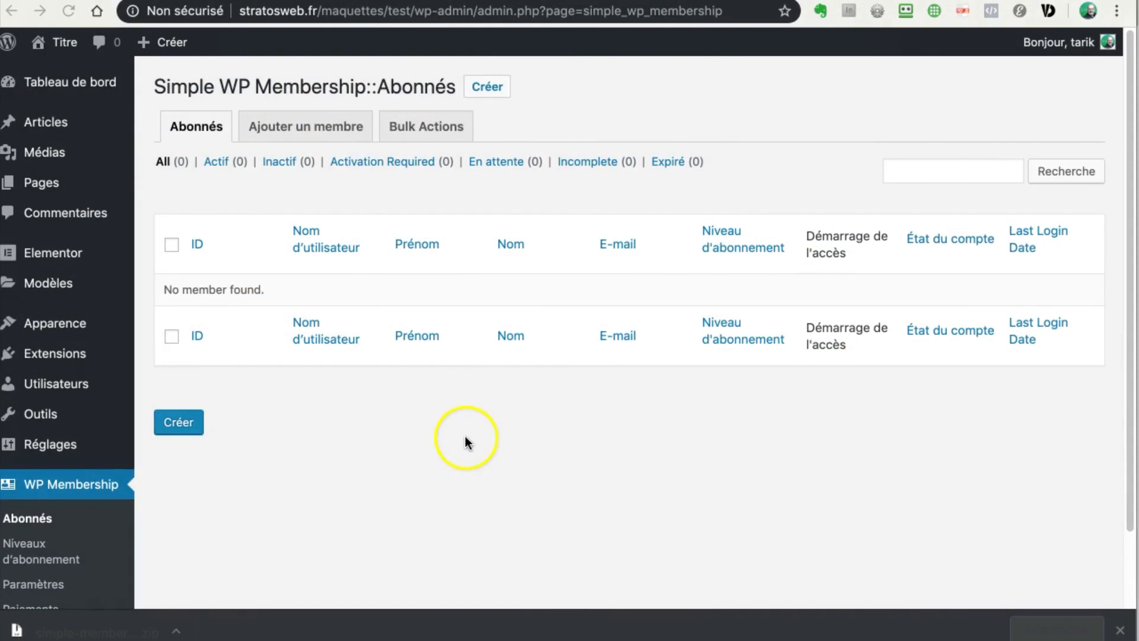
Open the WP Membership subscription levels and examine the IDs of the Gratuit and Abonnement PREMIUM levels
{"action": "scroll", "coordinate": [460, 436], "scroll_direction": "down", "scroll_amount": 3}
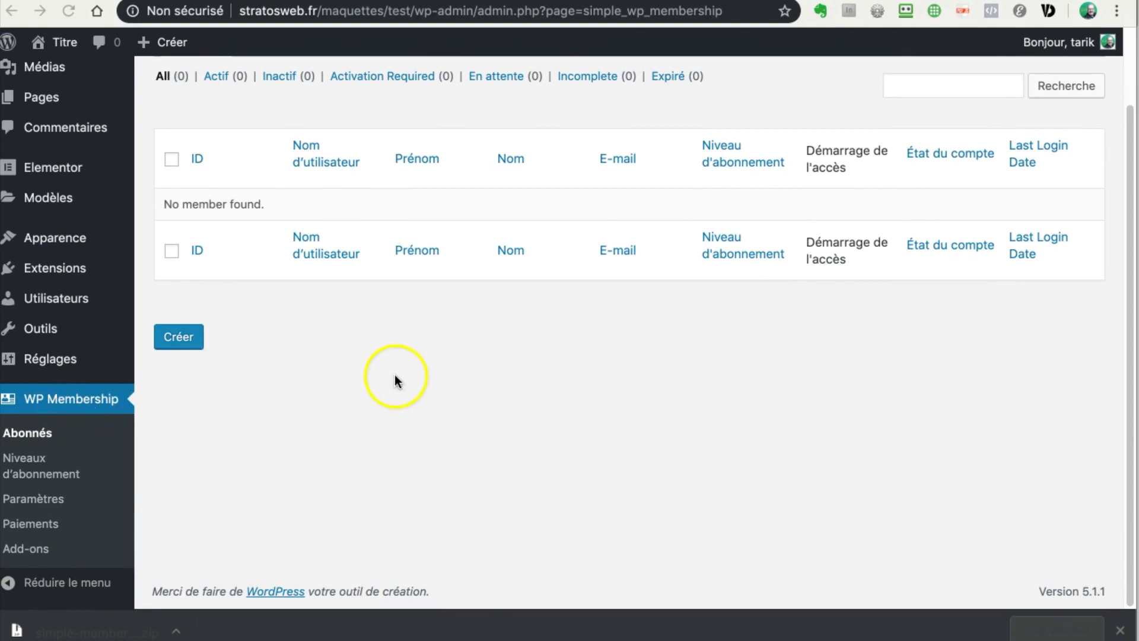
{"action": "left_click", "coordinate": [31, 461]}
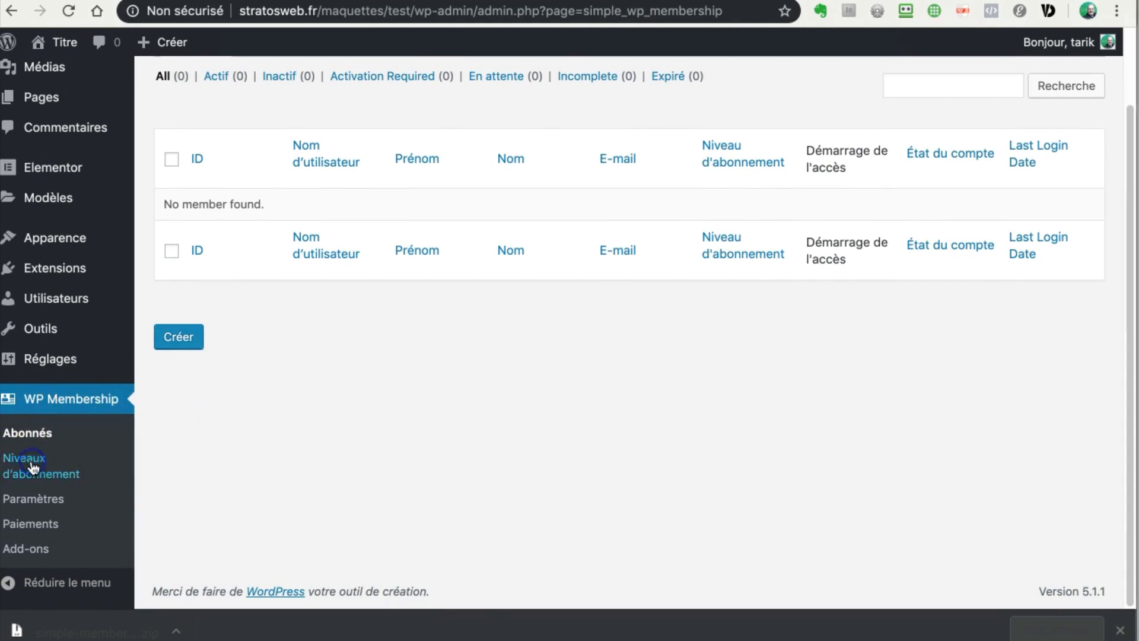
{"action": "mouse_move", "coordinate": [261, 269]}
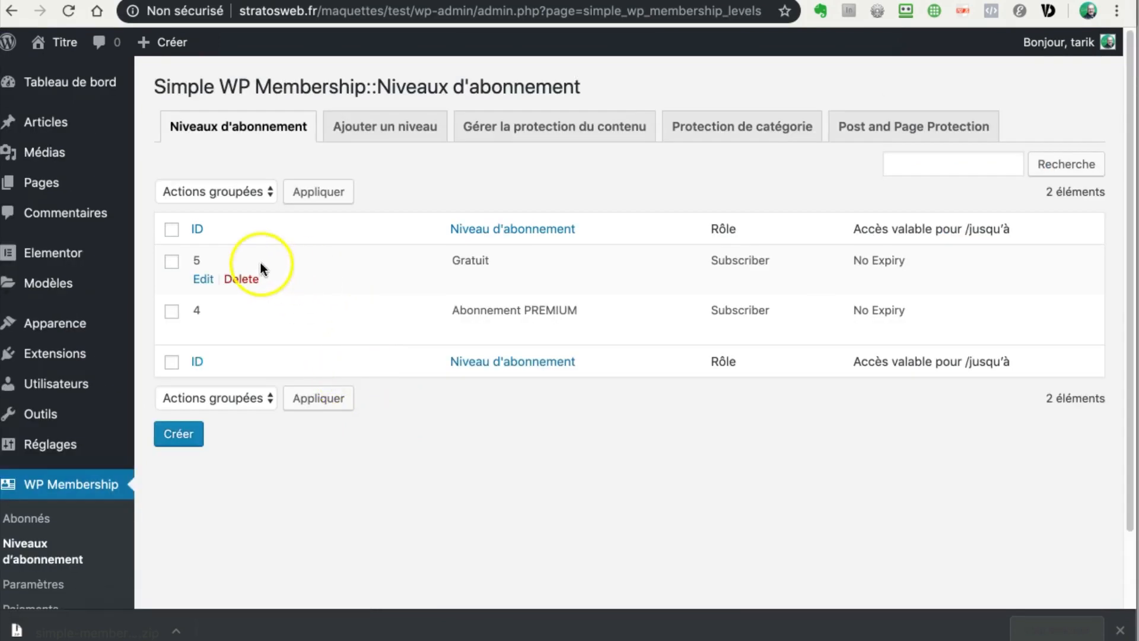
{"action": "mouse_move", "coordinate": [465, 313]}
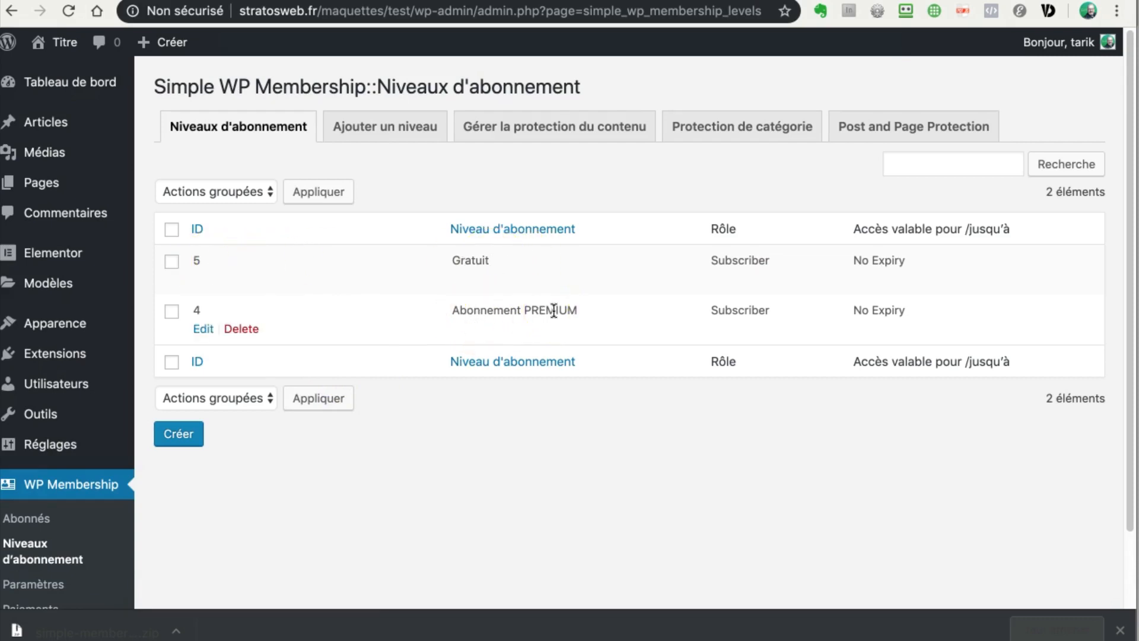
{"action": "mouse_move", "coordinate": [476, 266]}
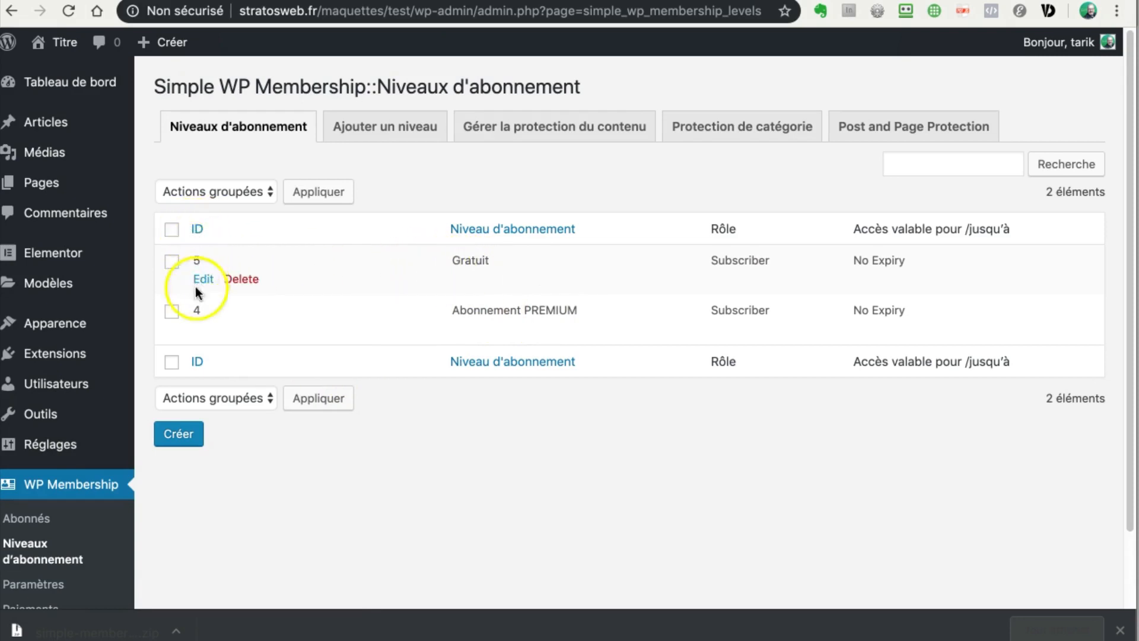
{"action": "mouse_move", "coordinate": [197, 328]}
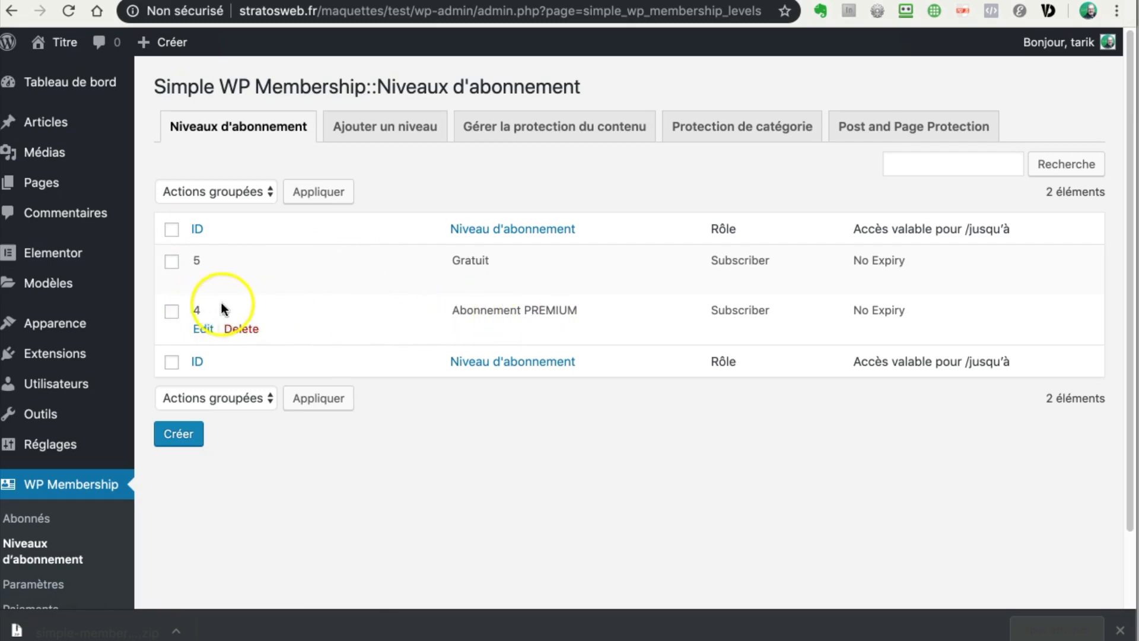
In the WP Membership general settings, switch free access off and back on
{"action": "scroll", "coordinate": [93, 356], "scroll_direction": "down", "scroll_amount": 2}
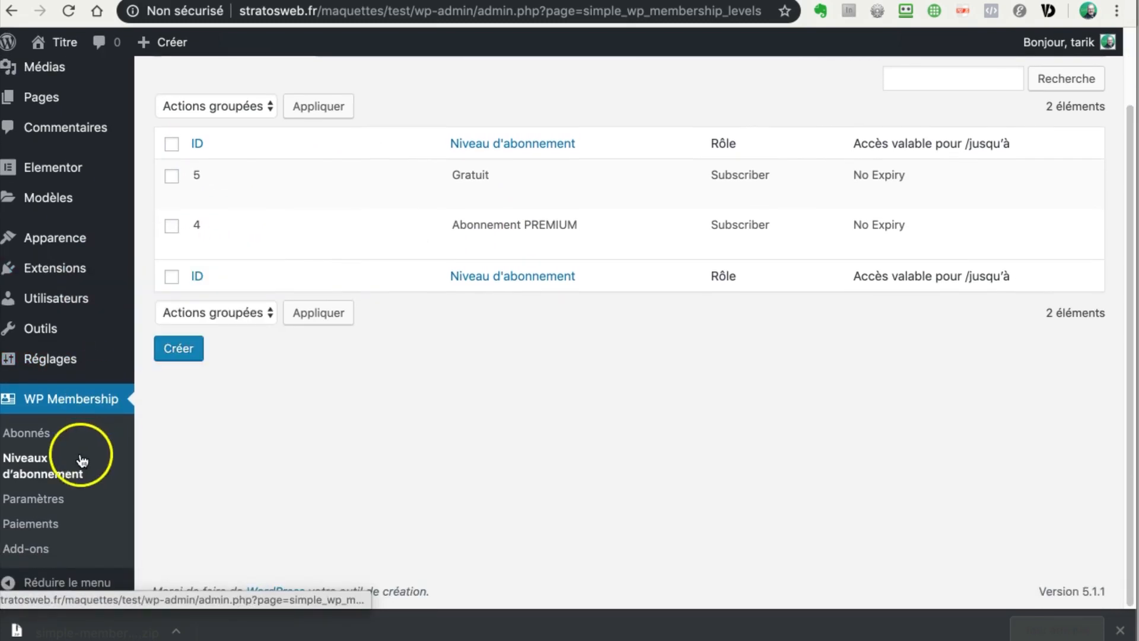
{"action": "left_click", "coordinate": [43, 501]}
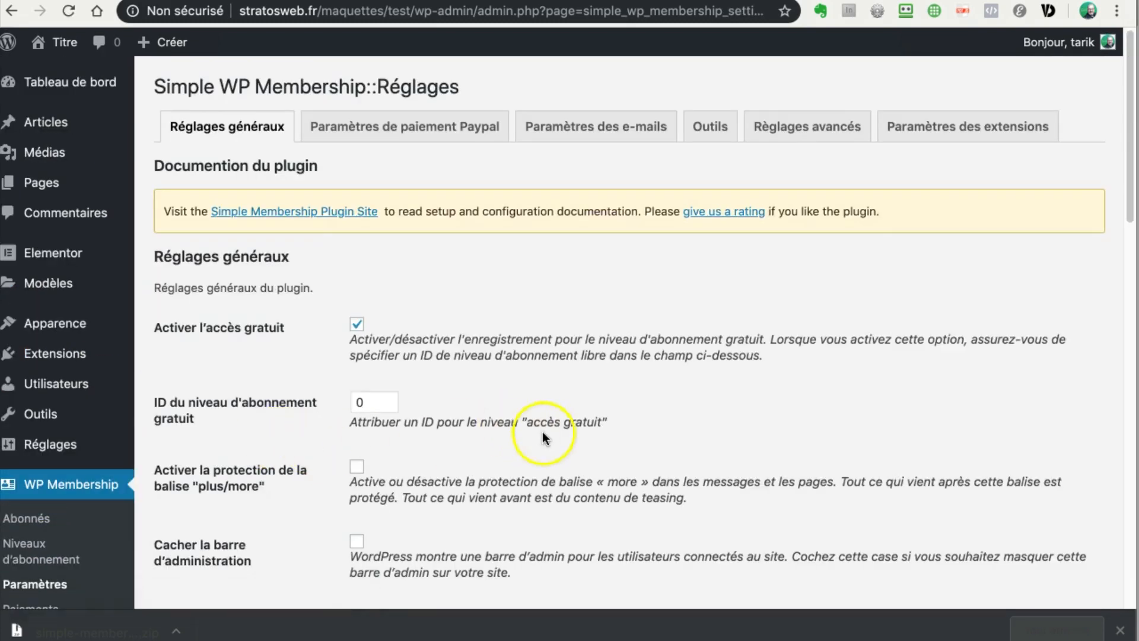
{"action": "scroll", "coordinate": [543, 435], "scroll_direction": "down", "scroll_amount": 5}
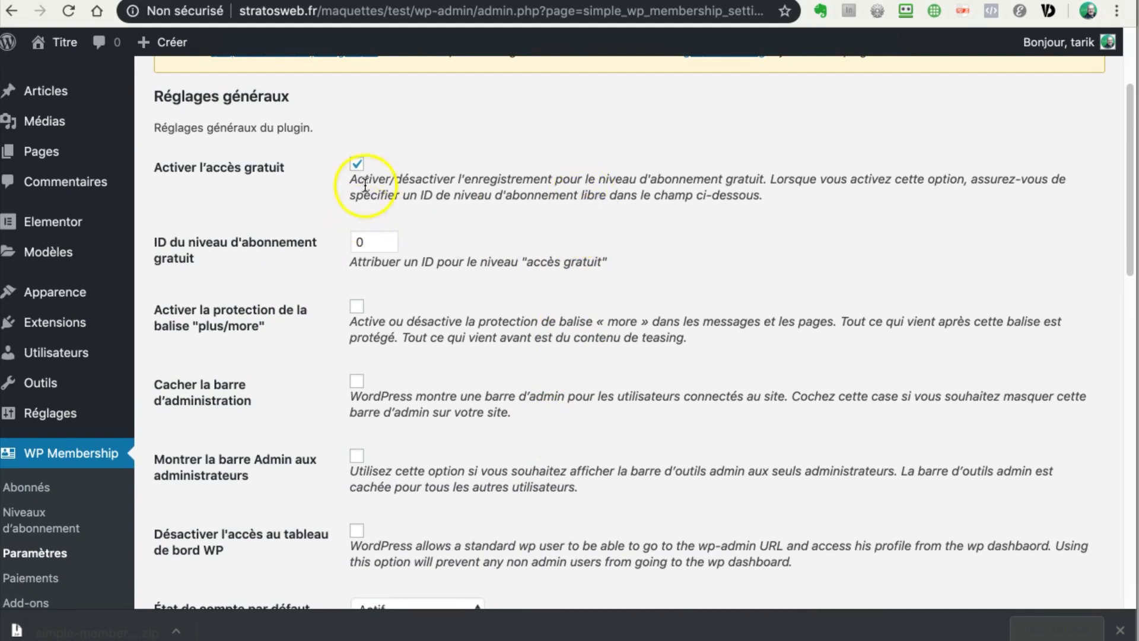
{"action": "left_click", "coordinate": [356, 166]}
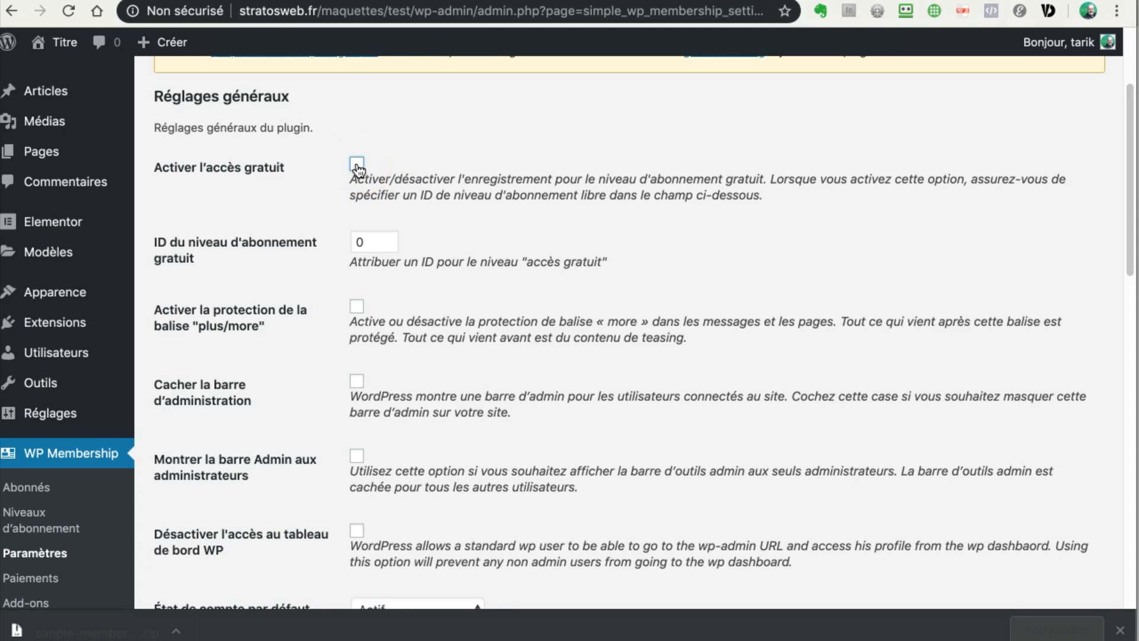
{"action": "left_click", "coordinate": [357, 163]}
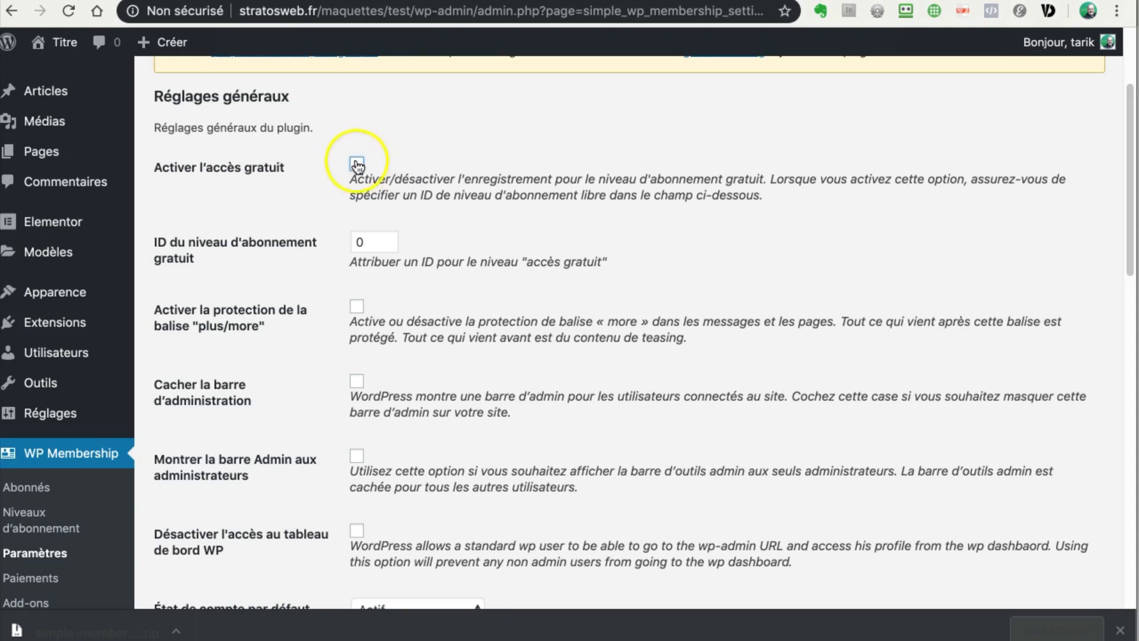
{"action": "left_click", "coordinate": [357, 166]}
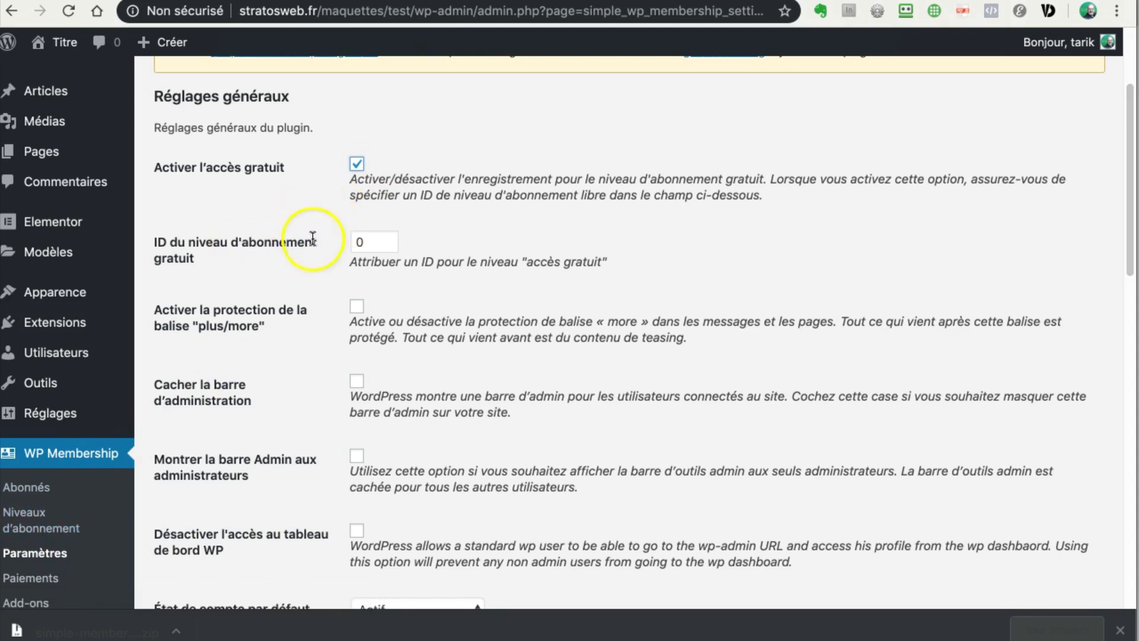
Check the Gratuit level's ID in the subscription levels and set the free subscription level ID to 5 in the plugin settings
{"action": "left_click", "coordinate": [27, 523]}
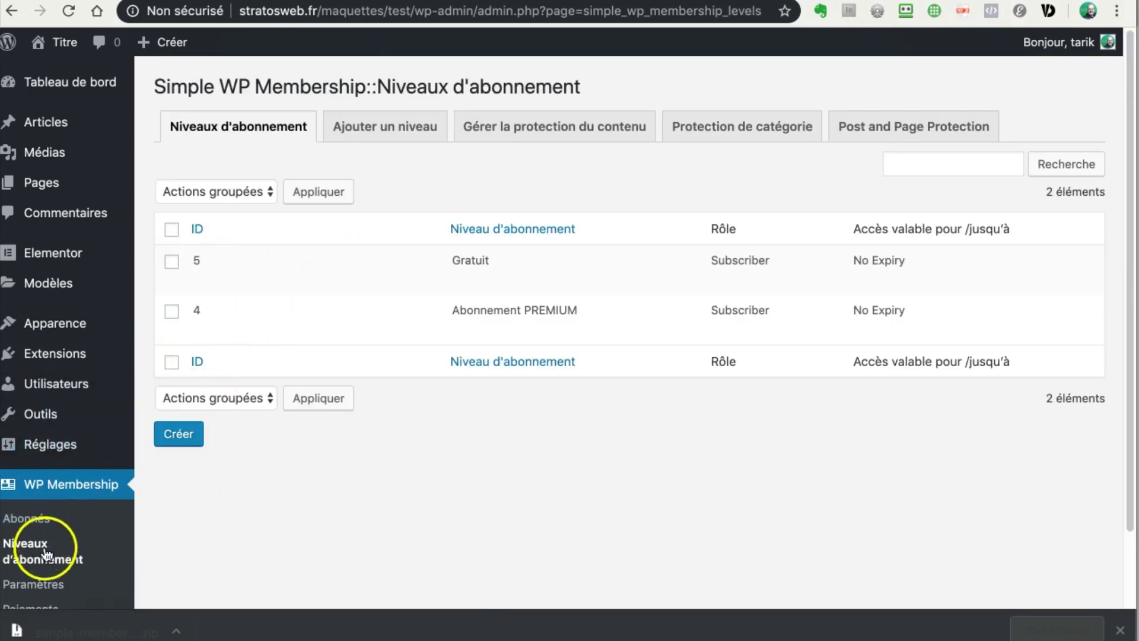
{"action": "left_click", "coordinate": [33, 584]}
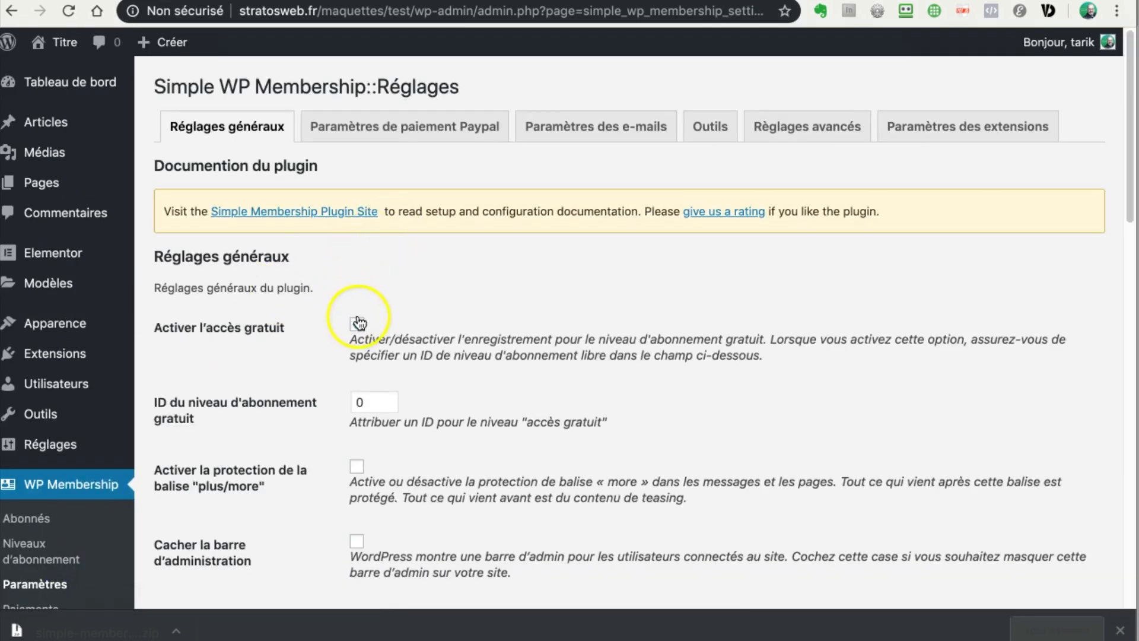
{"action": "double_click", "coordinate": [361, 402]}
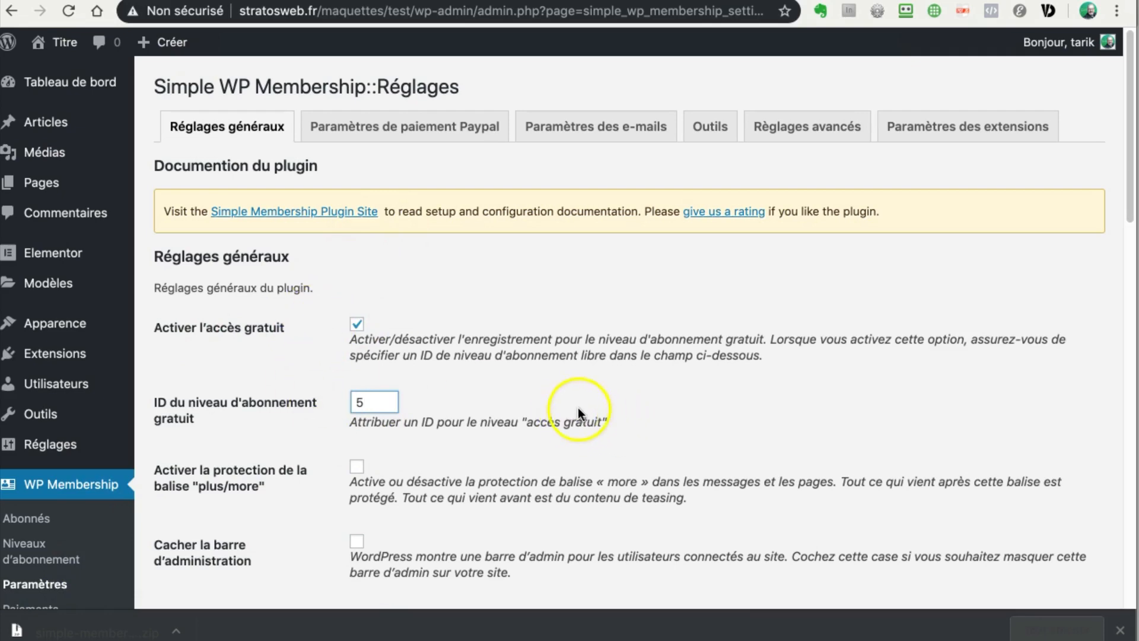
Examine the article excerpts and their read-more links on the site's home page
{"action": "scroll", "coordinate": [550, 410], "scroll_direction": "down", "scroll_amount": 5}
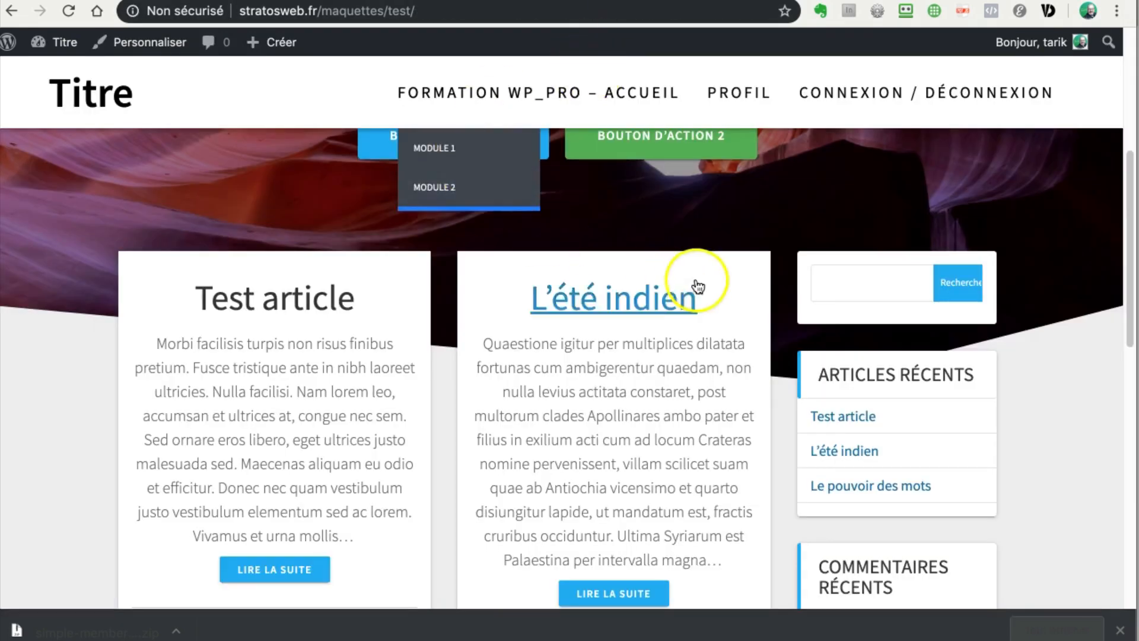
{"action": "scroll", "coordinate": [712, 282], "scroll_direction": "down", "scroll_amount": 5}
{"action": "scroll", "coordinate": [756, 284], "scroll_direction": "down", "scroll_amount": 2}
{"action": "scroll", "coordinate": [754, 285], "scroll_direction": "up", "scroll_amount": 2}
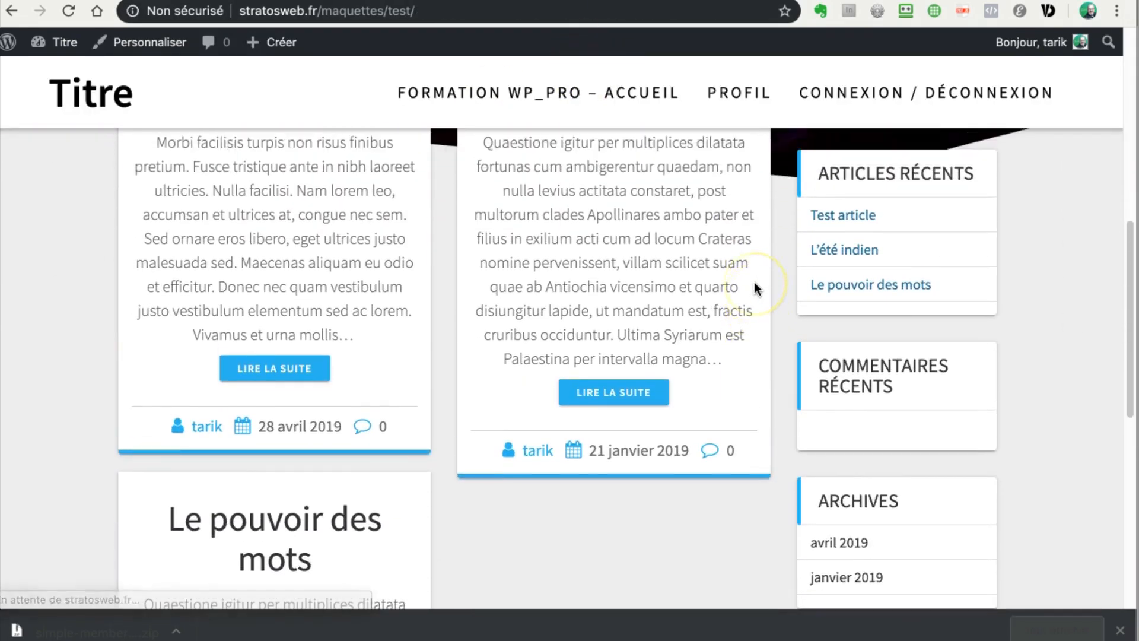
{"action": "scroll", "coordinate": [754, 285], "scroll_direction": "up", "scroll_amount": 3}
{"action": "scroll", "coordinate": [753, 282], "scroll_direction": "down", "scroll_amount": 2}
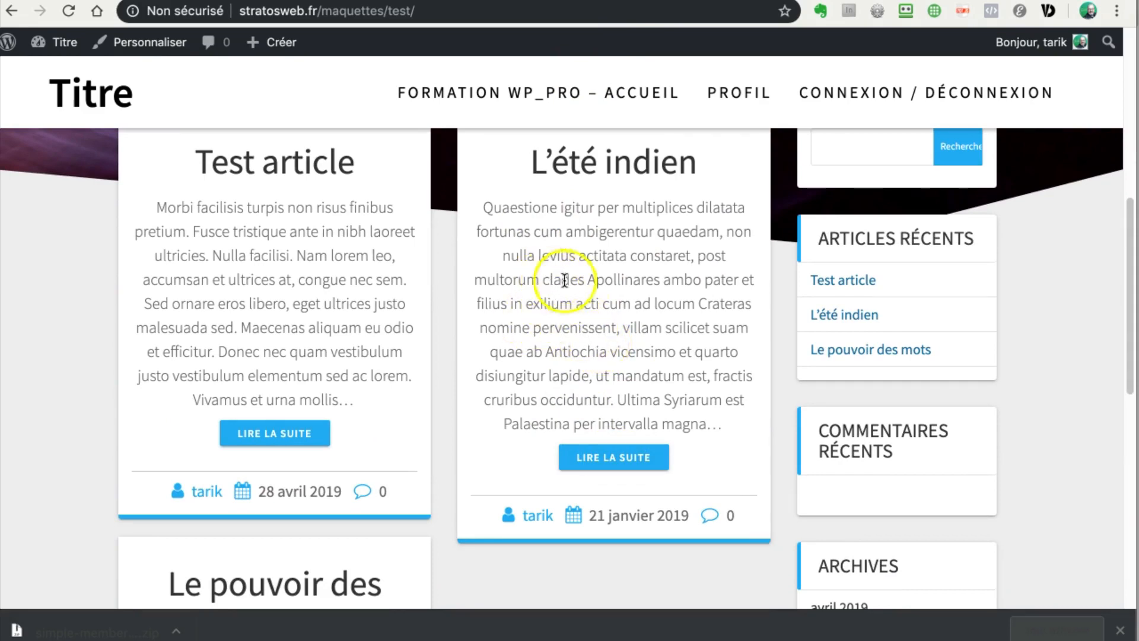
{"action": "scroll", "coordinate": [545, 344], "scroll_direction": "down", "scroll_amount": 1}
{"action": "scroll", "coordinate": [544, 344], "scroll_direction": "down", "scroll_amount": 9}
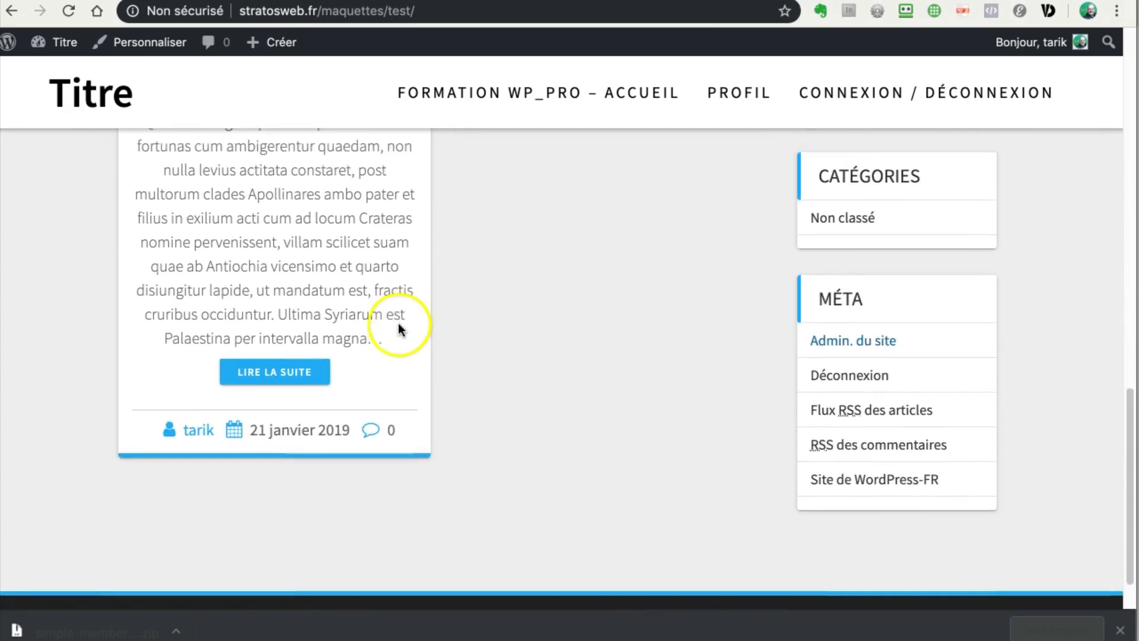
{"action": "scroll", "coordinate": [400, 326], "scroll_direction": "up", "scroll_amount": 2}
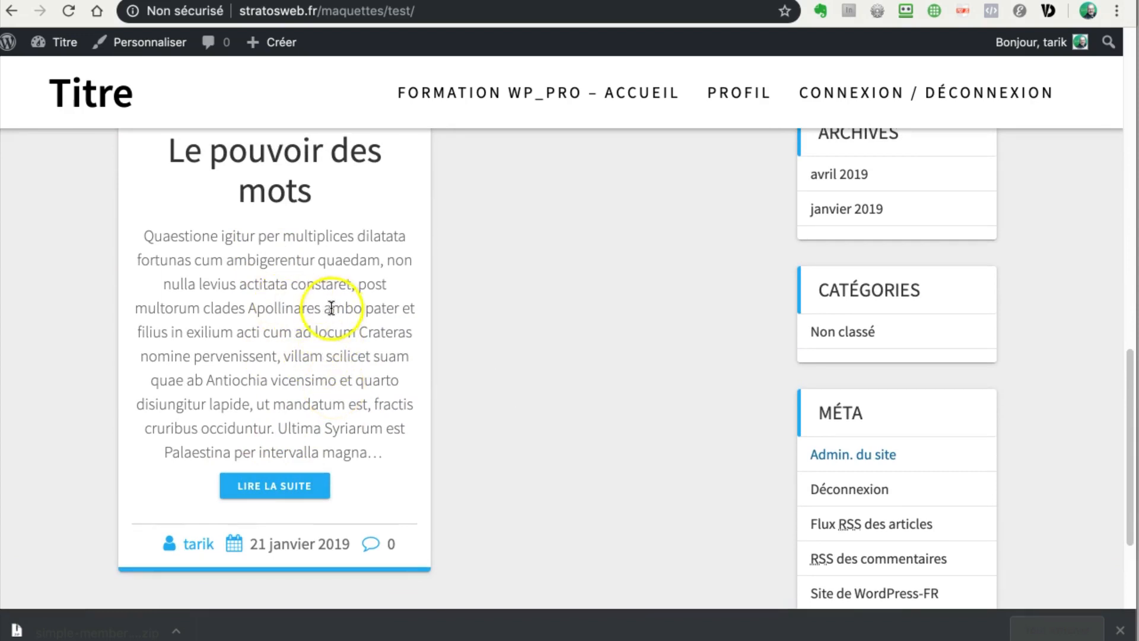
{"action": "scroll", "coordinate": [380, 344], "scroll_direction": "up", "scroll_amount": 10}
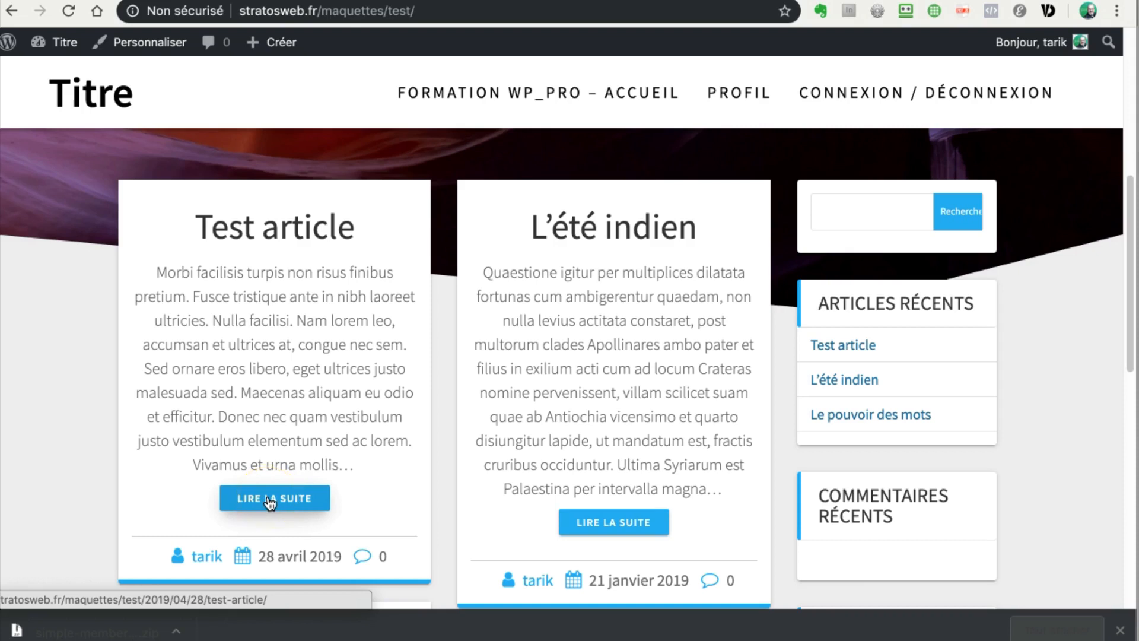
Open the full Test article from its home page excerpt and look through its address and content
{"action": "left_click", "coordinate": [421, 11]}
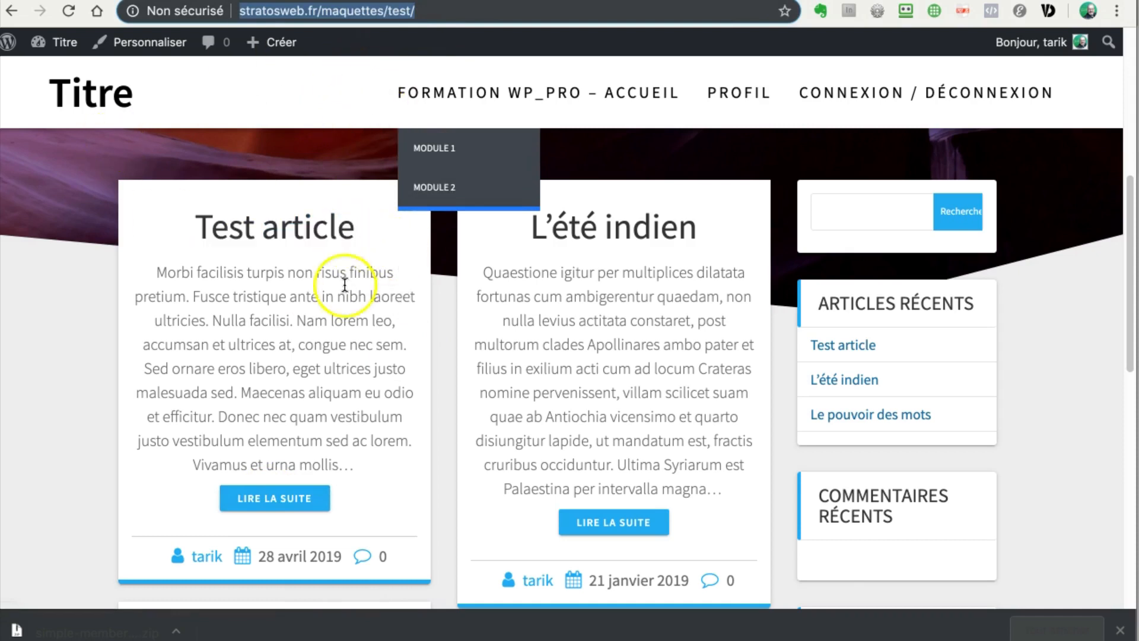
{"action": "left_click", "coordinate": [296, 319]}
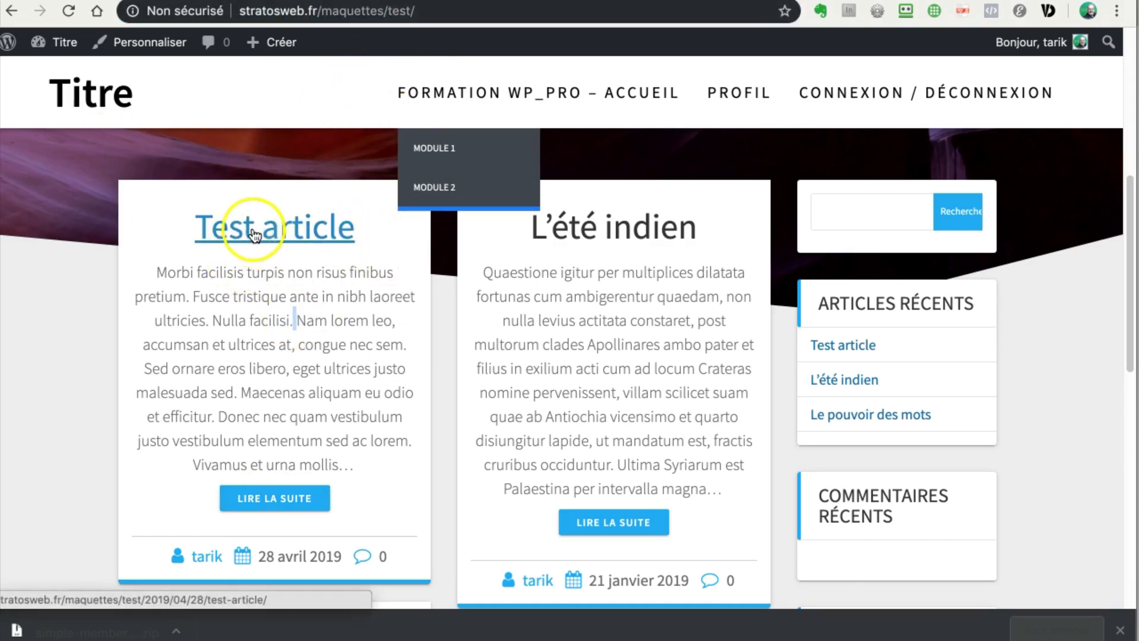
{"action": "left_click", "coordinate": [267, 501]}
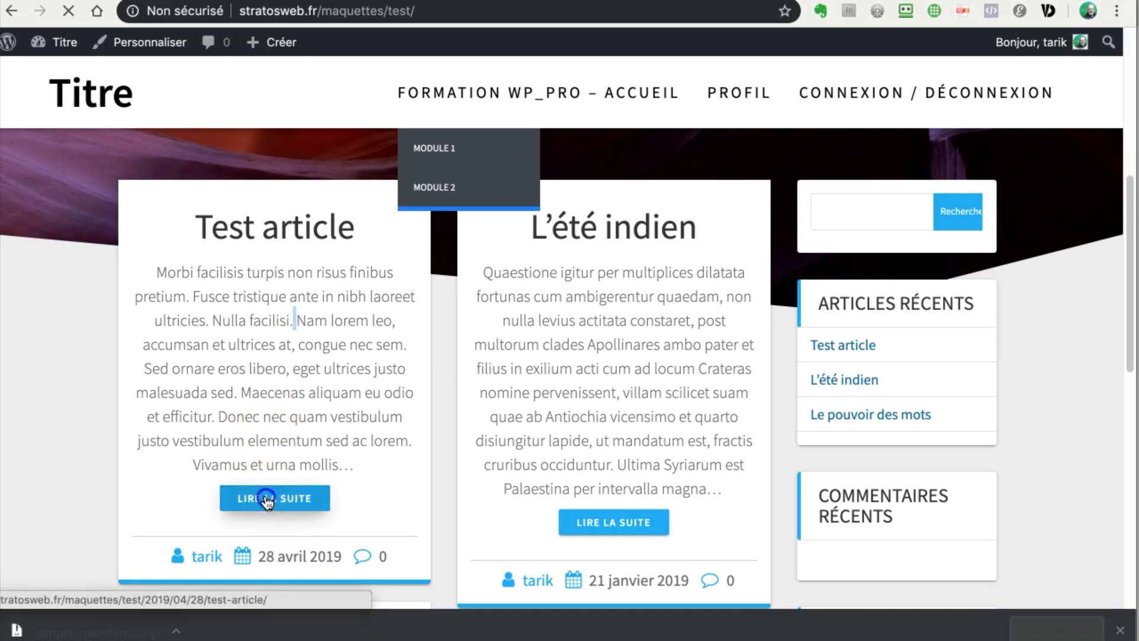
{"action": "left_click", "coordinate": [600, 11]}
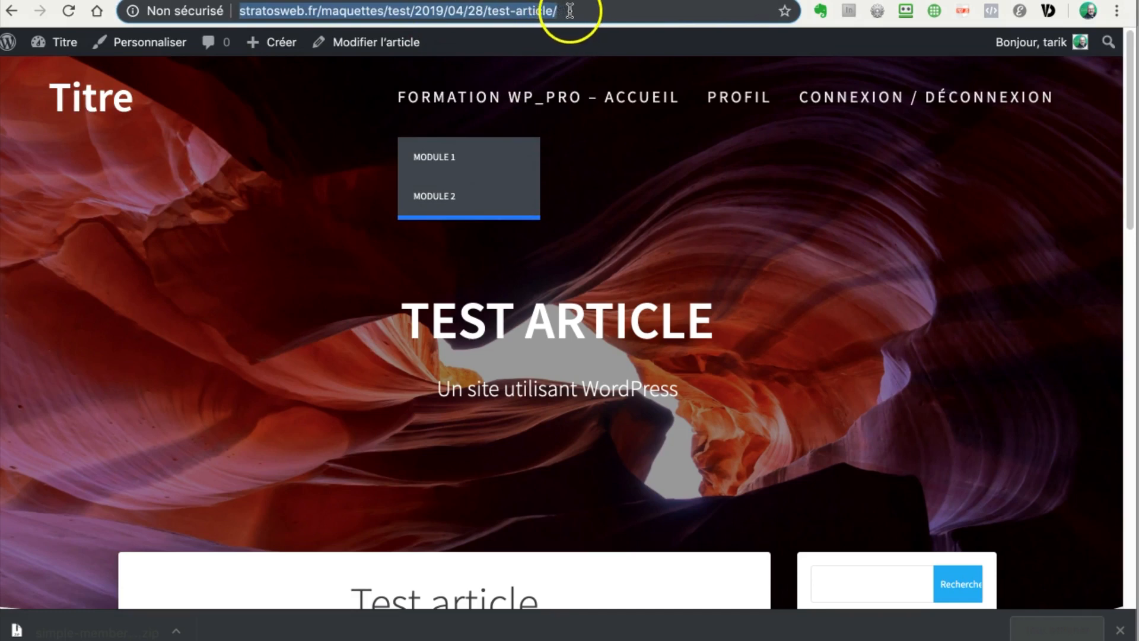
{"action": "scroll", "coordinate": [534, 380], "scroll_direction": "down", "scroll_amount": 10}
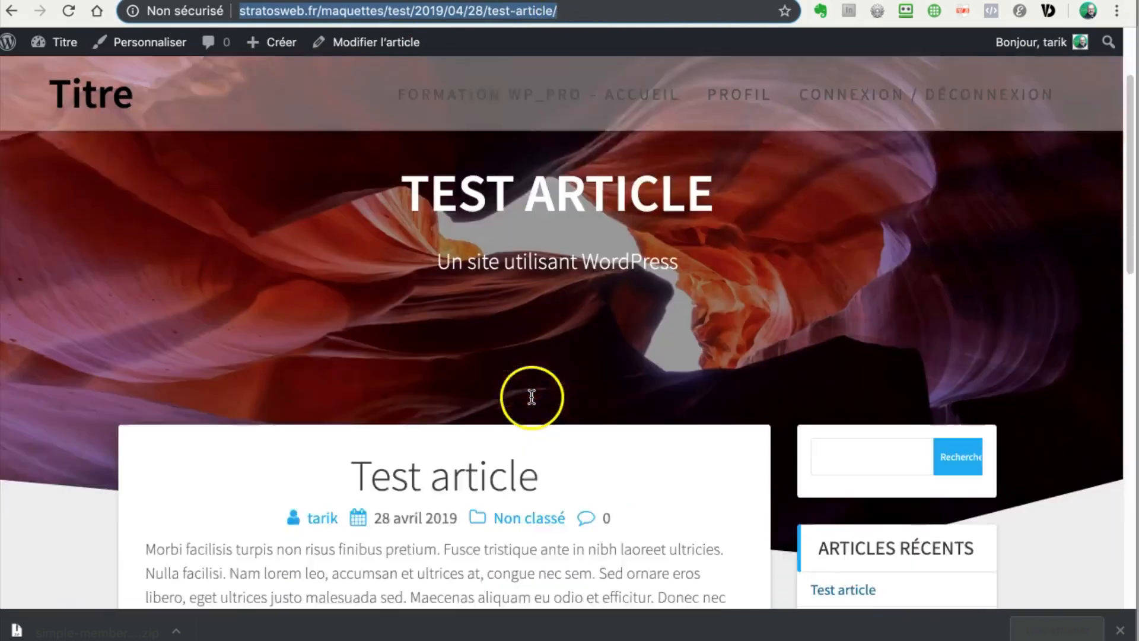
{"action": "scroll", "coordinate": [517, 389], "scroll_direction": "down", "scroll_amount": 6}
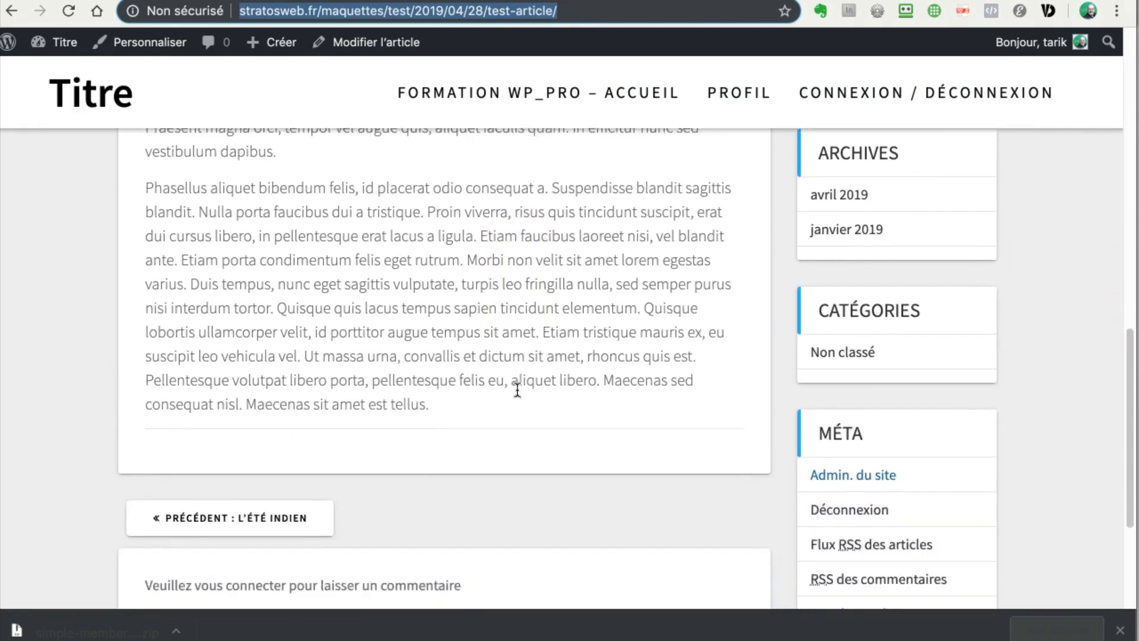
{"action": "scroll", "coordinate": [518, 389], "scroll_direction": "up", "scroll_amount": 4}
{"action": "scroll", "coordinate": [518, 389], "scroll_direction": "up", "scroll_amount": 4}
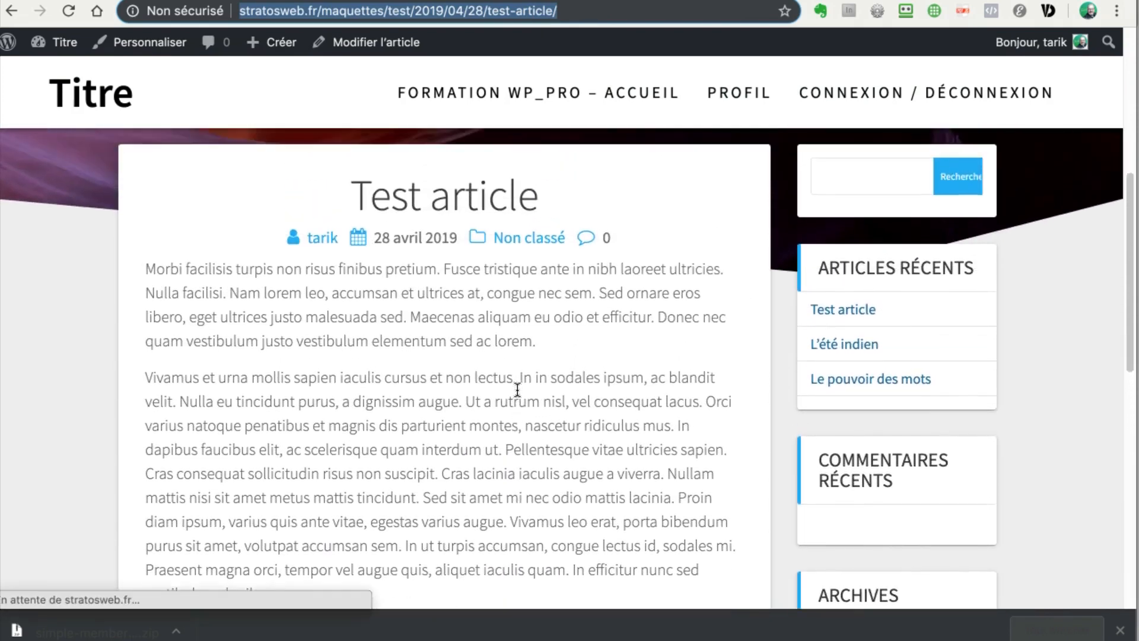
{"action": "left_click", "coordinate": [505, 333]}
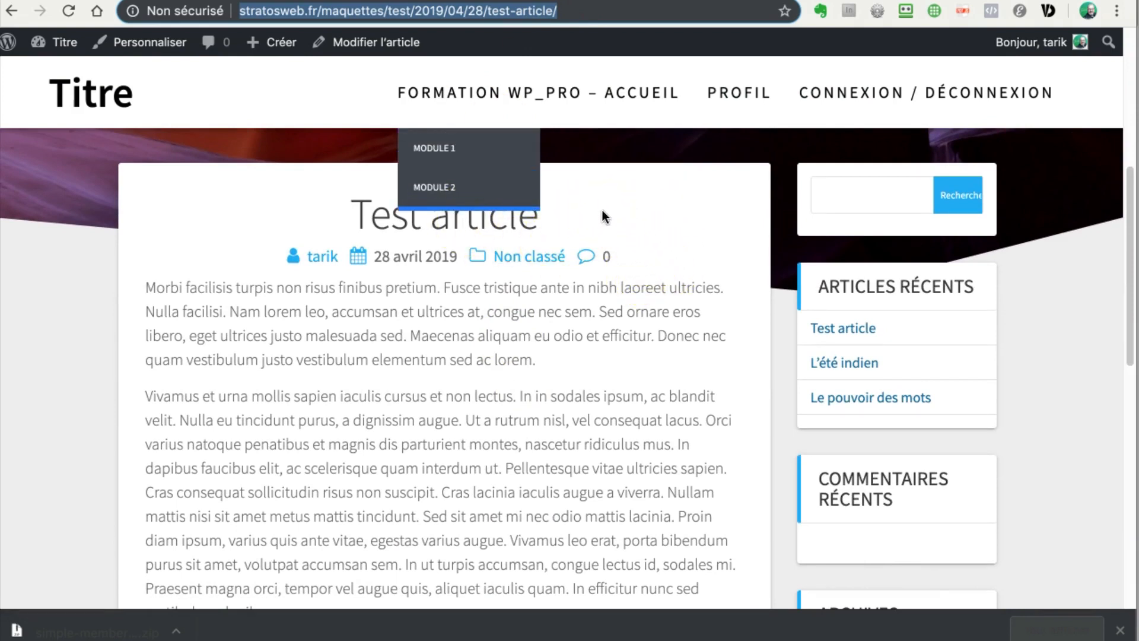
Edit Test article to insert a read-more tag after the first paragraph, and update the publication
{"action": "left_click", "coordinate": [363, 45]}
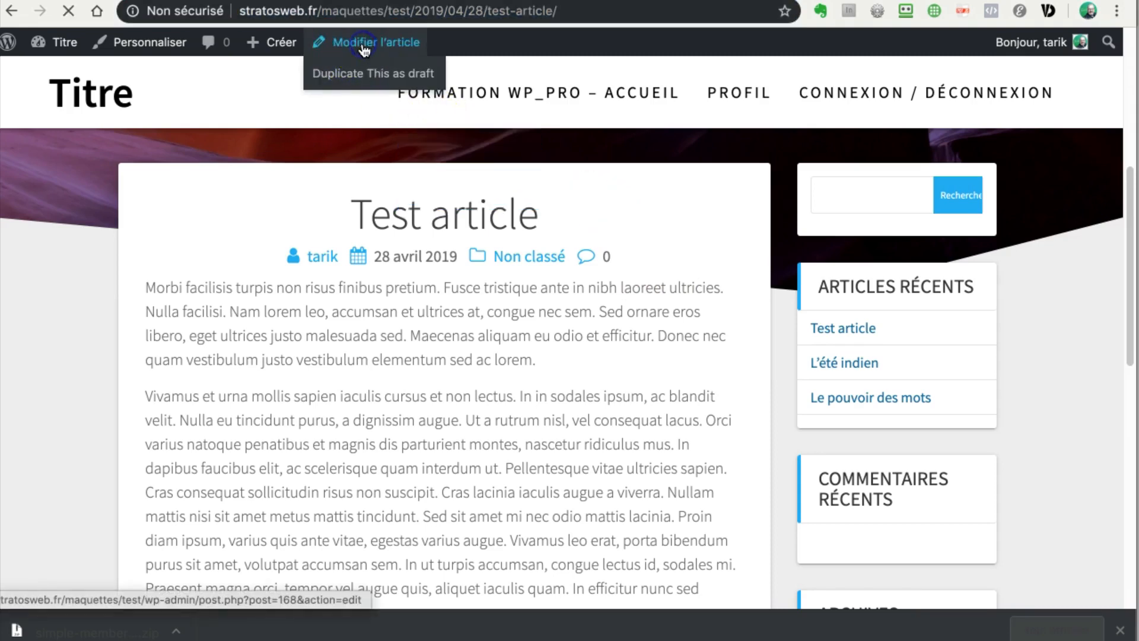
{"action": "scroll", "coordinate": [828, 404], "scroll_direction": "down", "scroll_amount": 2}
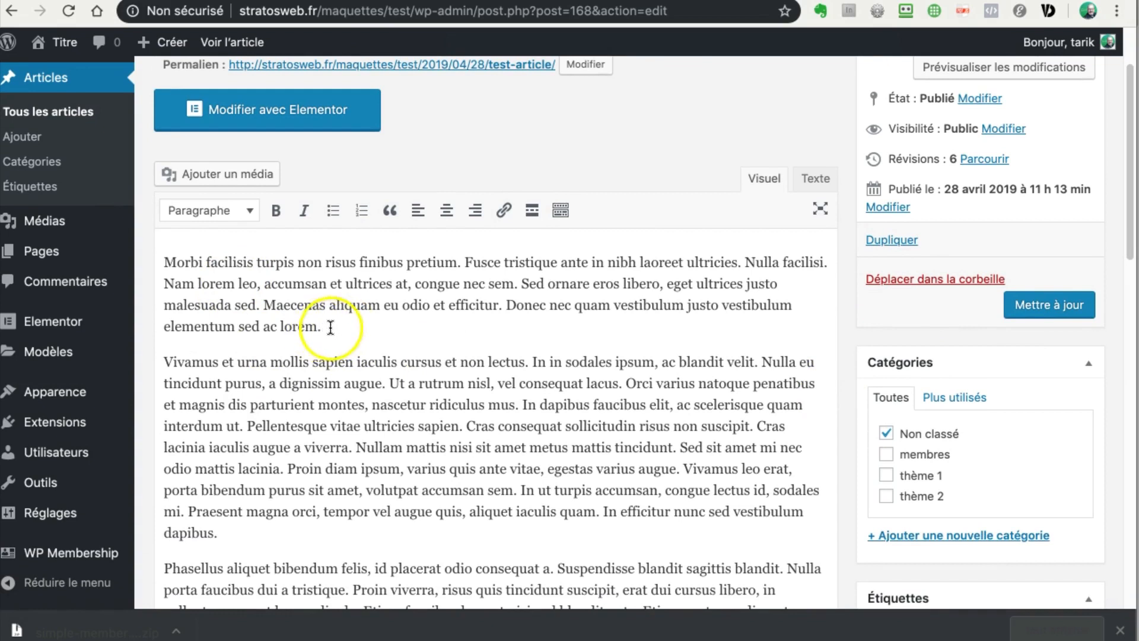
{"action": "left_click", "coordinate": [344, 327]}
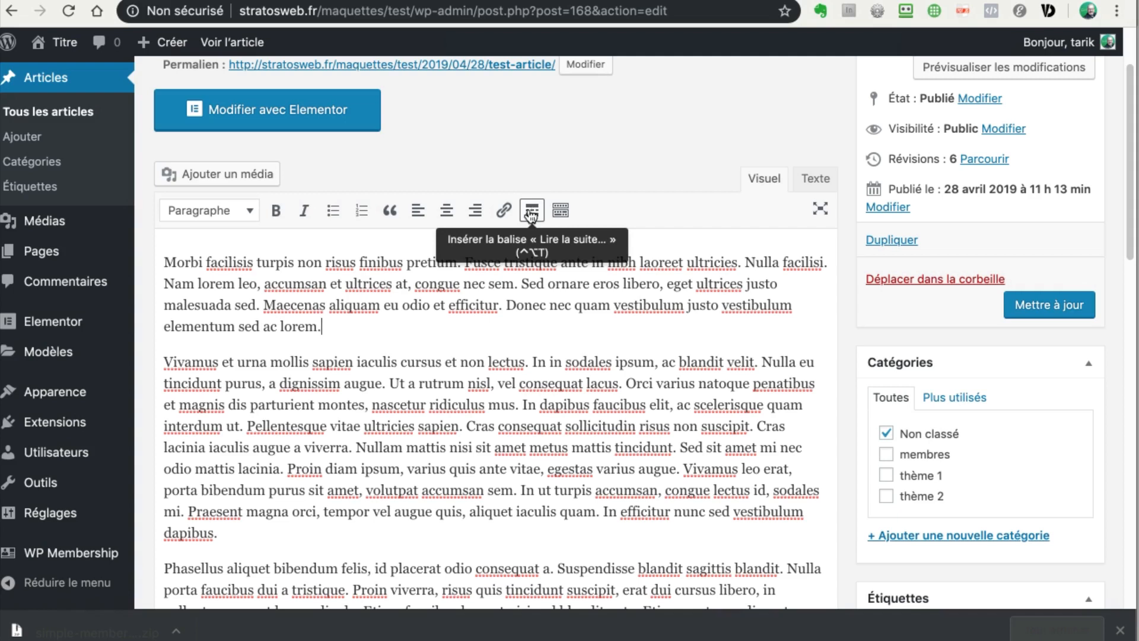
{"action": "left_click", "coordinate": [530, 211]}
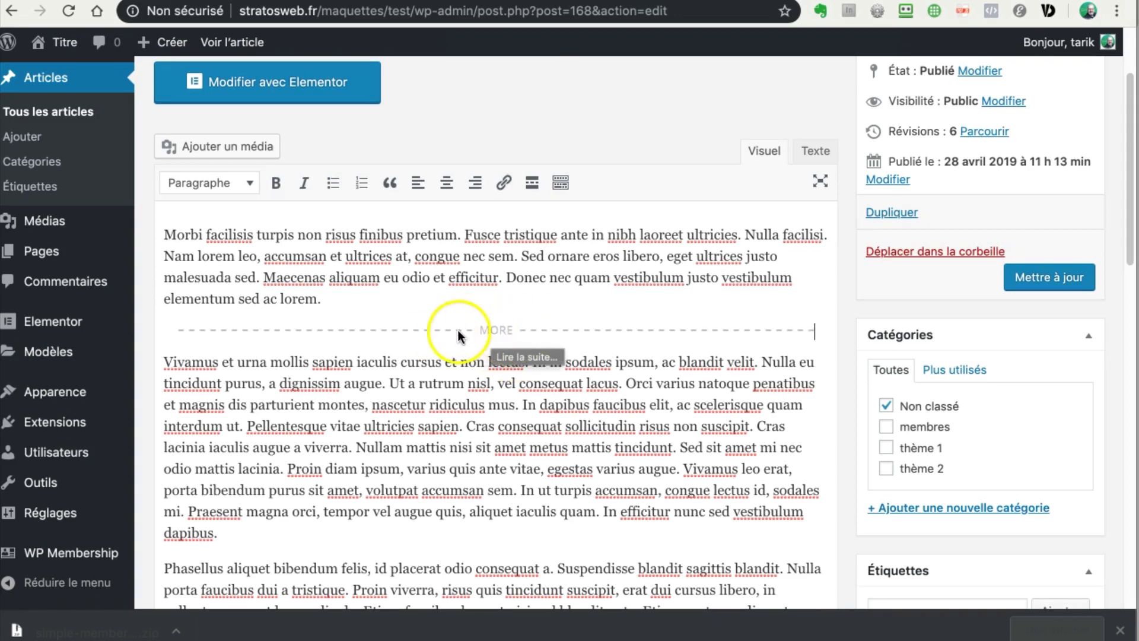
{"action": "left_click", "coordinate": [1045, 277]}
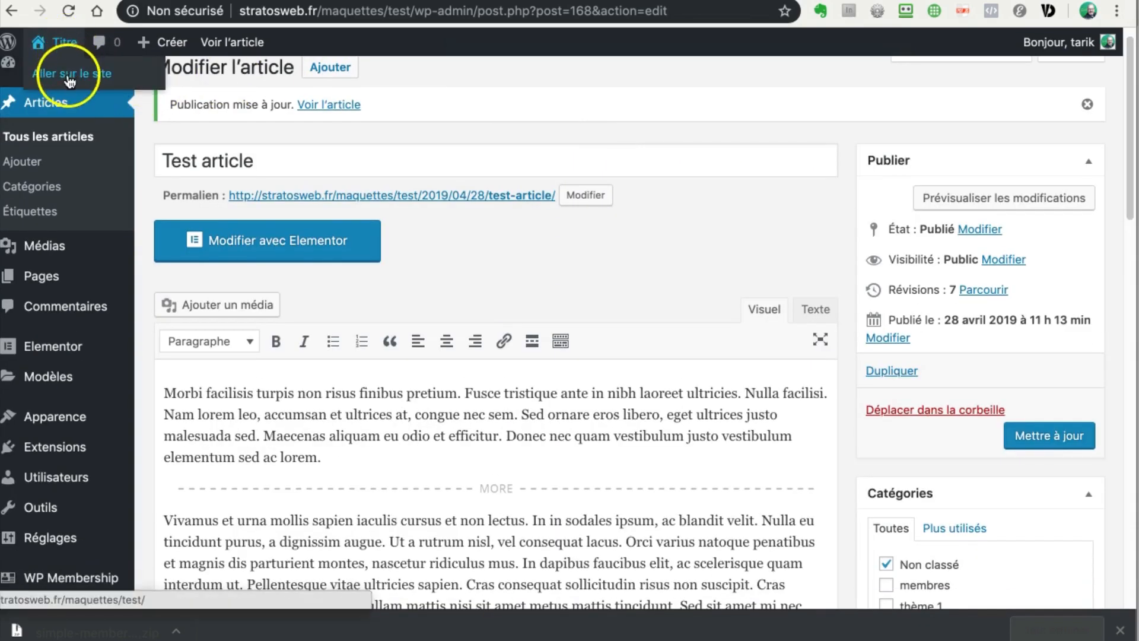
Visit the site's home page and check the Test article excerpt for a read-more link
{"action": "left_click", "coordinate": [59, 42]}
{"action": "scroll", "coordinate": [574, 272], "scroll_direction": "down", "scroll_amount": 10}
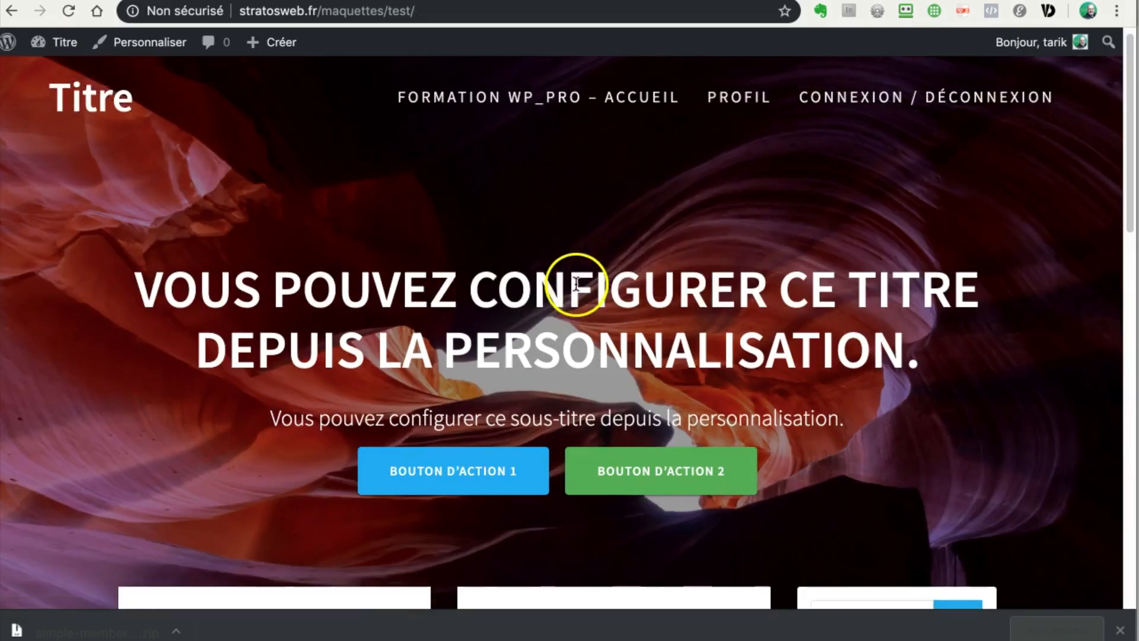
{"action": "scroll", "coordinate": [563, 295], "scroll_direction": "down", "scroll_amount": 2}
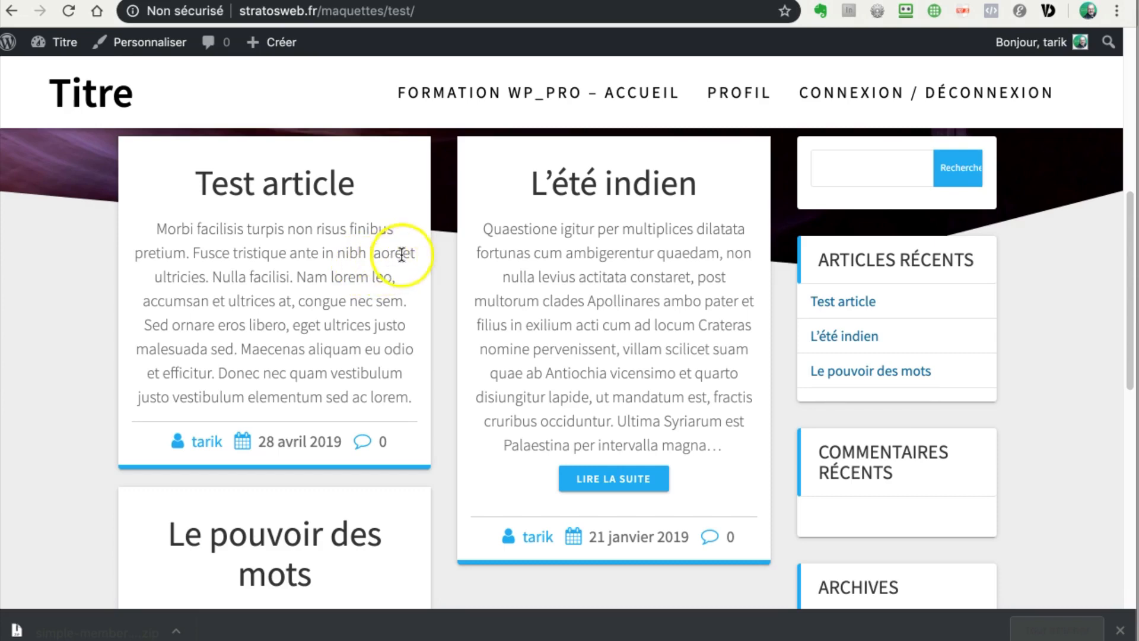
Add the Twenty Nineteen theme to the site and activate it
{"action": "left_click", "coordinate": [549, 1]}
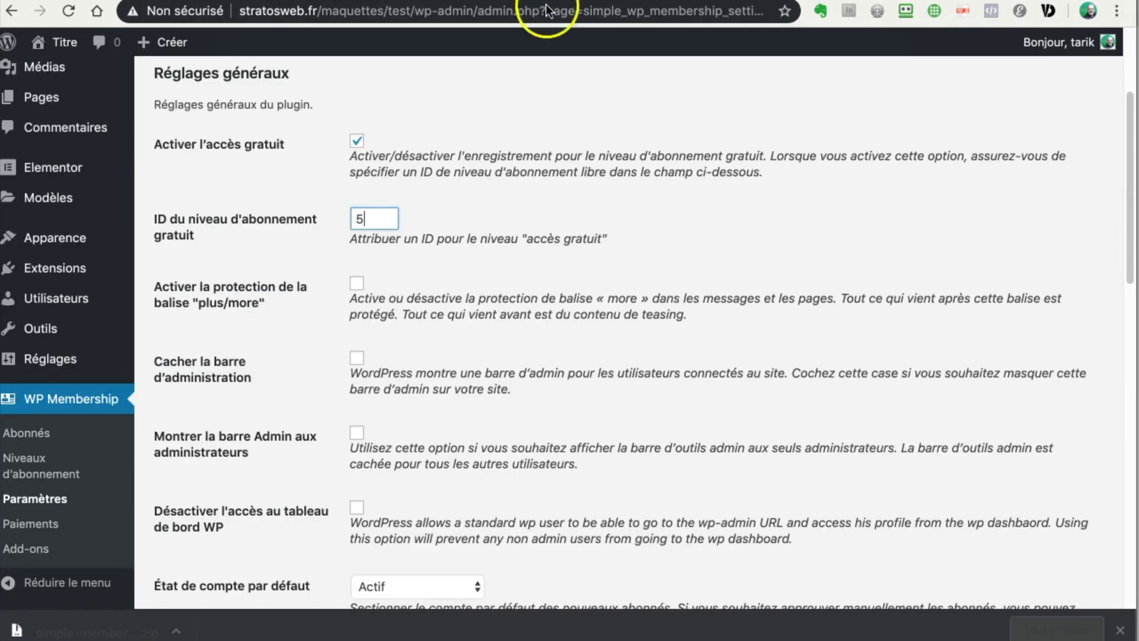
{"action": "mouse_move", "coordinate": [45, 244]}
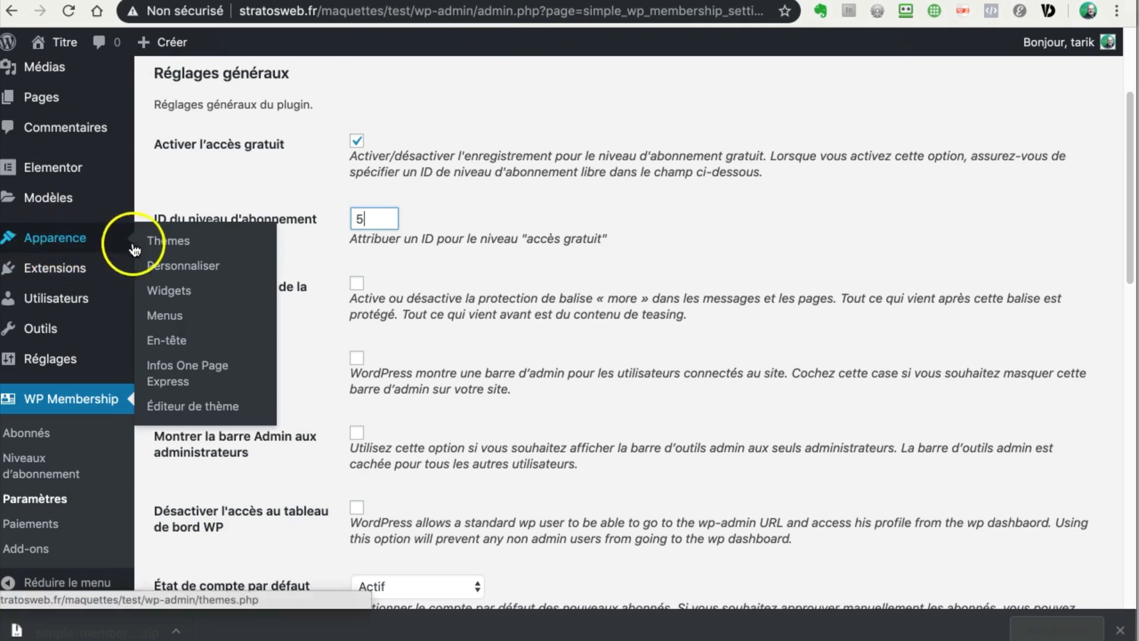
{"action": "left_click", "coordinate": [166, 241]}
{"action": "left_click", "coordinate": [178, 242]}
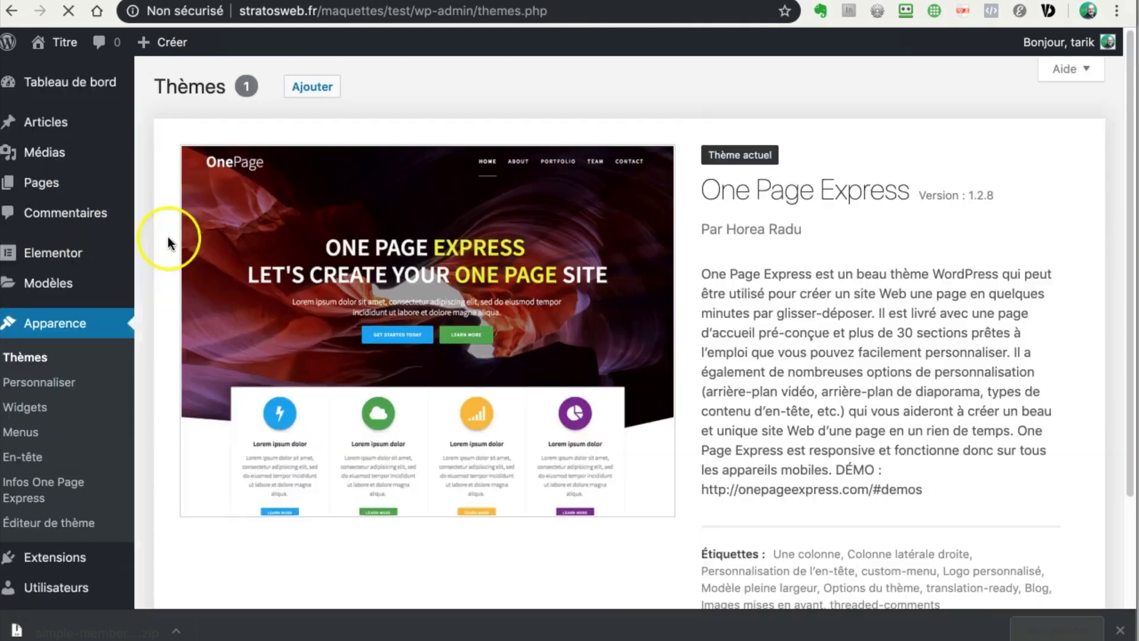
{"action": "scroll", "coordinate": [358, 232], "scroll_direction": "down", "scroll_amount": 3}
{"action": "scroll", "coordinate": [393, 257], "scroll_direction": "up", "scroll_amount": 3}
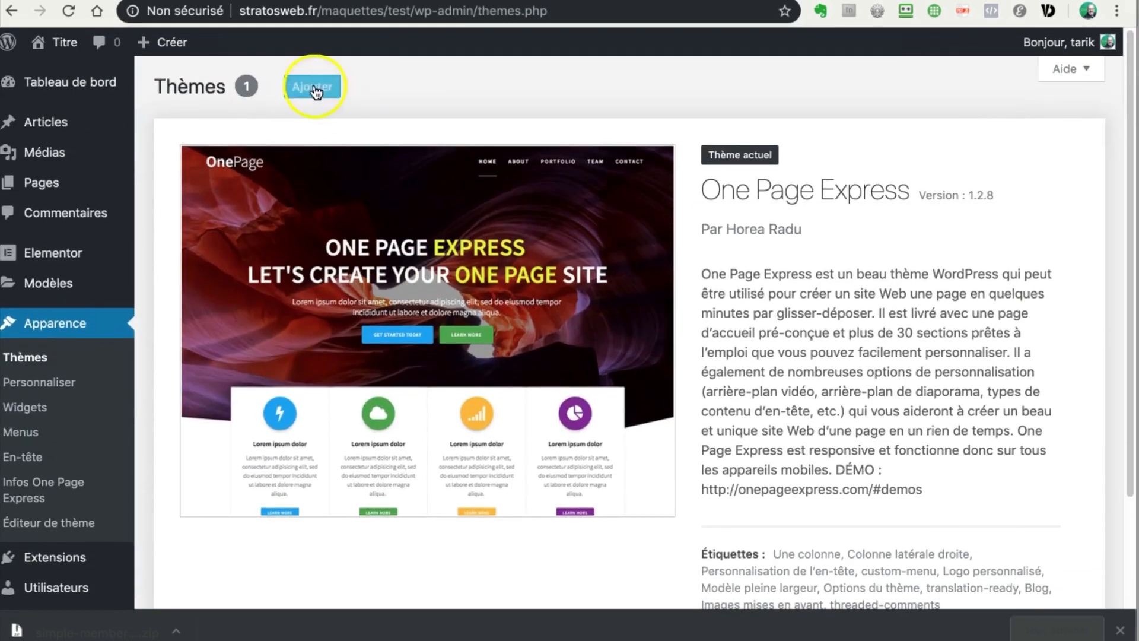
{"action": "left_click", "coordinate": [311, 89]}
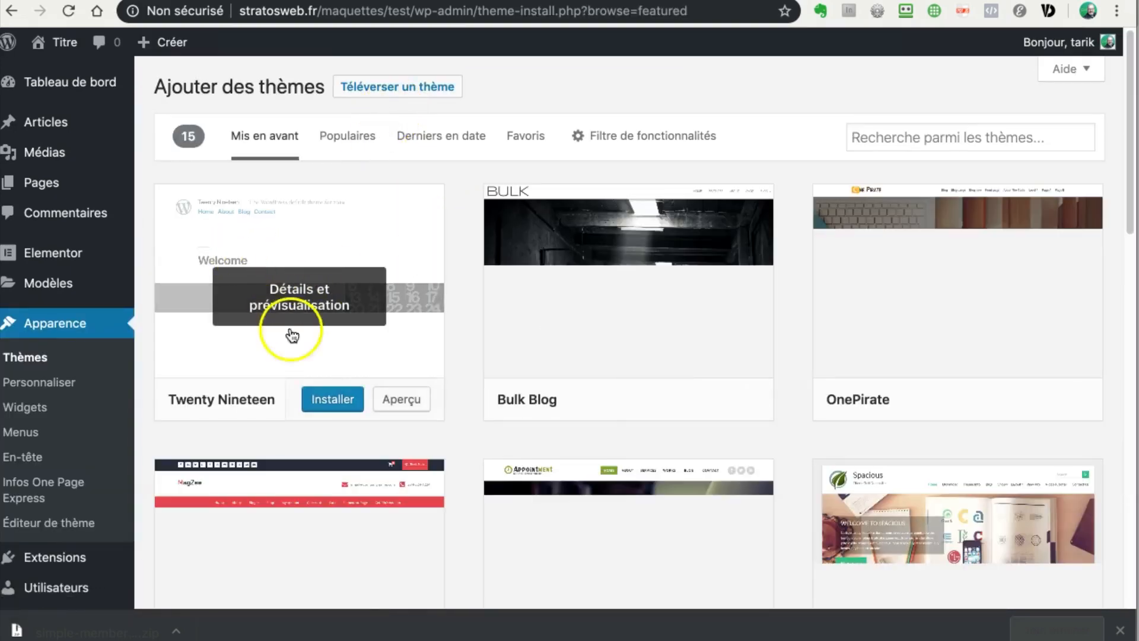
{"action": "left_click", "coordinate": [330, 401]}
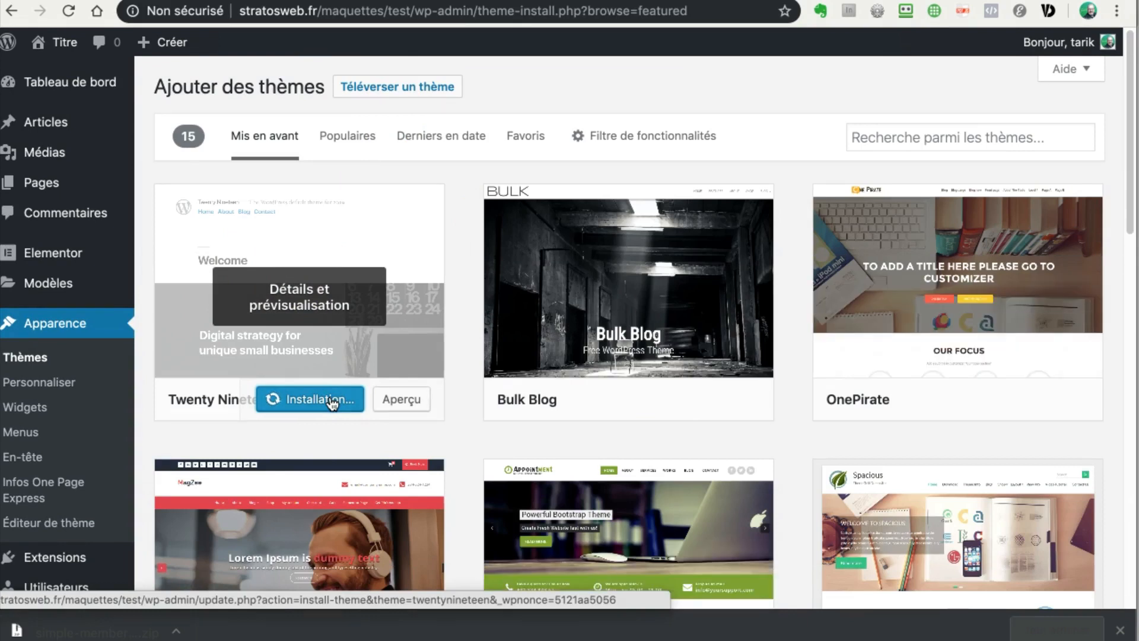
{"action": "left_click", "coordinate": [235, 403]}
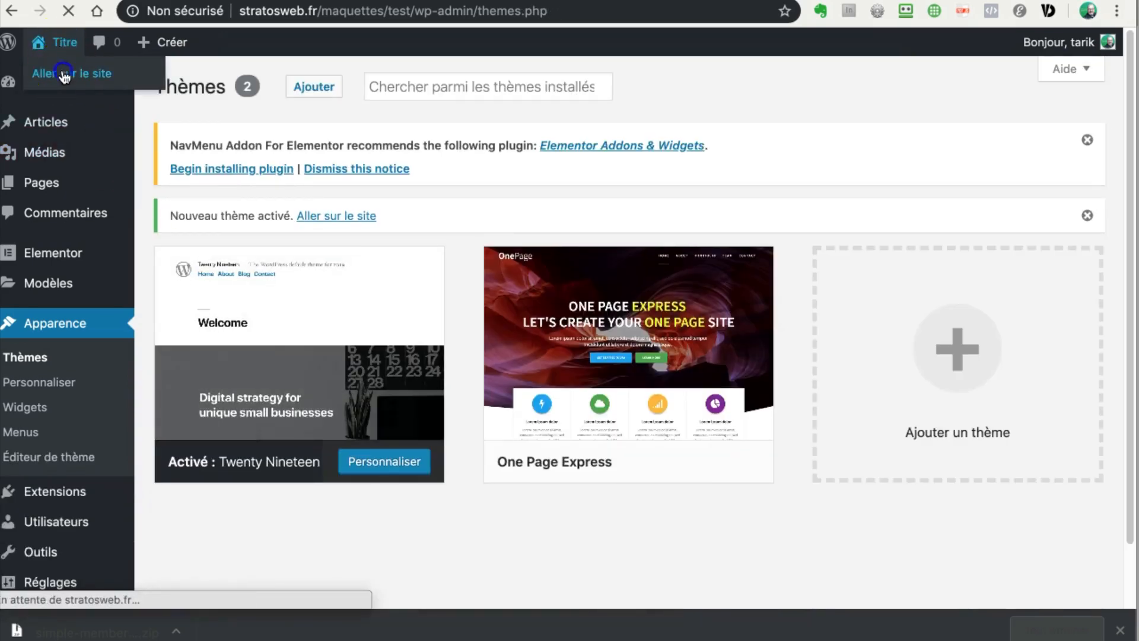
View the home page in the new theme, follow Test article's continue-reading link and look through the full article
{"action": "left_click", "coordinate": [66, 72]}
{"action": "scroll", "coordinate": [593, 380], "scroll_direction": "down", "scroll_amount": 5}
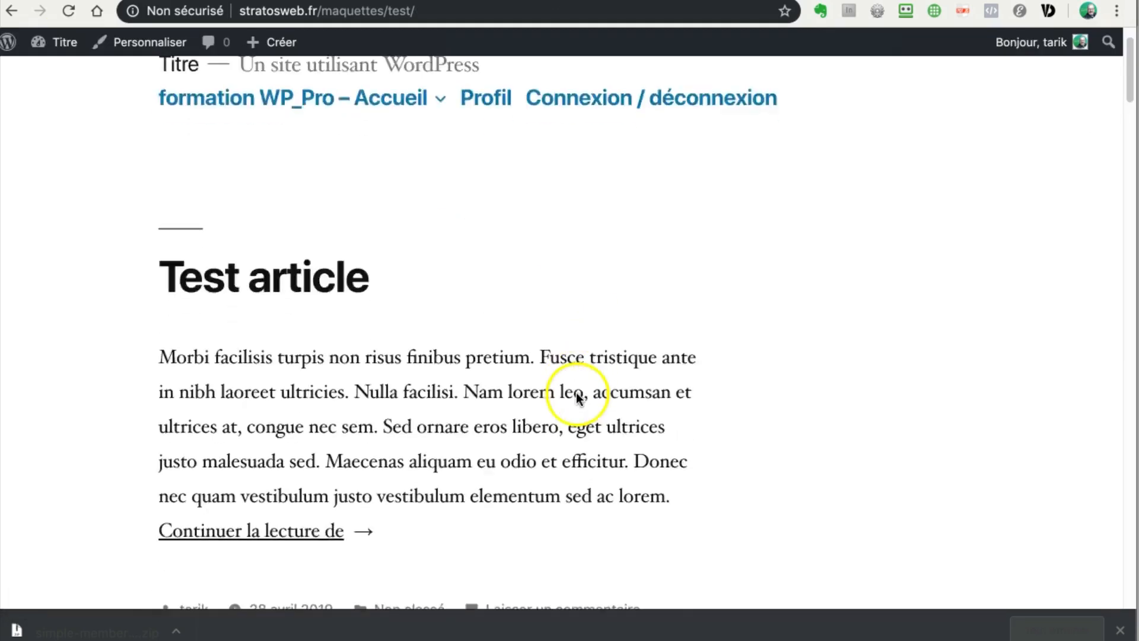
{"action": "scroll", "coordinate": [590, 389], "scroll_direction": "up", "scroll_amount": 1}
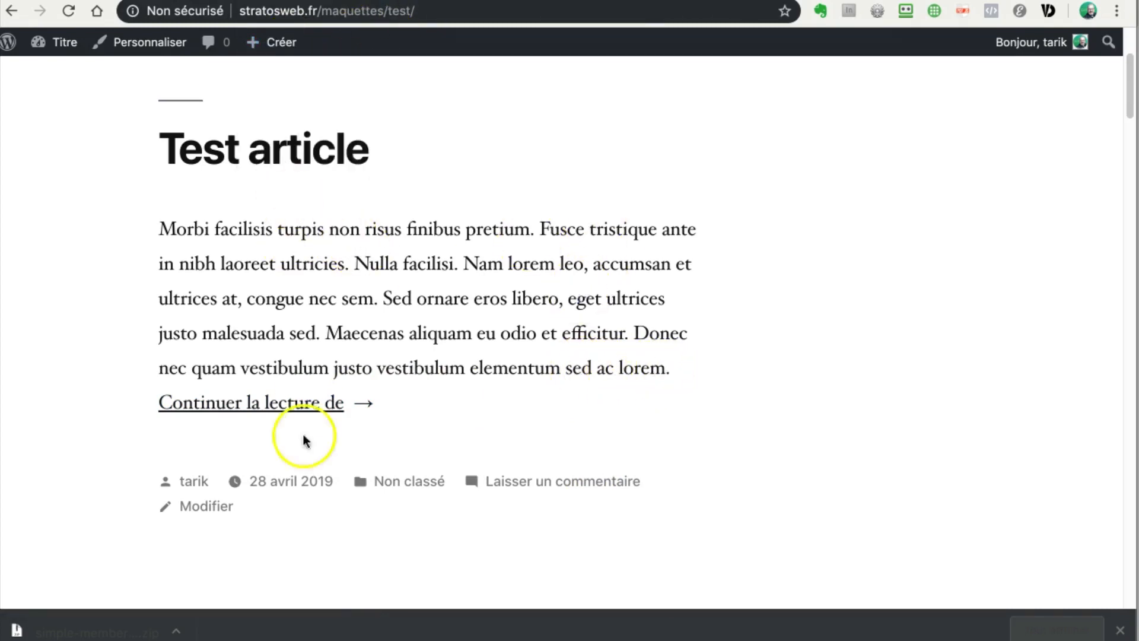
{"action": "left_click", "coordinate": [310, 403]}
{"action": "scroll", "coordinate": [473, 178], "scroll_direction": "up", "scroll_amount": 5}
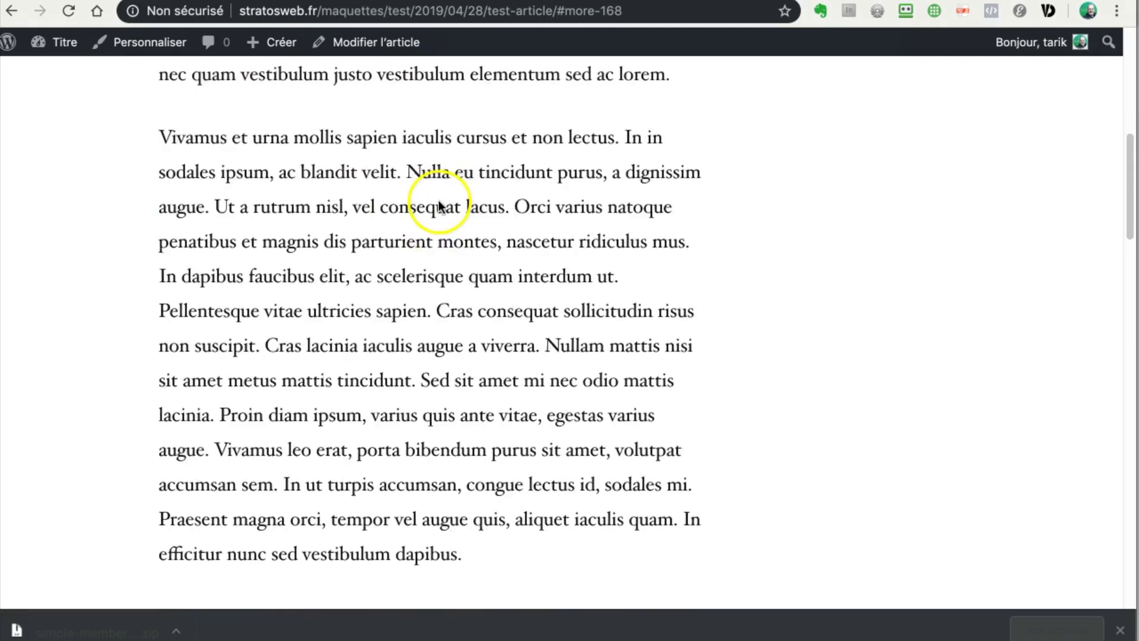
{"action": "scroll", "coordinate": [420, 173], "scroll_direction": "up", "scroll_amount": 5}
{"action": "scroll", "coordinate": [427, 171], "scroll_direction": "down", "scroll_amount": 3}
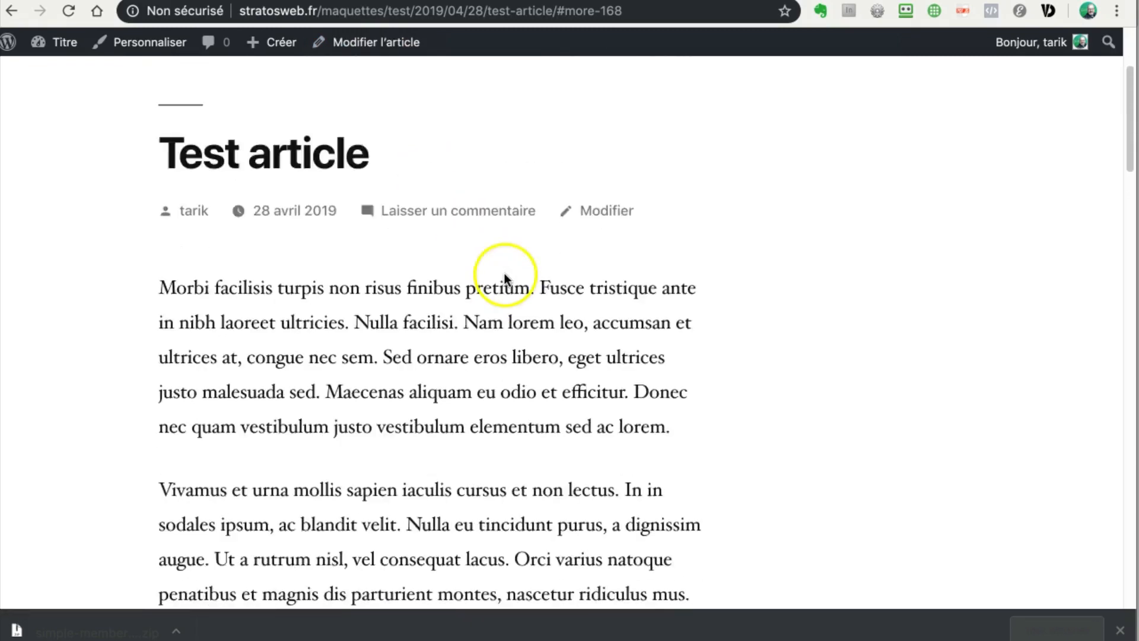
Open Test article for editing and check the read-more tag after the first paragraph
{"action": "left_click", "coordinate": [369, 51]}
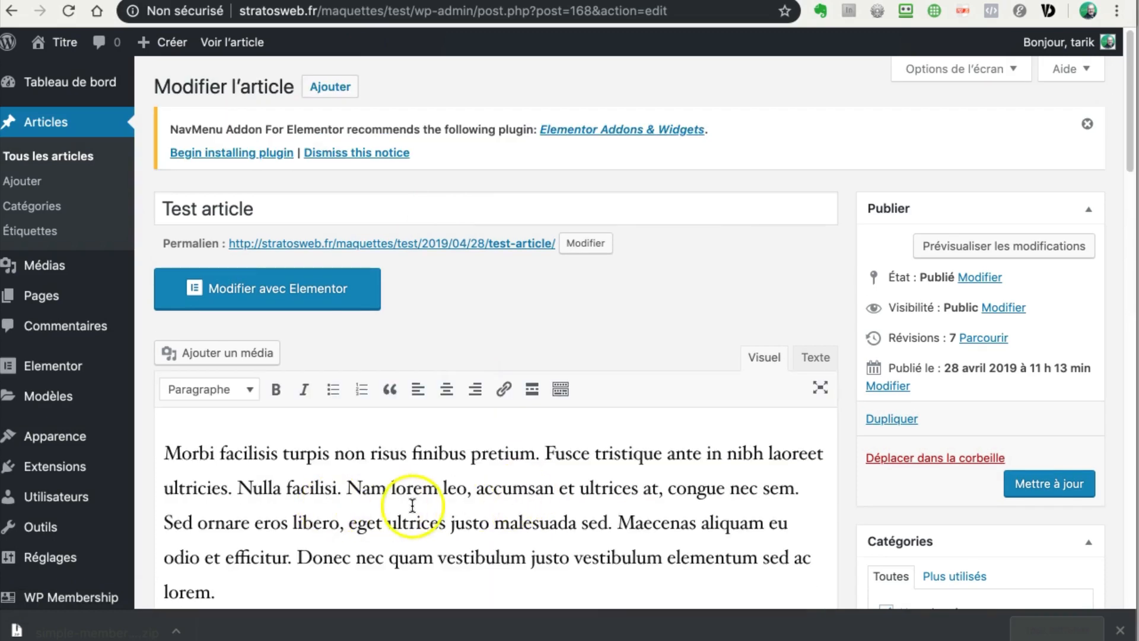
{"action": "scroll", "coordinate": [412, 501], "scroll_direction": "down", "scroll_amount": 3}
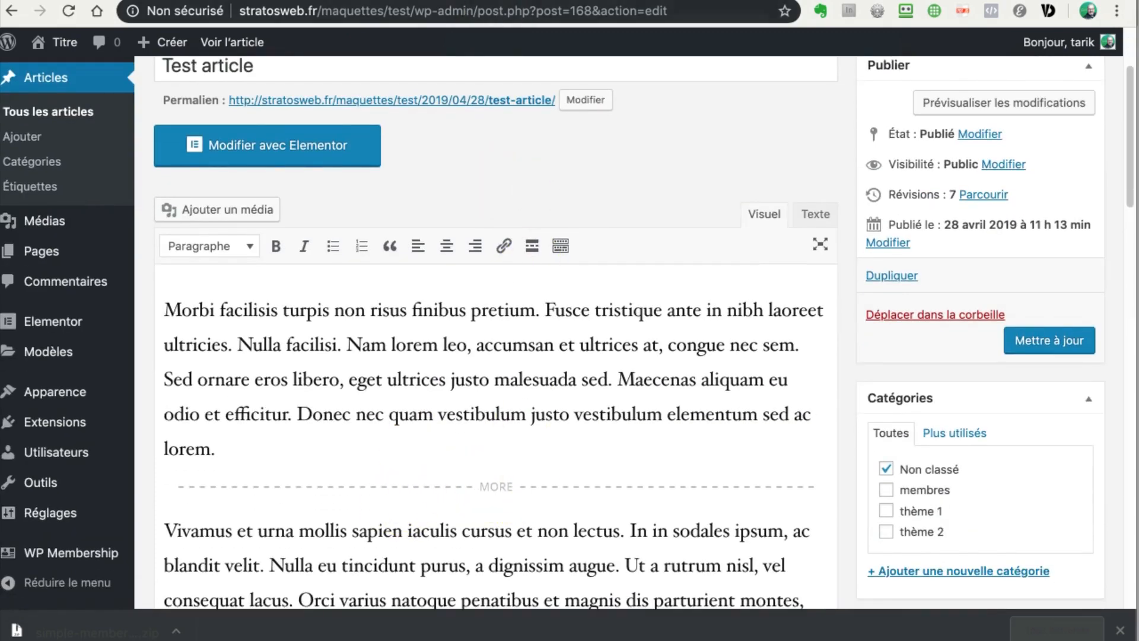
{"action": "scroll", "coordinate": [76, 483], "scroll_direction": "down", "scroll_amount": 1}
In the WP Membership settings, set the free subscription level ID to 5 and enable the "plus/more" tag protection
{"action": "mouse_move", "coordinate": [53, 554]}
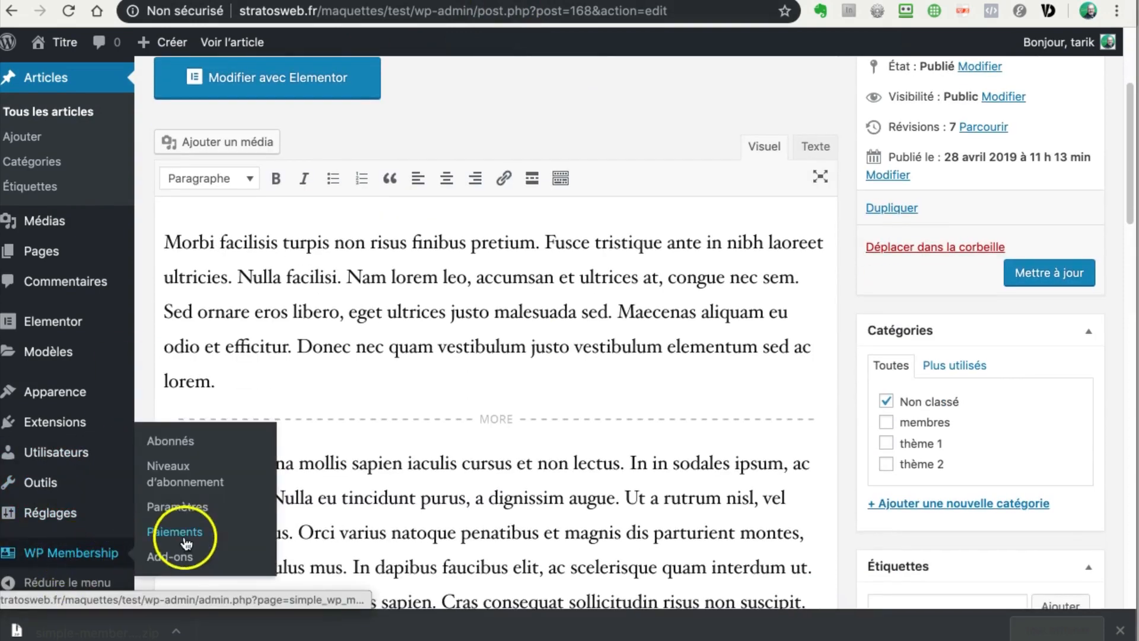
{"action": "left_click", "coordinate": [184, 507]}
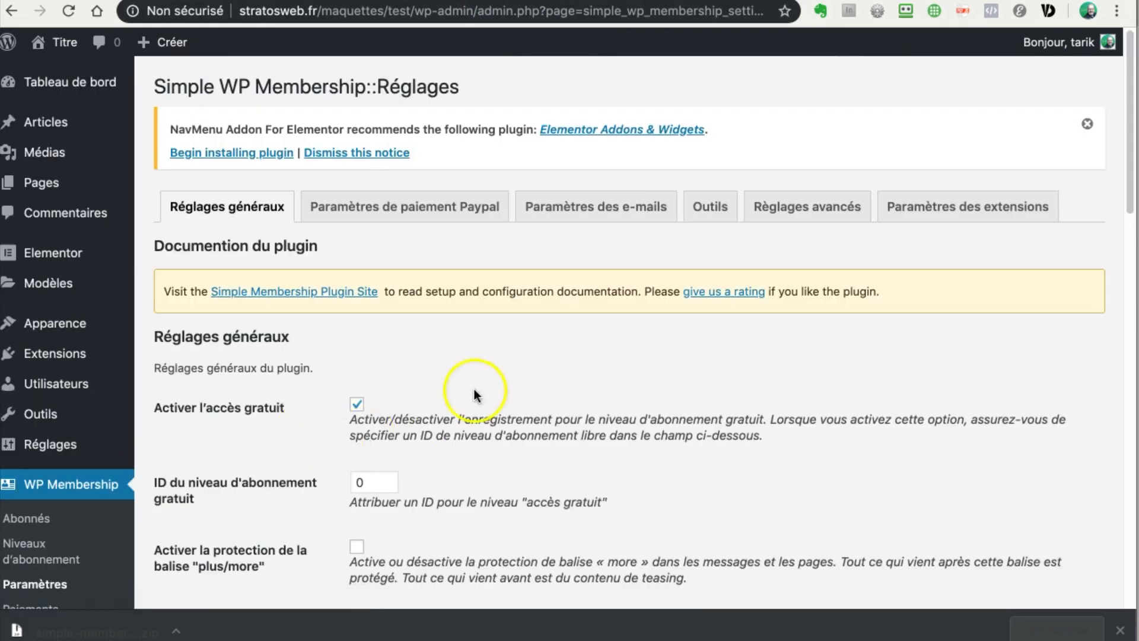
{"action": "left_click", "coordinate": [331, 483]}
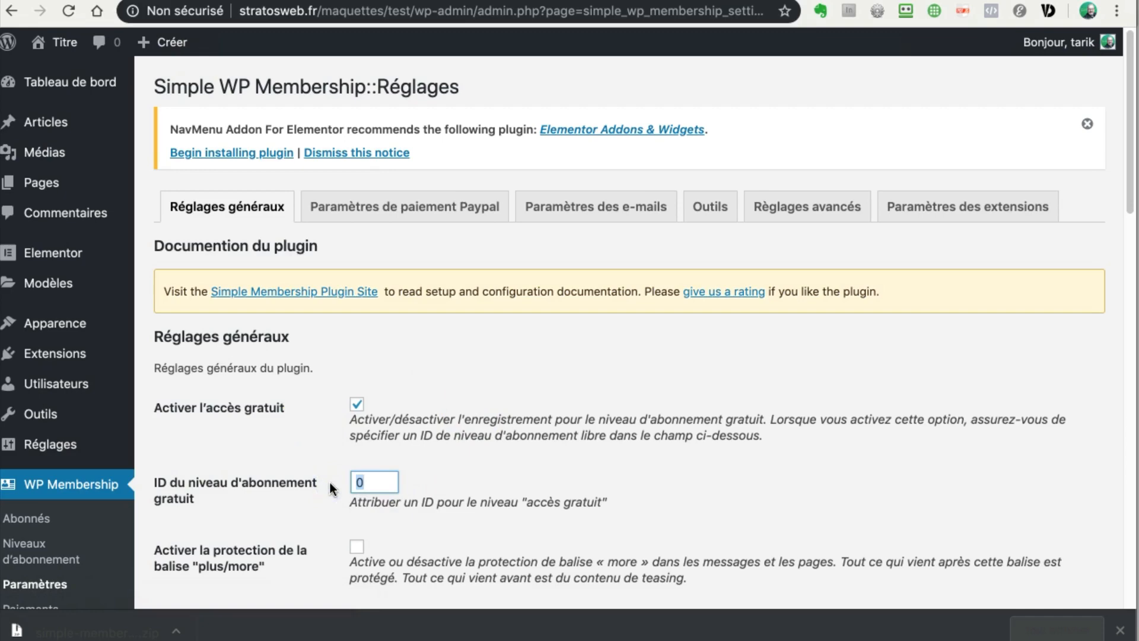
{"action": "type", "text": "5"}
{"action": "scroll", "coordinate": [667, 475], "scroll_direction": "down", "scroll_amount": 5}
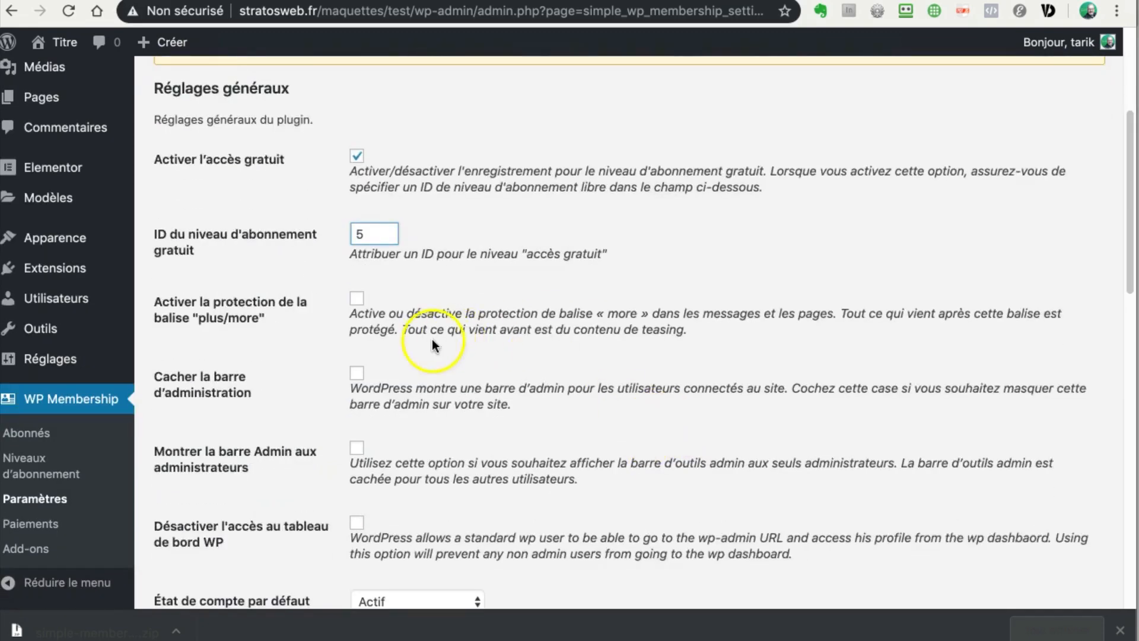
{"action": "left_click", "coordinate": [356, 298]}
Compare Test article's excerpt on the home page with the full text reached through its continue-reading link
{"action": "key", "text": "ctrl+Tab"}
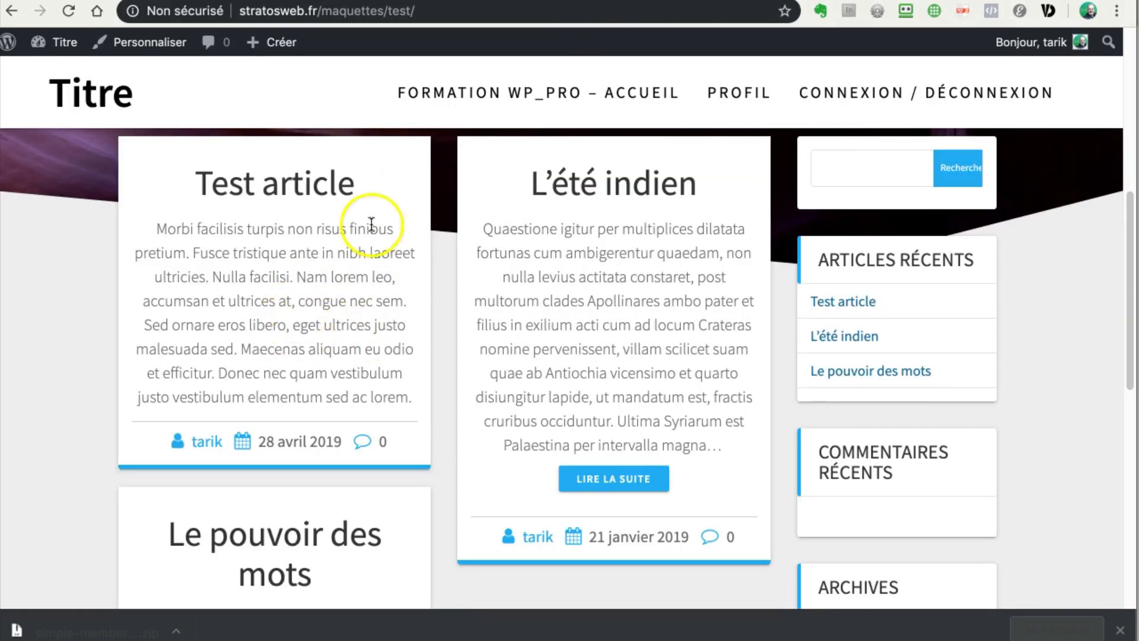
{"action": "left_click", "coordinate": [349, 184]}
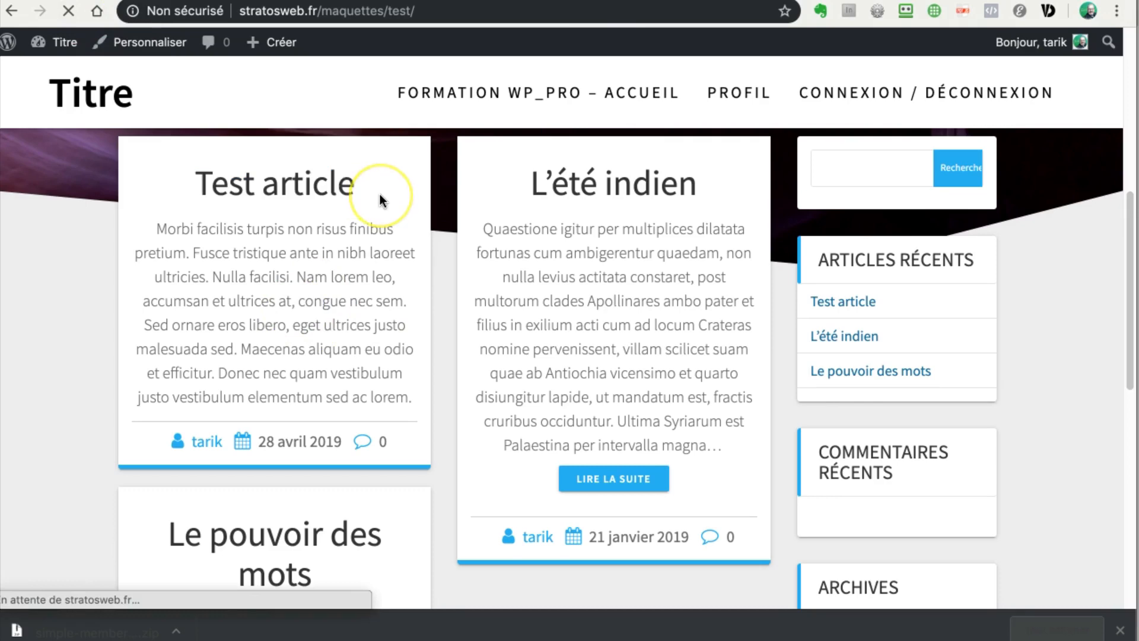
{"action": "scroll", "coordinate": [432, 246], "scroll_direction": "up", "scroll_amount": 5}
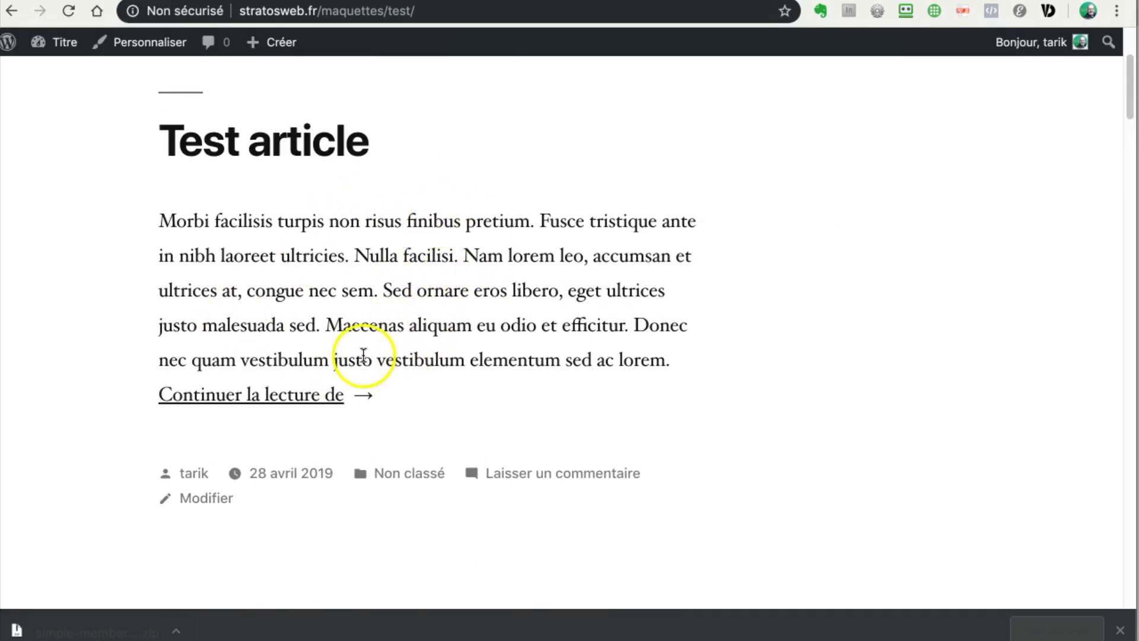
{"action": "left_click", "coordinate": [317, 402]}
{"action": "left_click", "coordinate": [408, 326]}
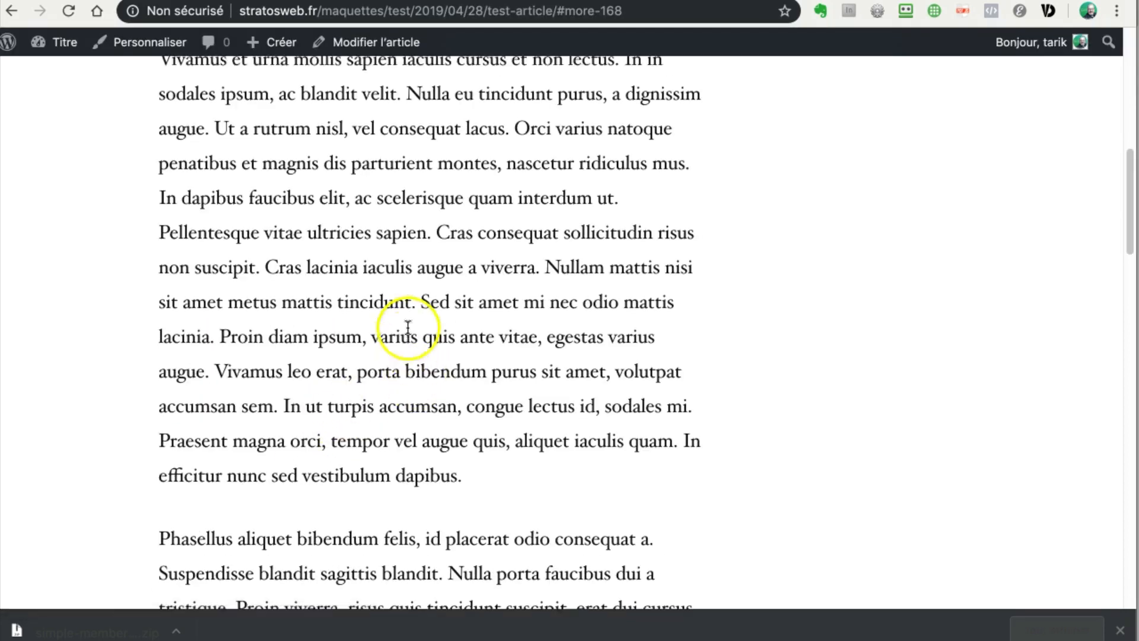
{"action": "scroll", "coordinate": [408, 326], "scroll_direction": "up", "scroll_amount": 5}
{"action": "scroll", "coordinate": [407, 327], "scroll_direction": "down", "scroll_amount": 12}
{"action": "scroll", "coordinate": [407, 329], "scroll_direction": "up", "scroll_amount": 9}
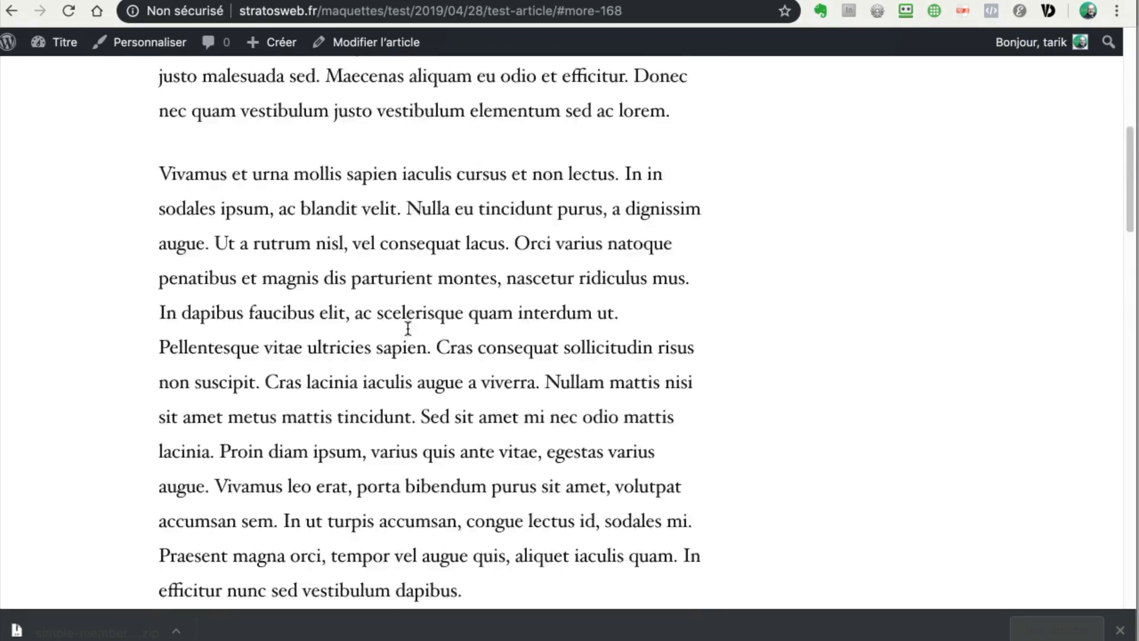
{"action": "scroll", "coordinate": [407, 328], "scroll_direction": "up", "scroll_amount": 10}
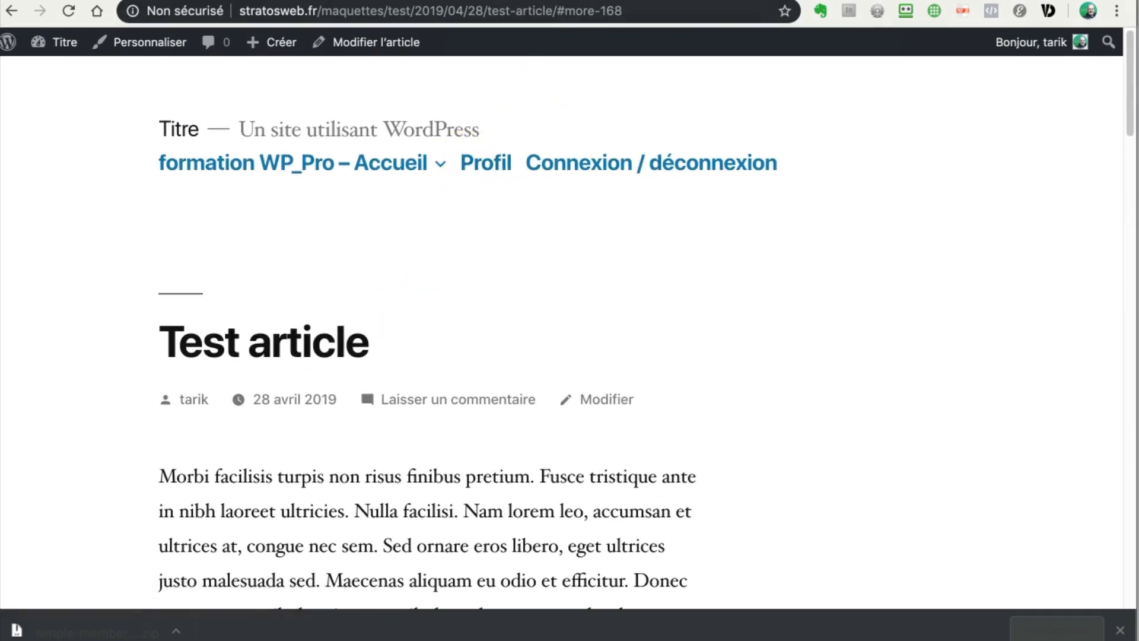
Save the modified general settings of Simple WP Membership
{"action": "left_click", "coordinate": [537, 0]}
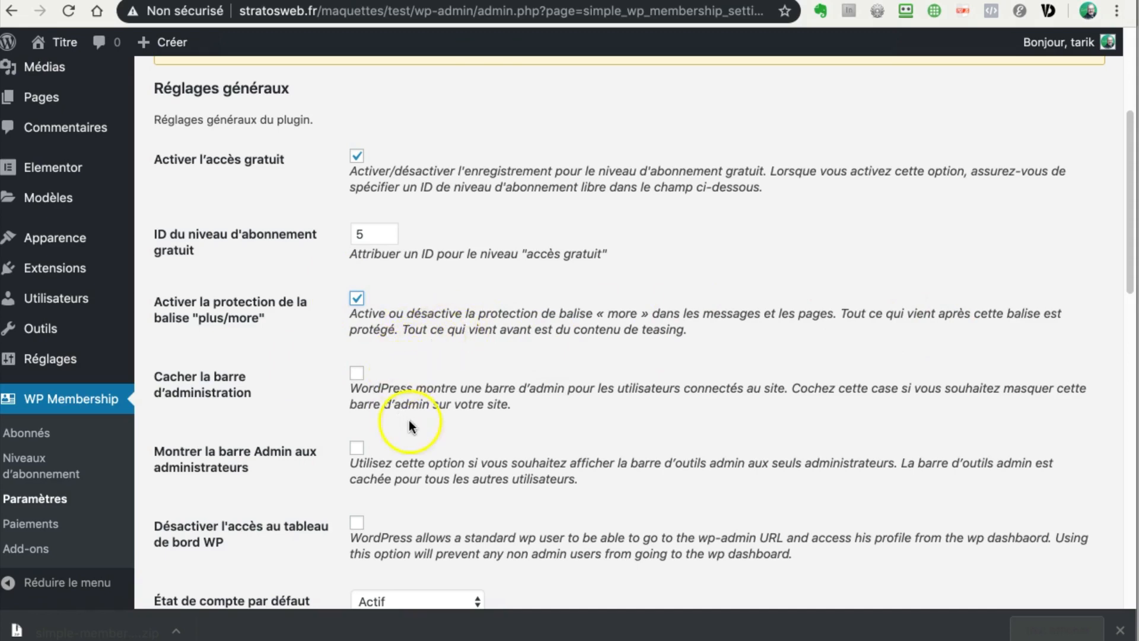
{"action": "scroll", "coordinate": [408, 418], "scroll_direction": "down", "scroll_amount": 18}
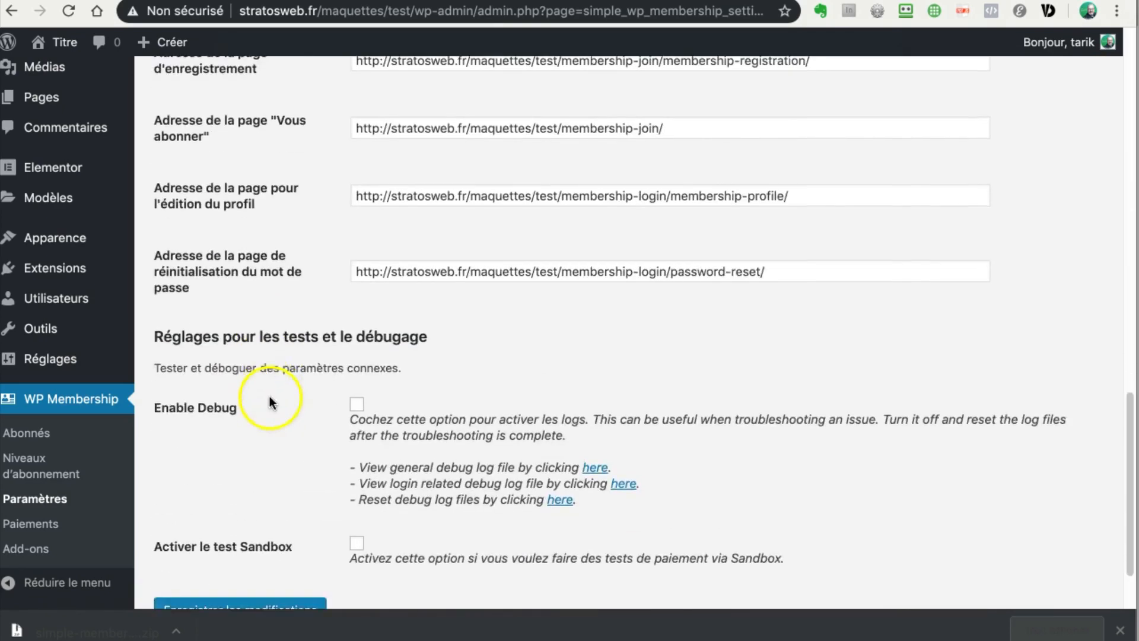
{"action": "left_click", "coordinate": [241, 515]}
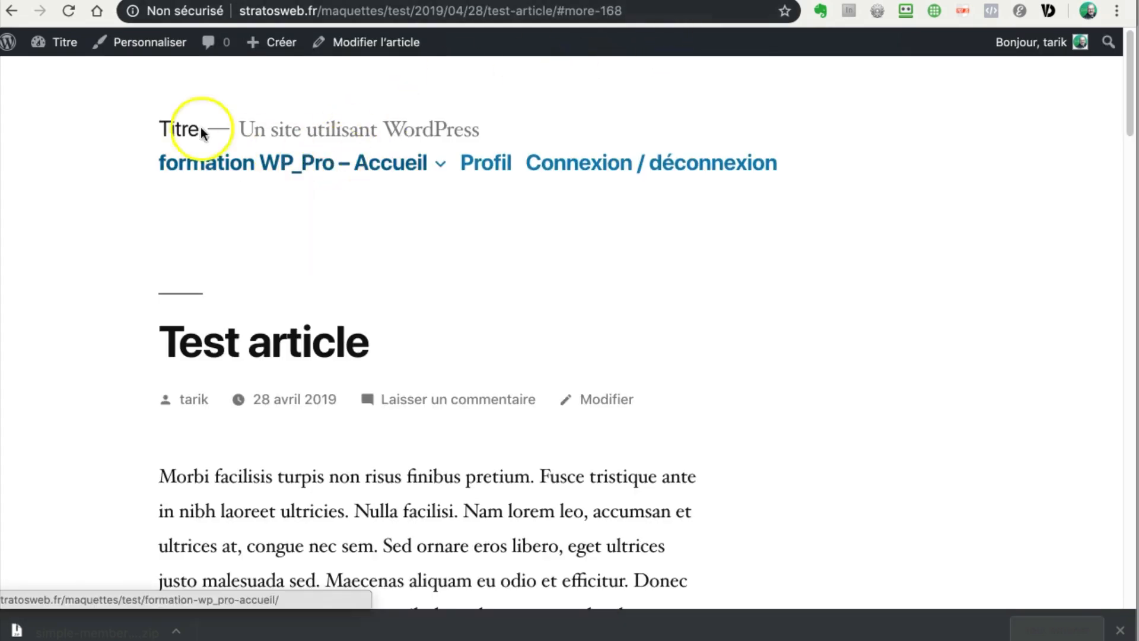
Return to the site's home page and examine the excerpts of Test article and L'été indien
{"action": "left_click", "coordinate": [11, 11]}
{"action": "scroll", "coordinate": [442, 172], "scroll_direction": "up", "scroll_amount": 4}
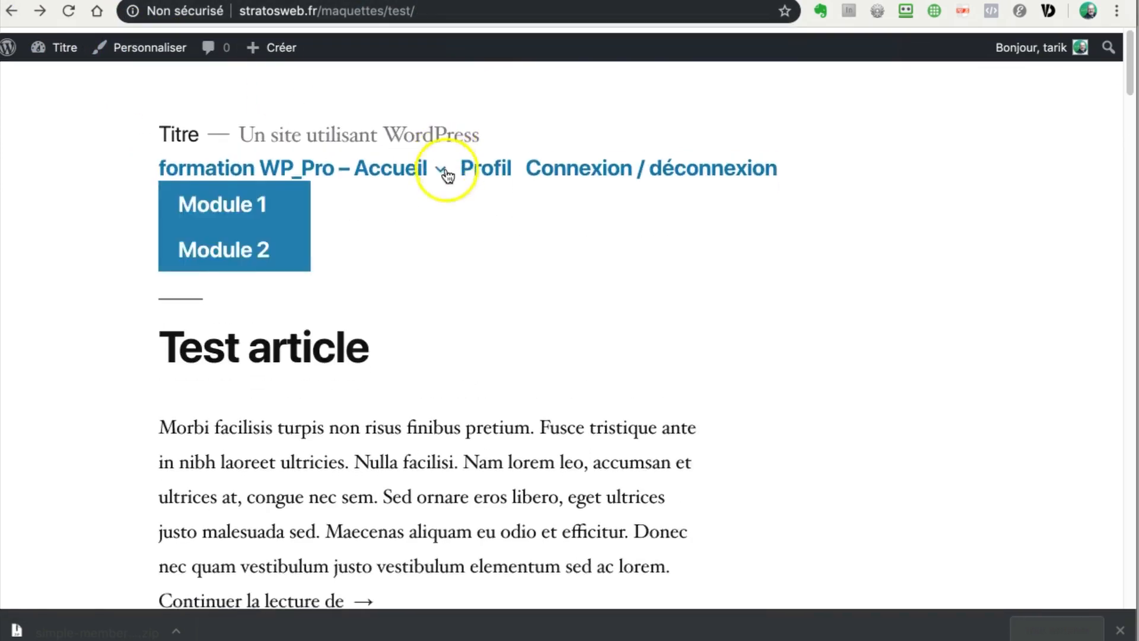
{"action": "scroll", "coordinate": [437, 209], "scroll_direction": "down", "scroll_amount": 7}
{"action": "scroll", "coordinate": [432, 288], "scroll_direction": "down", "scroll_amount": 10}
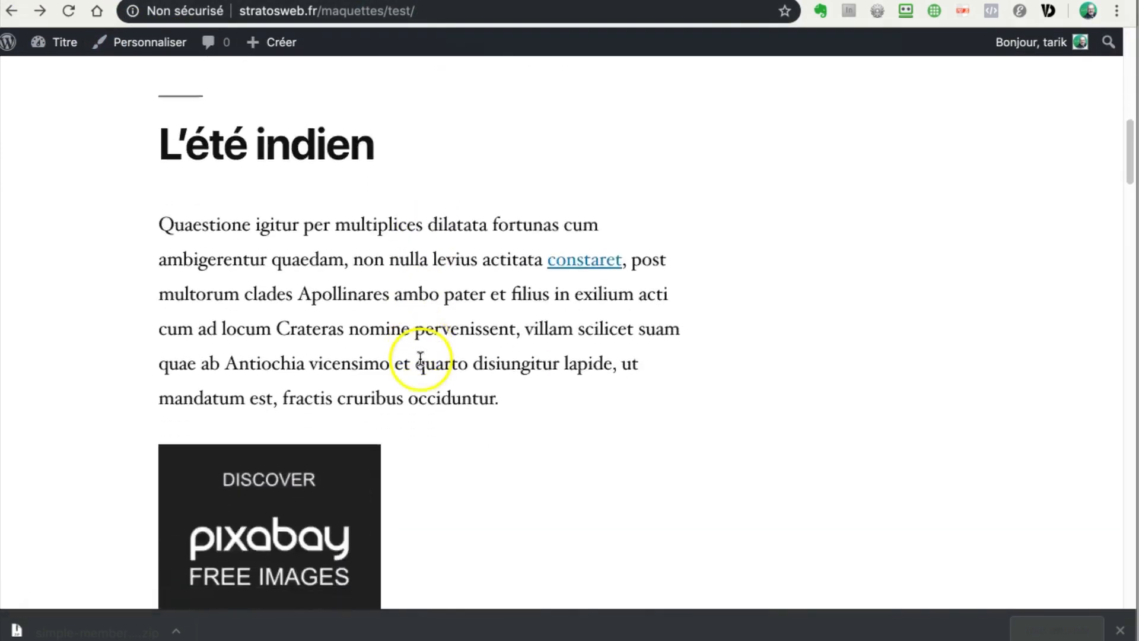
{"action": "scroll", "coordinate": [443, 353], "scroll_direction": "up", "scroll_amount": 15}
{"action": "scroll", "coordinate": [451, 276], "scroll_direction": "down", "scroll_amount": 5}
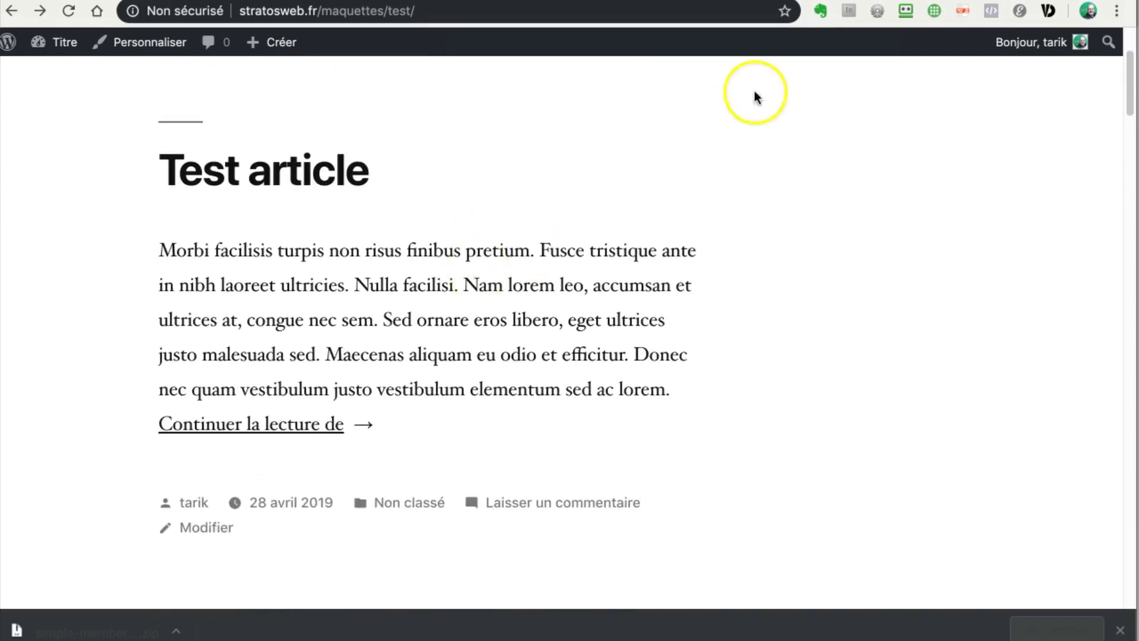
Copy the site's home page address and open it in Firefox, where no account is logged in
{"action": "mouse_move", "coordinate": [1018, 44]}
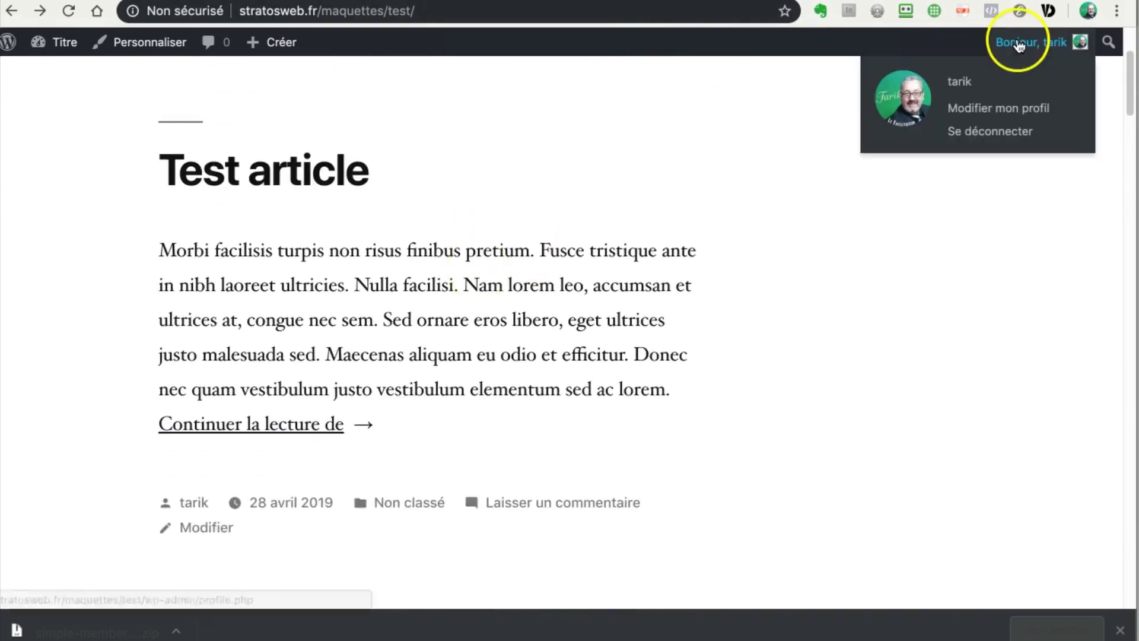
{"action": "left_click", "coordinate": [467, 15]}
{"action": "key", "text": "super+c"}
{"action": "right_click", "coordinate": [421, 11]}
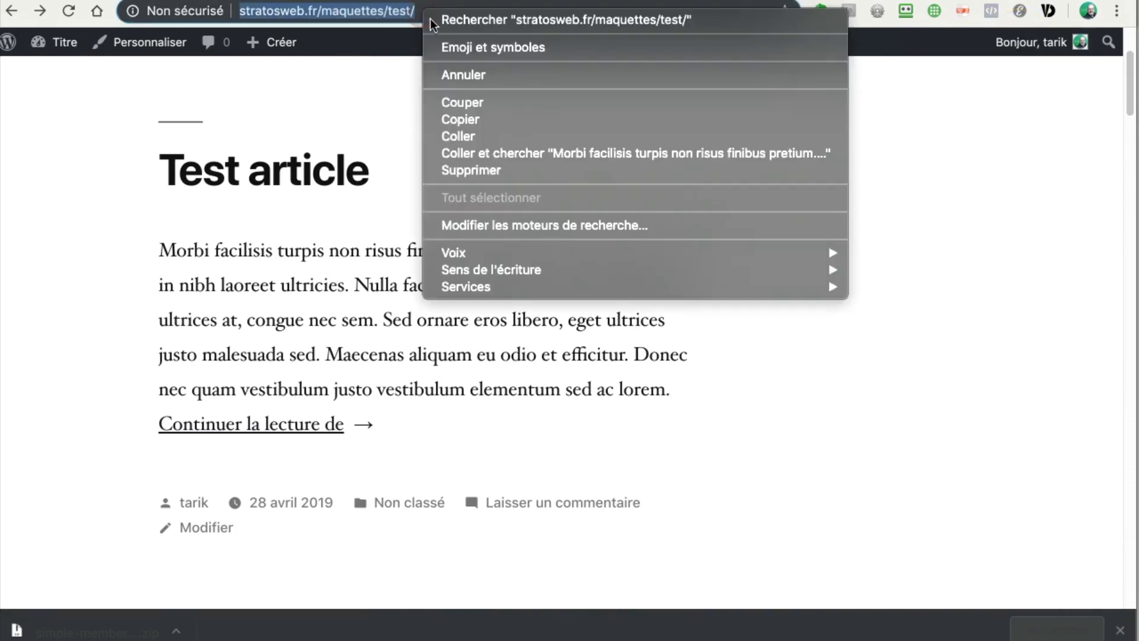
{"action": "left_click", "coordinate": [499, 122]}
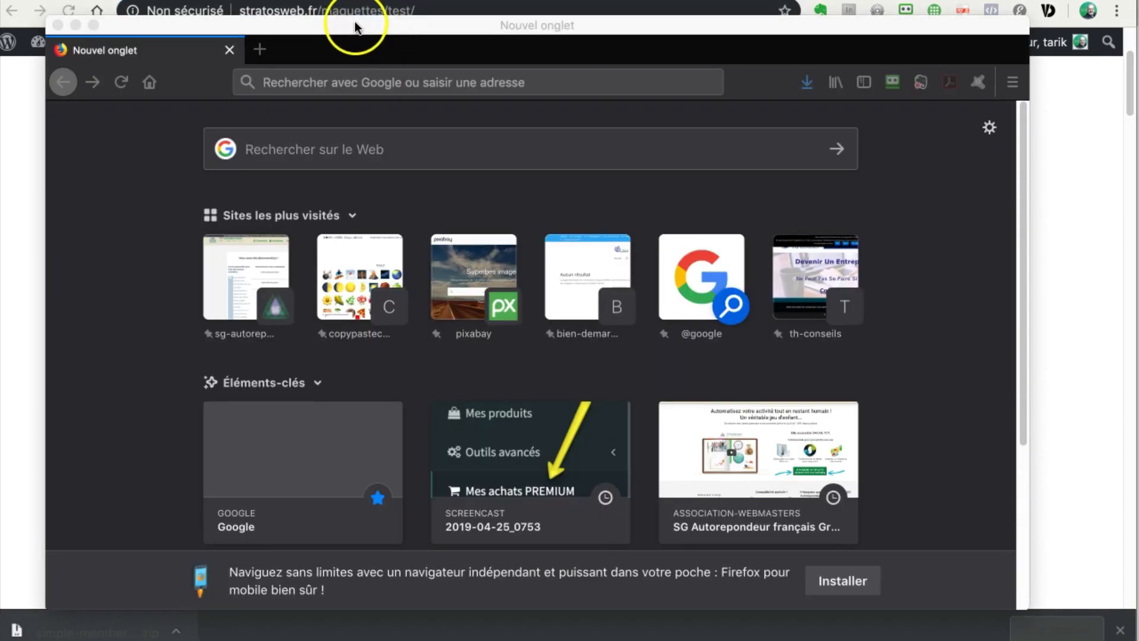
{"action": "left_click_drag", "start_coordinate": [357, 25], "coordinate": [406, 13]}
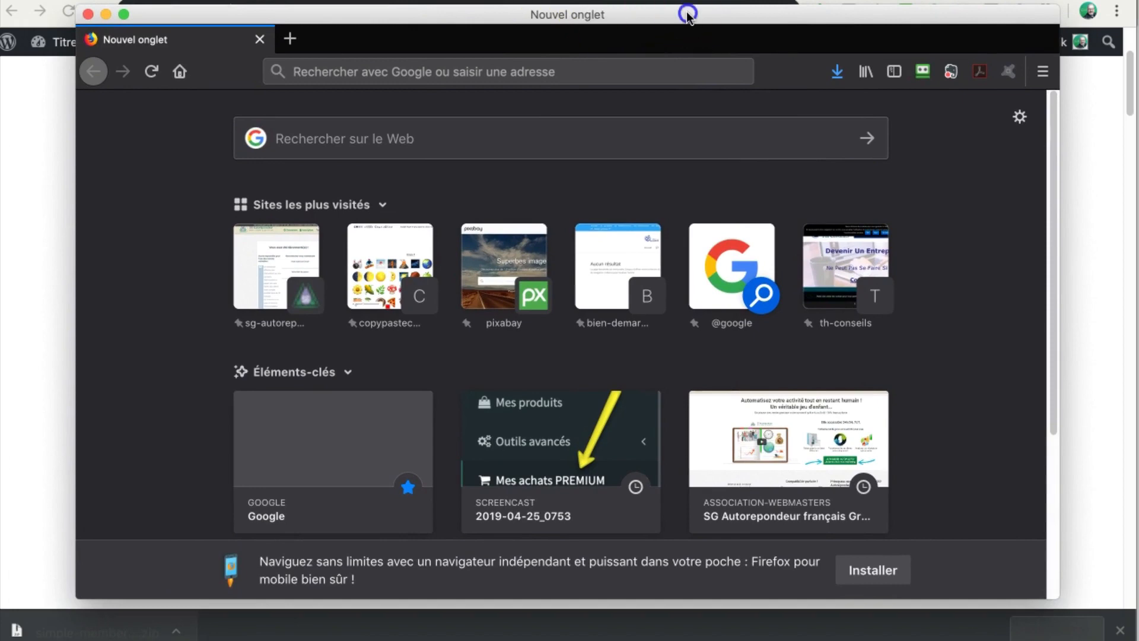
{"action": "mouse_move", "coordinate": [688, 16]}
{"action": "left_mouse_down"}
{"action": "mouse_move", "coordinate": [699, 234]}
{"action": "mouse_move", "coordinate": [683, 17]}
{"action": "left_mouse_up"}
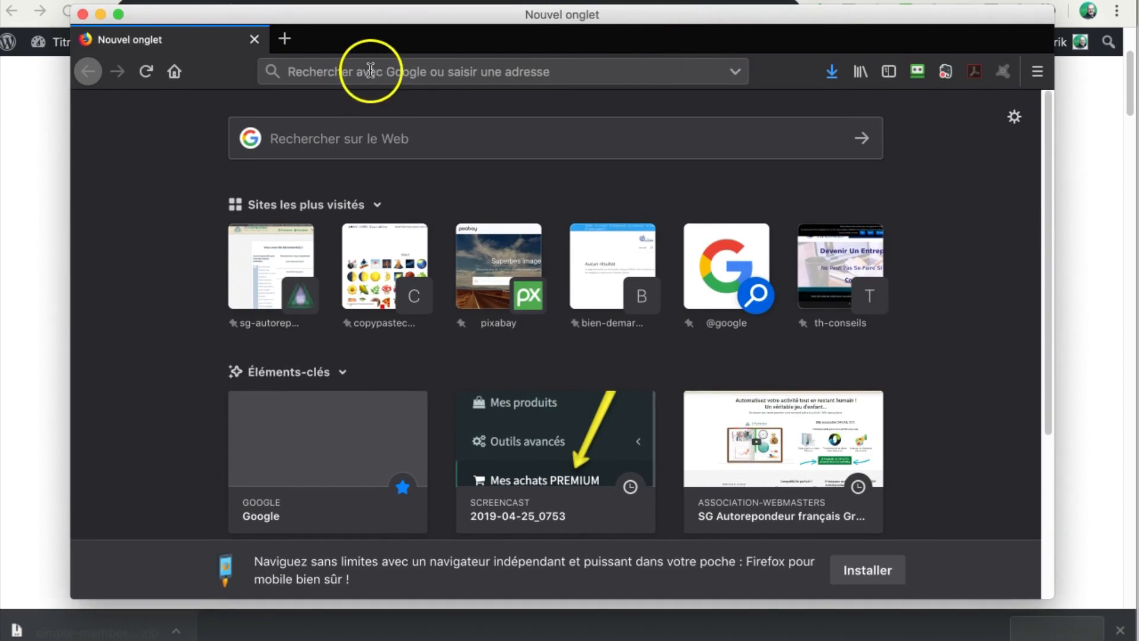
{"action": "right_click", "coordinate": [295, 71]}
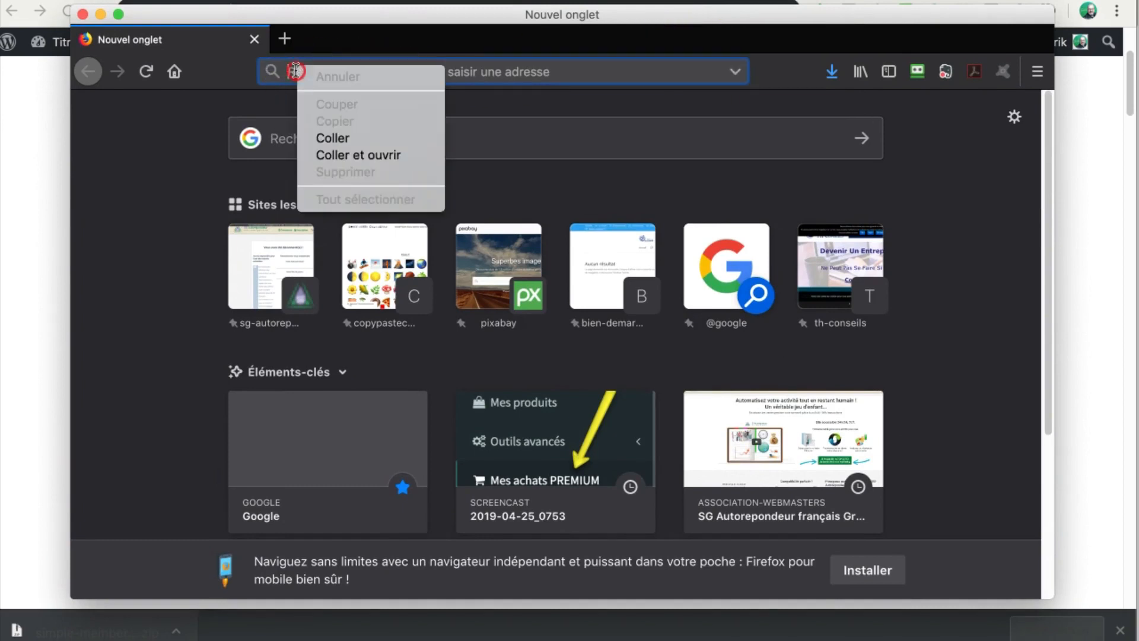
{"action": "left_click", "coordinate": [359, 153]}
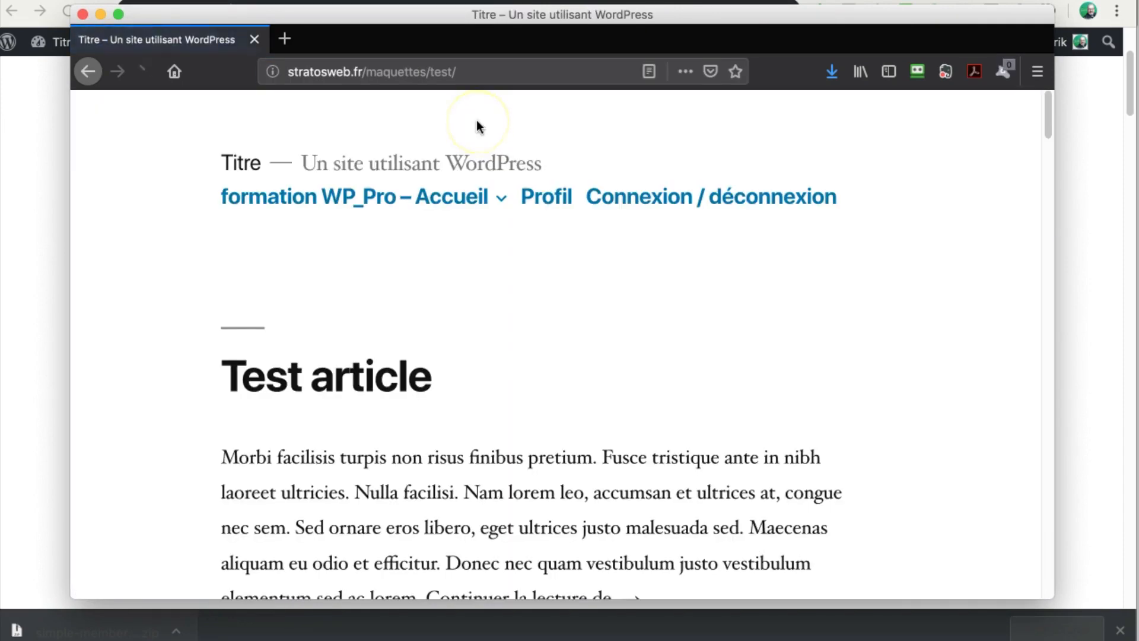
Open Test article's full text in Firefox through its continue-reading link and check what a logged-out visitor can read
{"action": "scroll", "coordinate": [516, 348], "scroll_direction": "down", "scroll_amount": 3}
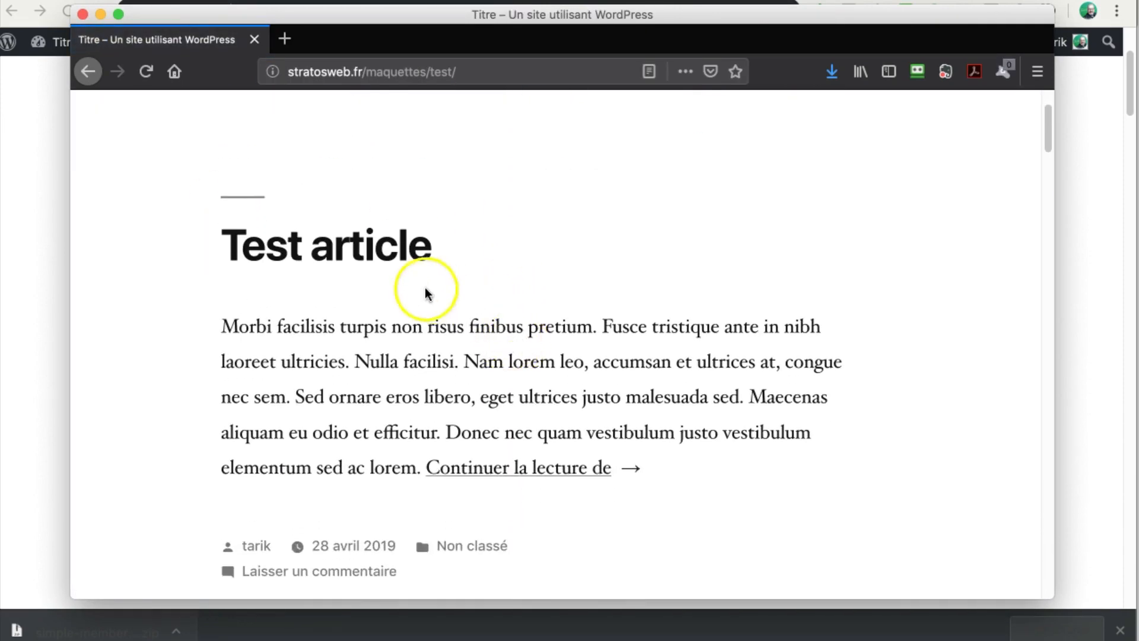
{"action": "left_click", "coordinate": [532, 468]}
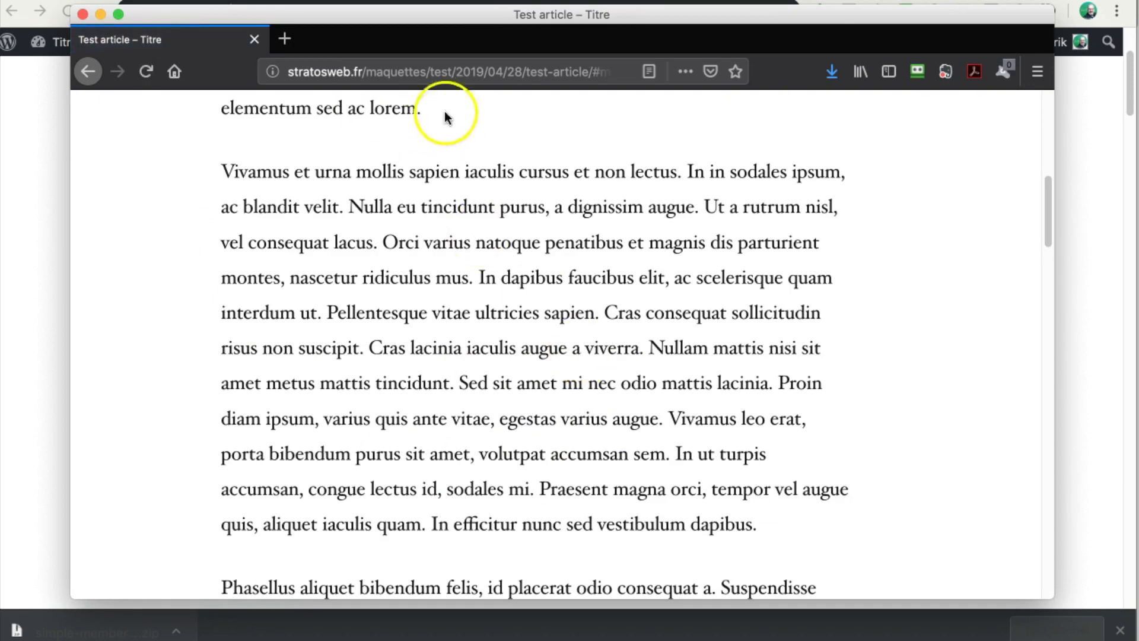
{"action": "left_click", "coordinate": [445, 114]}
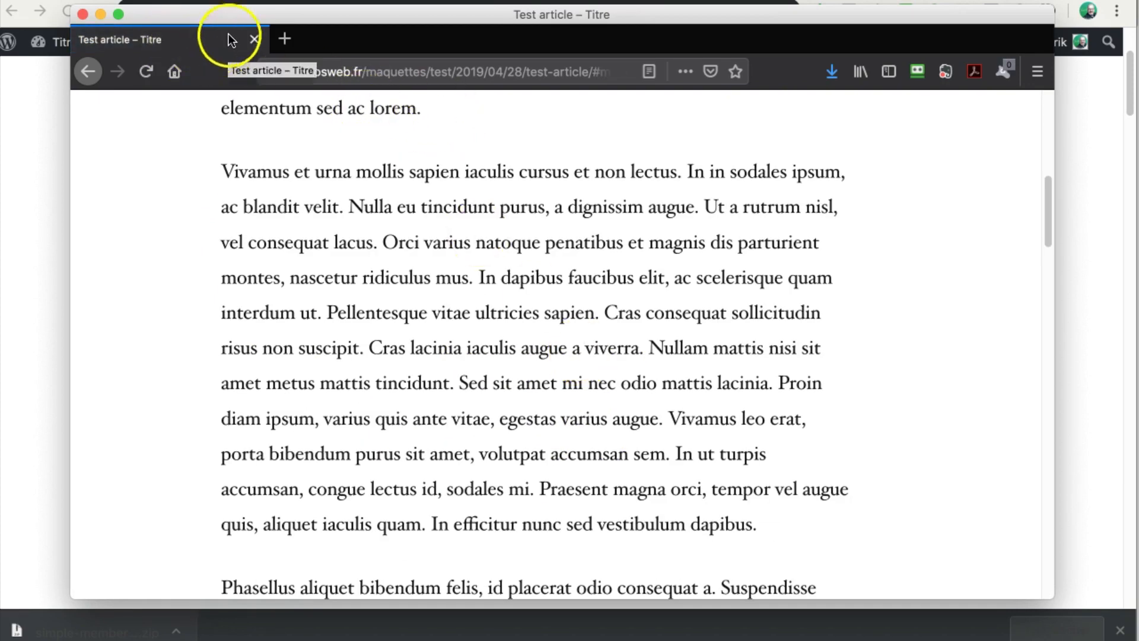
{"action": "left_click_drag", "start_coordinate": [225, 14], "coordinate": [454, 19]}
Switch back to the WordPress admin in Chrome and open Test article for editing from the list of all articles
{"action": "left_click", "coordinate": [122, 143]}
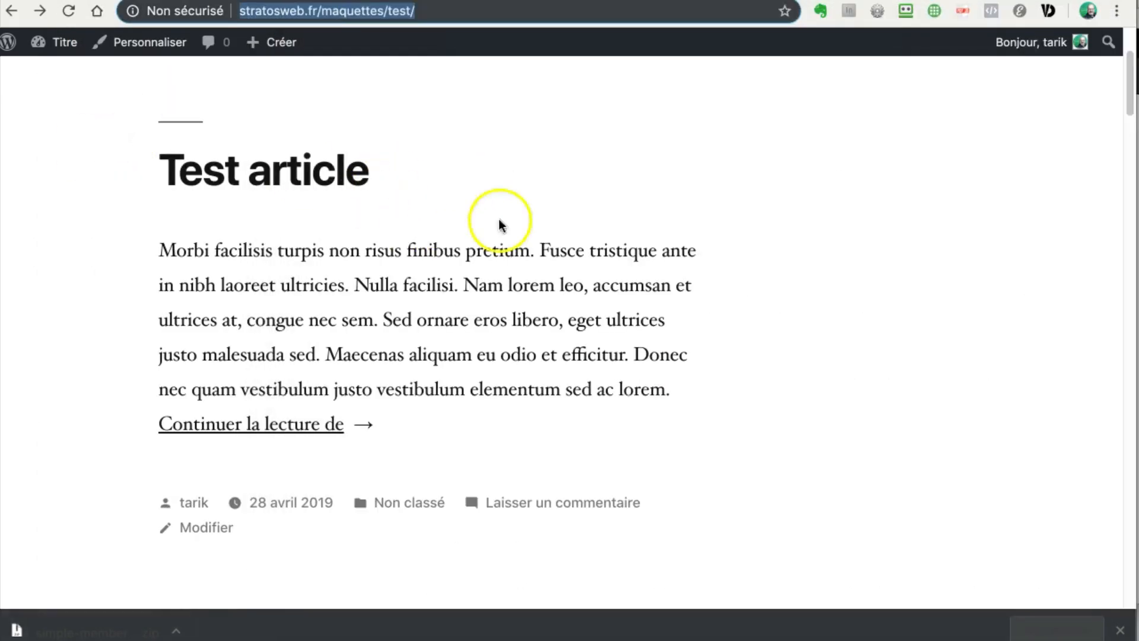
{"action": "key", "text": "ctrl+Tab"}
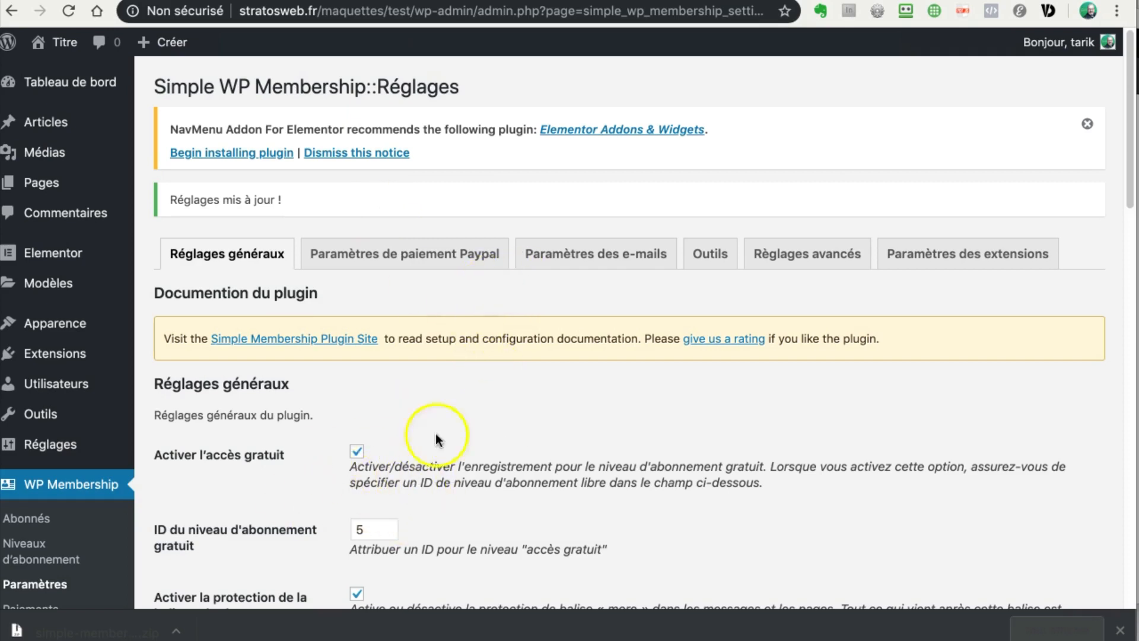
{"action": "mouse_move", "coordinate": [42, 126]}
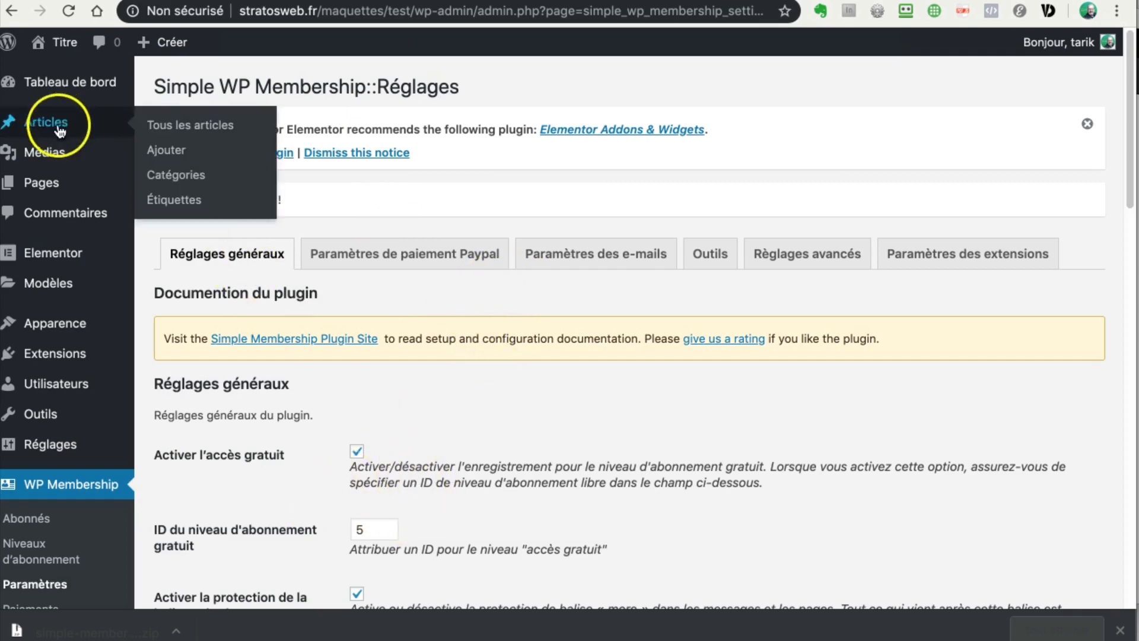
{"action": "left_click", "coordinate": [166, 130]}
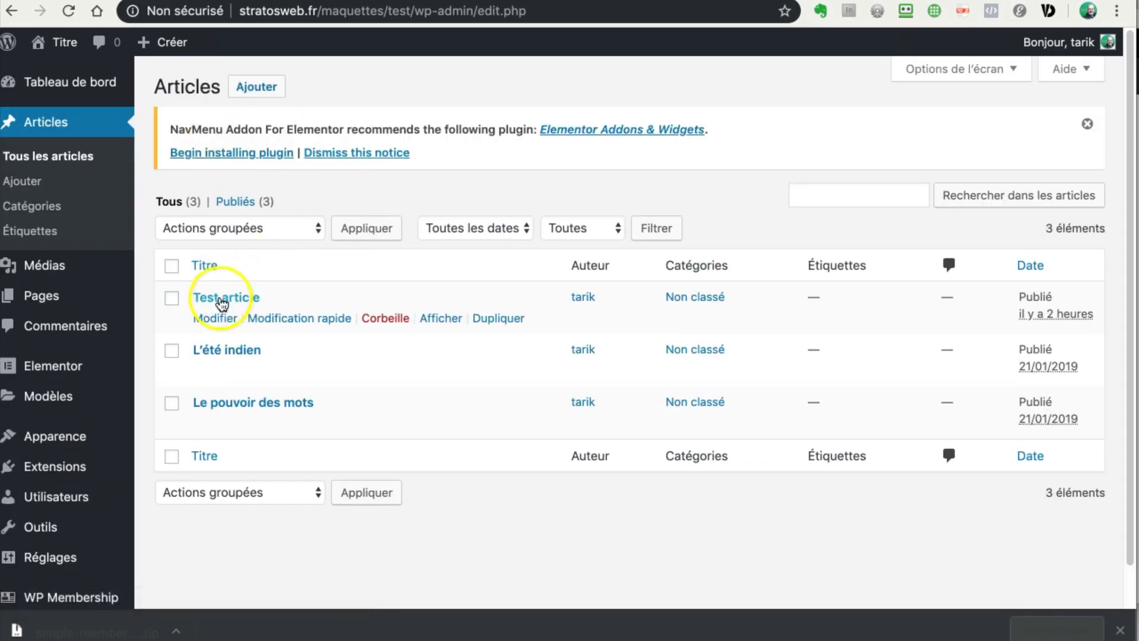
{"action": "left_click", "coordinate": [216, 318]}
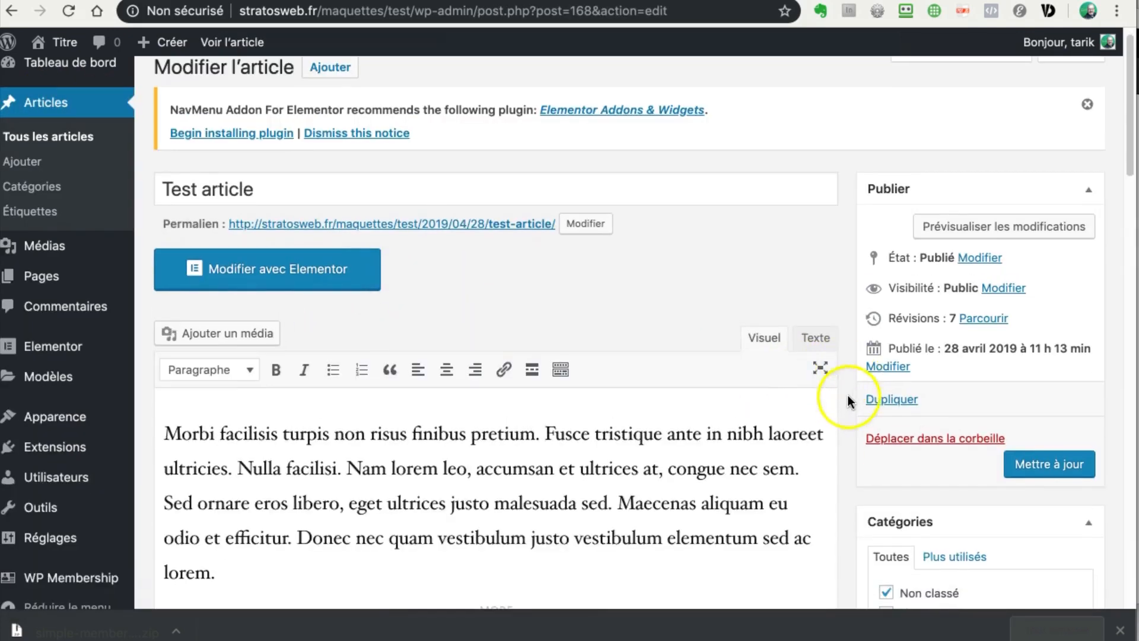
Protect Test article with Simple WP Membership, grant access to the Gratuit level, and update the article
{"action": "scroll", "coordinate": [851, 398], "scroll_direction": "down", "scroll_amount": 1}
{"action": "scroll", "coordinate": [851, 398], "scroll_direction": "down", "scroll_amount": 20}
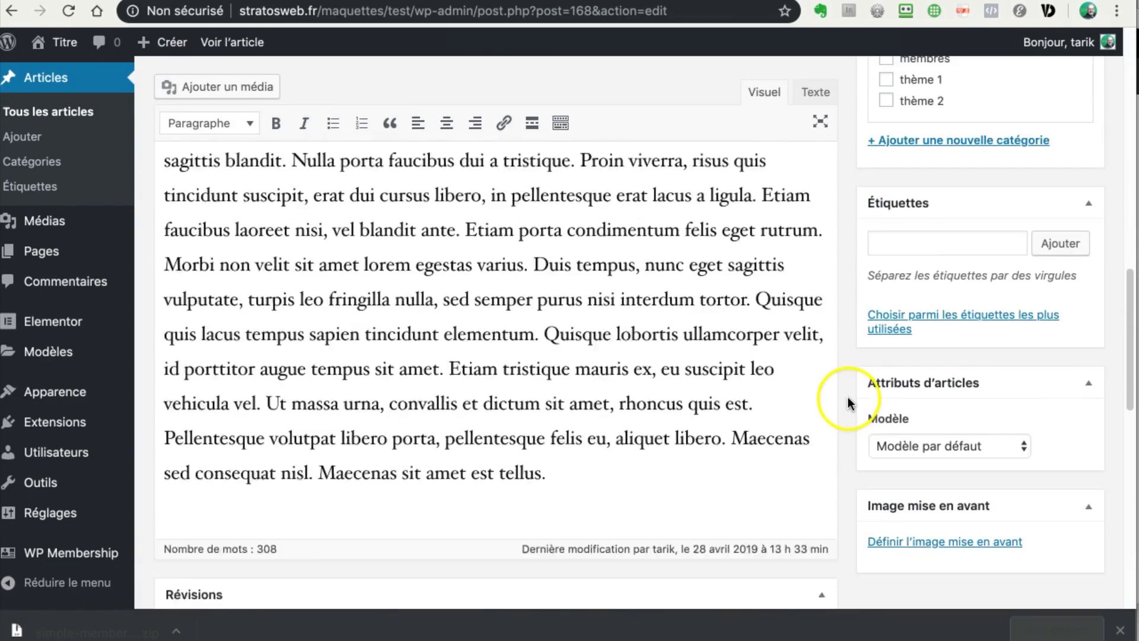
{"action": "scroll", "coordinate": [848, 399], "scroll_direction": "down", "scroll_amount": 10}
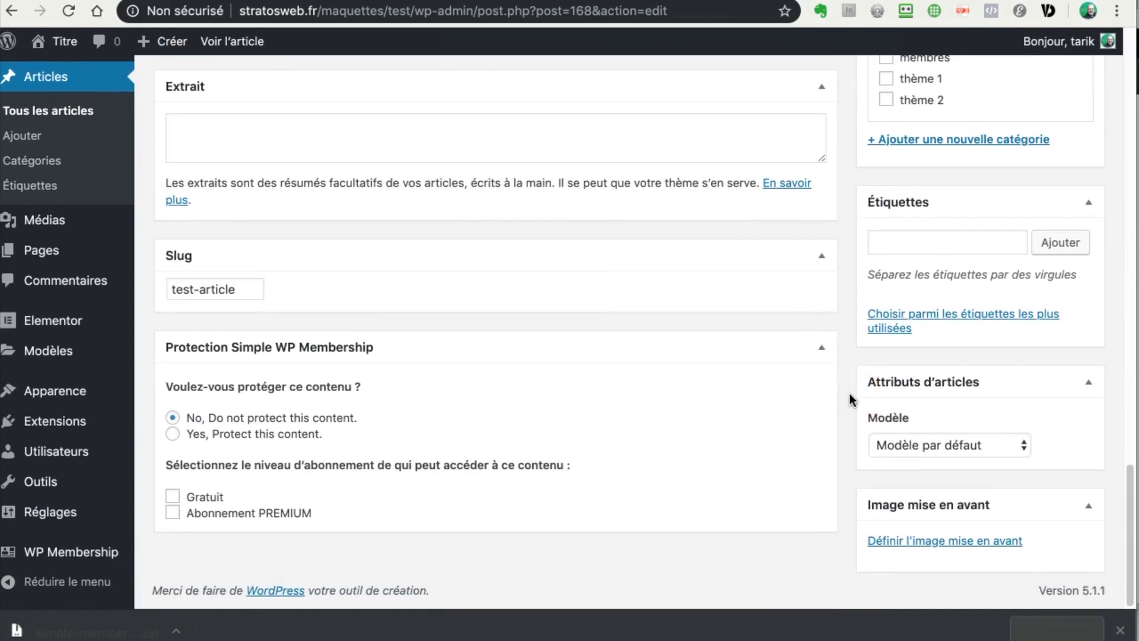
{"action": "left_click", "coordinate": [173, 434]}
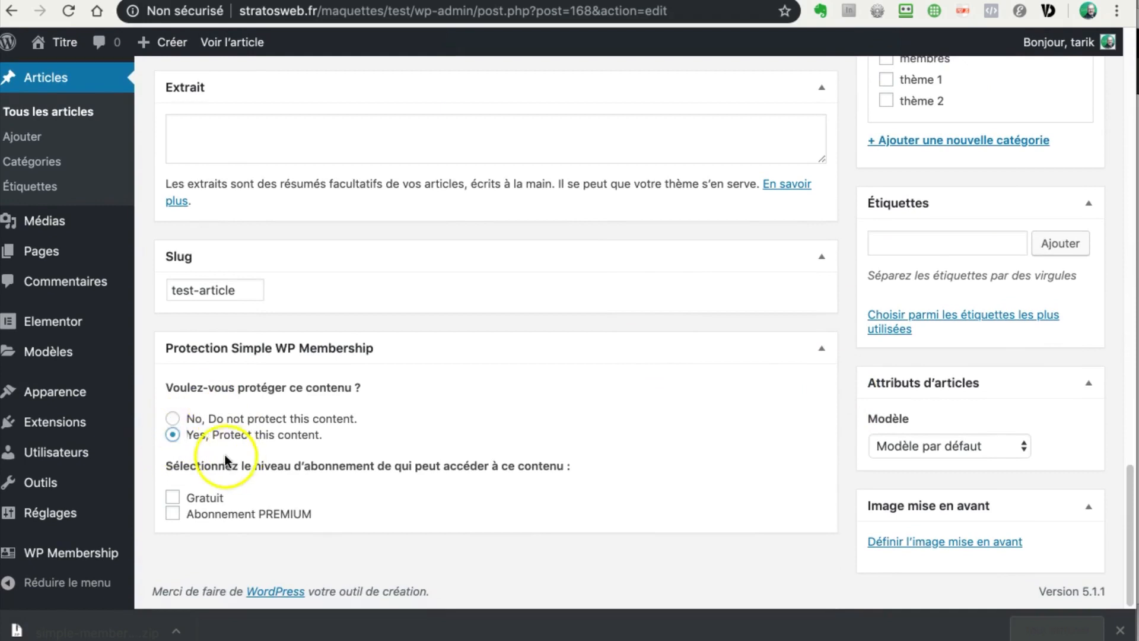
{"action": "left_click", "coordinate": [173, 498]}
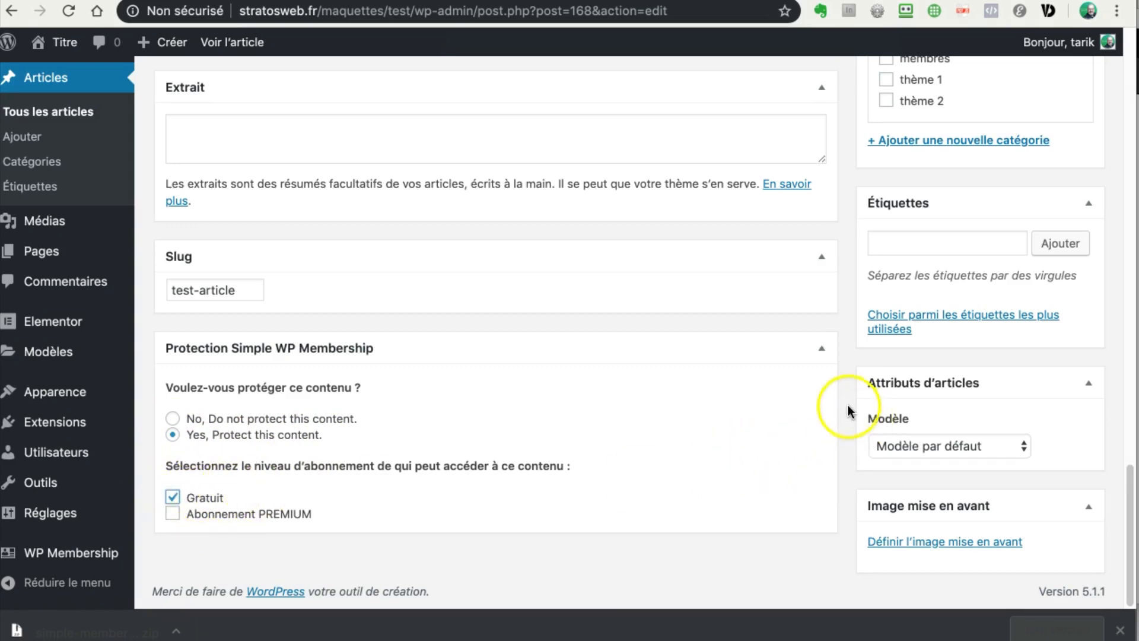
{"action": "scroll", "coordinate": [848, 405], "scroll_direction": "up", "scroll_amount": 10}
{"action": "left_click", "coordinate": [1045, 370]}
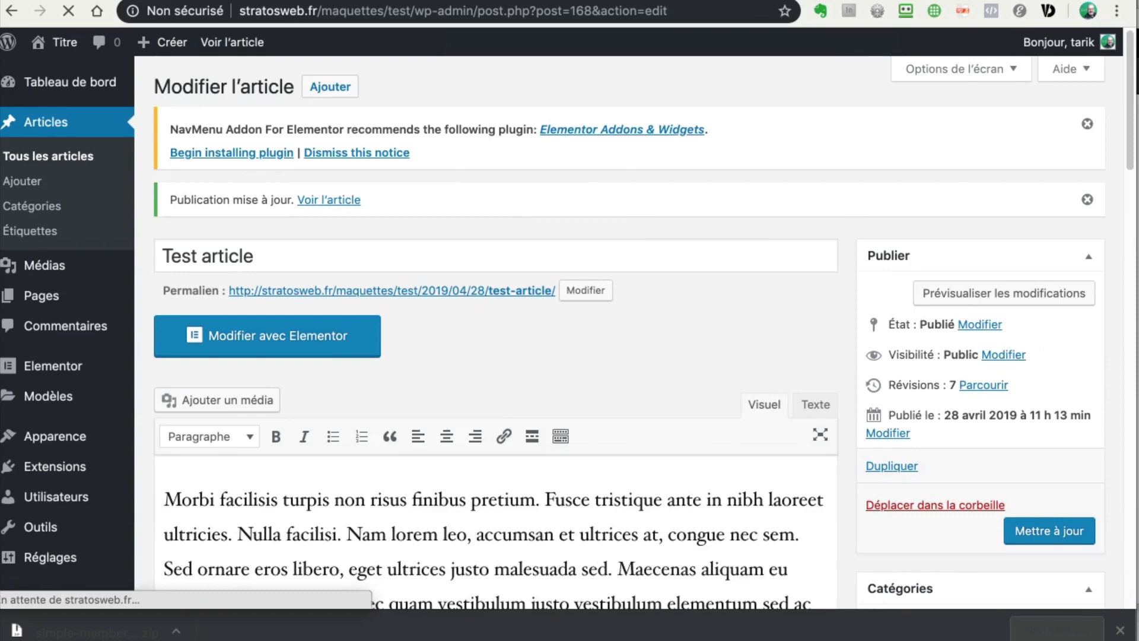
Switch to Firefox, reload the site's home page, and examine how Test article is shown to a logged-out visitor
{"action": "left_click", "coordinate": [1138, 145]}
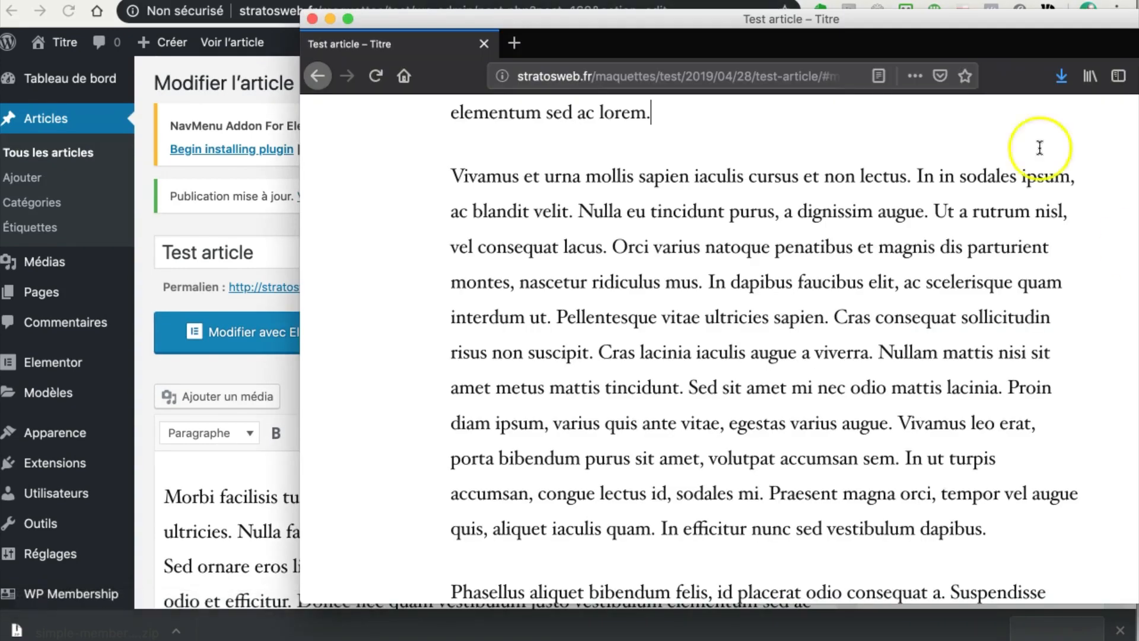
{"action": "left_click_drag", "start_coordinate": [857, 22], "coordinate": [626, 1]}
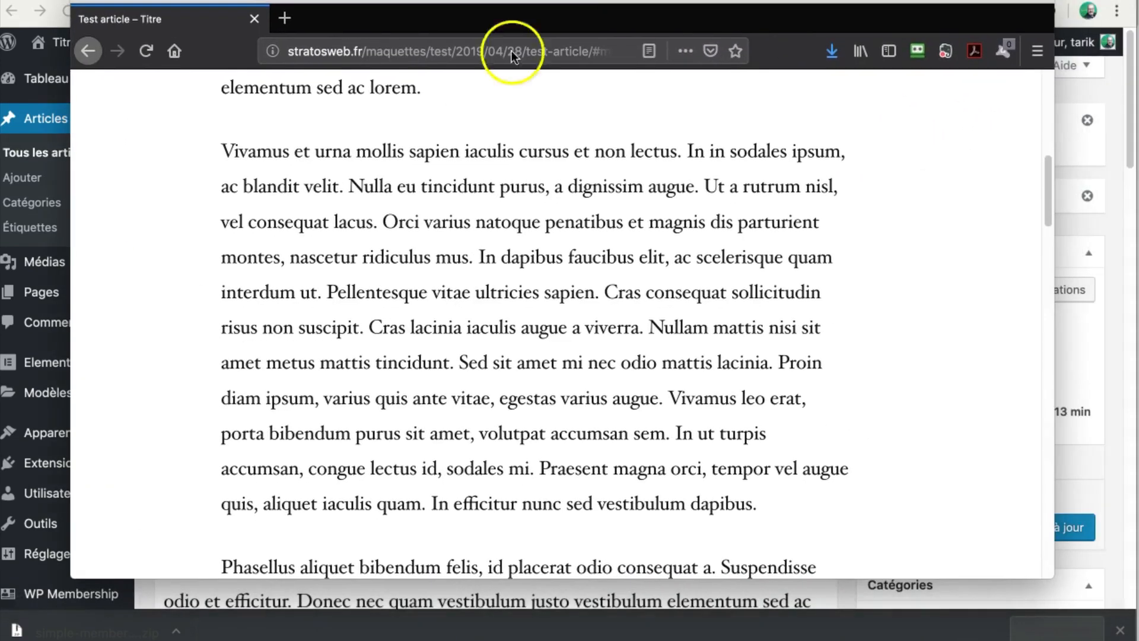
{"action": "left_click", "coordinate": [91, 52]}
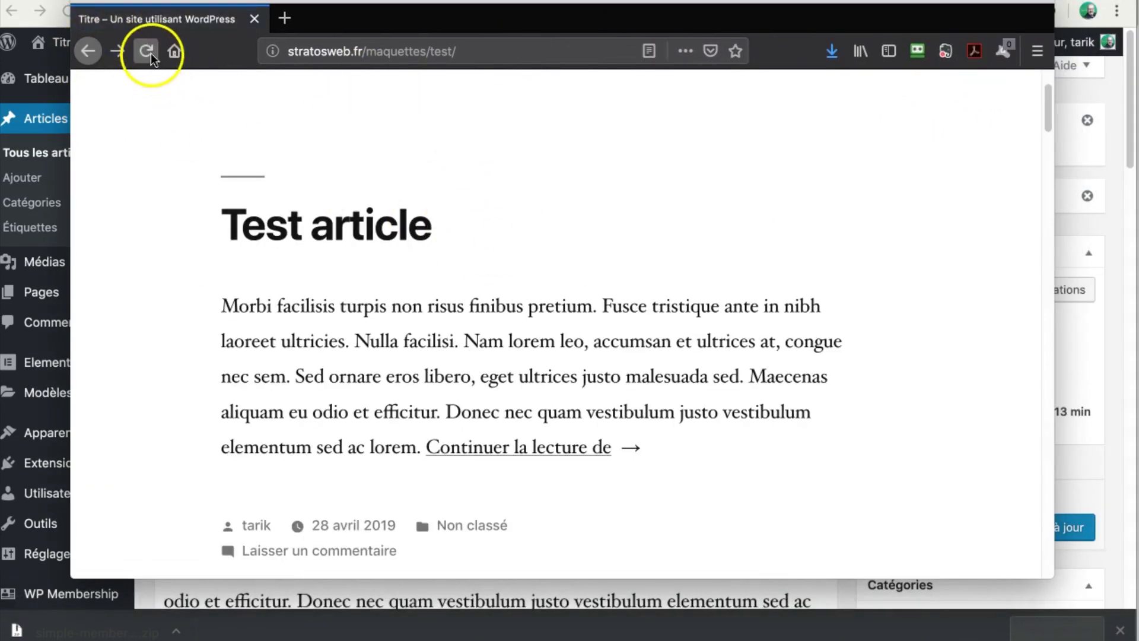
{"action": "left_click", "coordinate": [150, 54]}
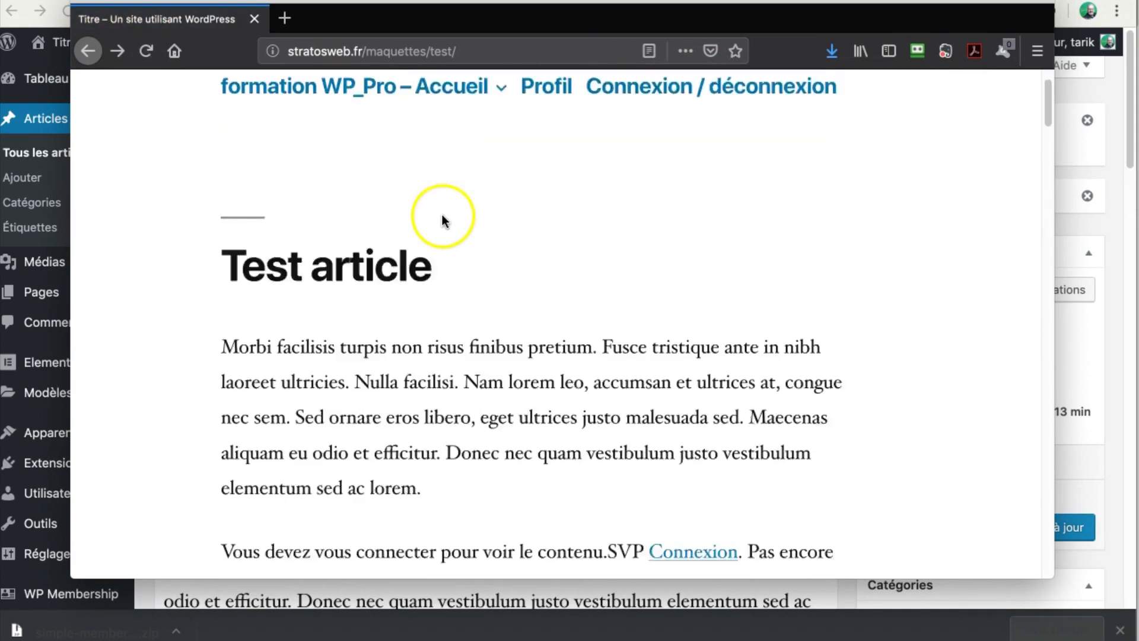
{"action": "scroll", "coordinate": [442, 221], "scroll_direction": "down", "scroll_amount": 7}
{"action": "scroll", "coordinate": [445, 220], "scroll_direction": "up", "scroll_amount": 5}
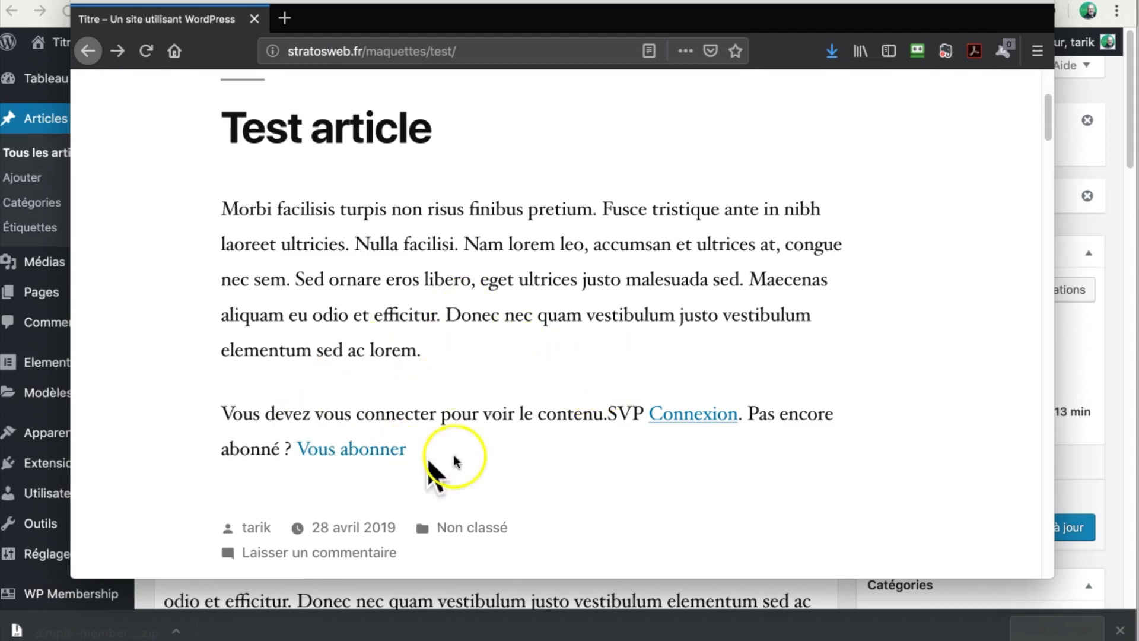
Inspect the member login page through Test article's "Connexion" link and return to the home page
{"action": "left_click", "coordinate": [685, 418]}
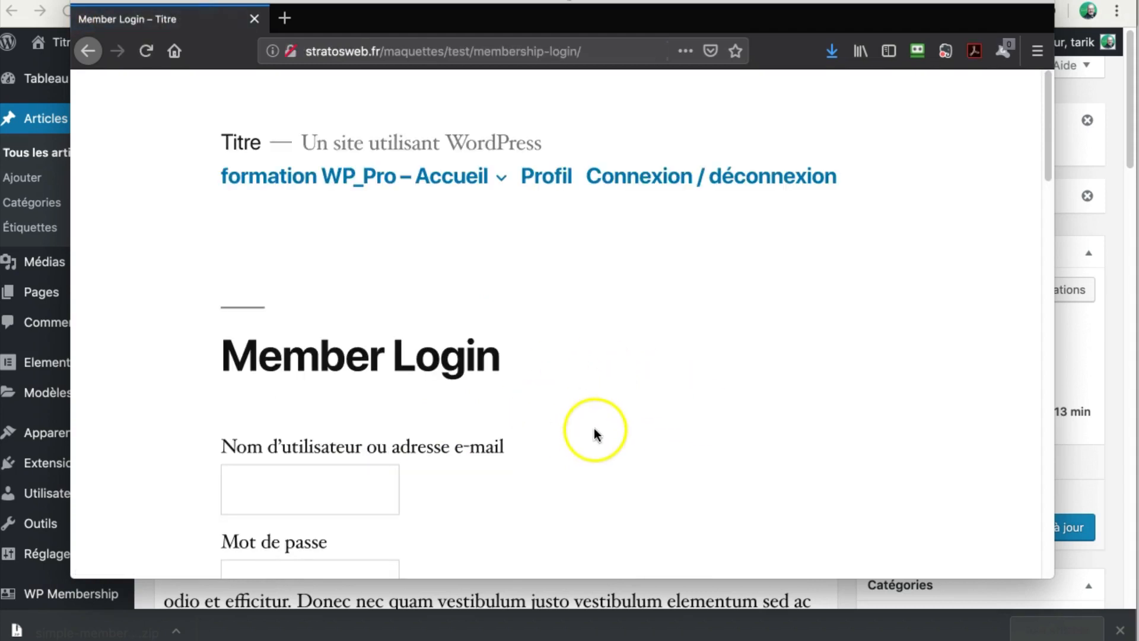
{"action": "scroll", "coordinate": [597, 431], "scroll_direction": "down", "scroll_amount": 4}
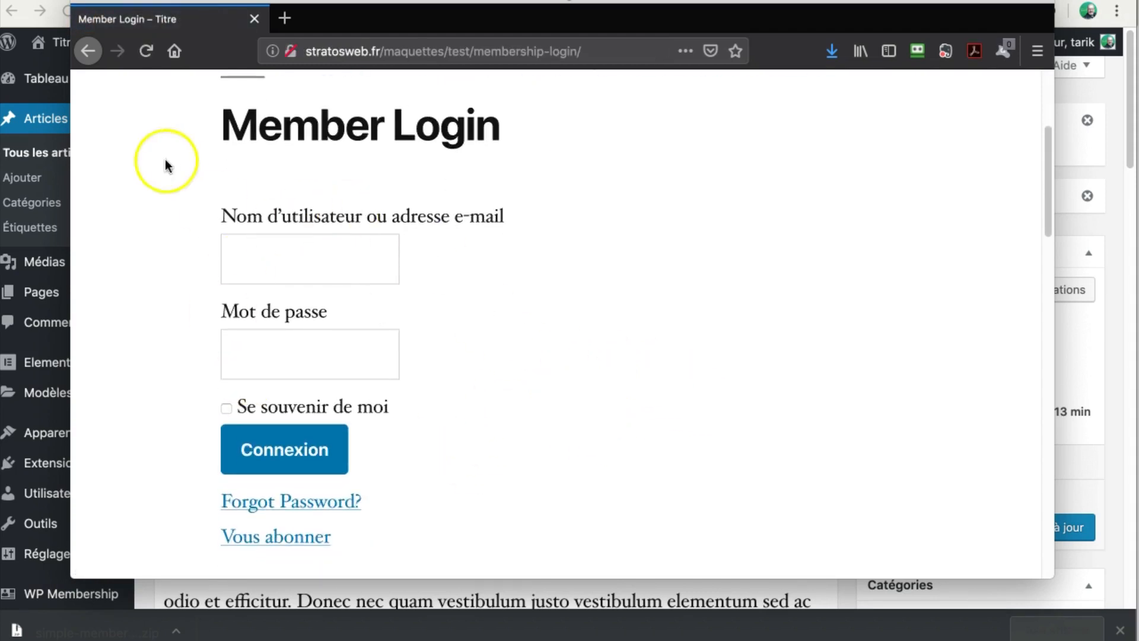
{"action": "left_click", "coordinate": [93, 59]}
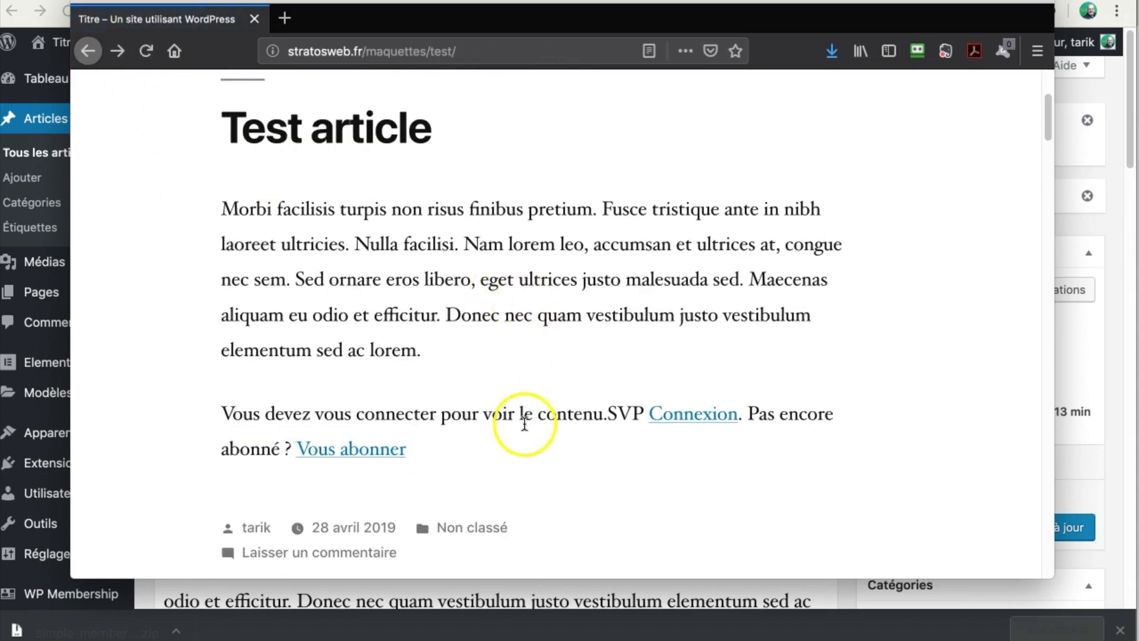
Open the Join Us page through Test article's "Vous abonner" link and examine its content
{"action": "left_click", "coordinate": [361, 454]}
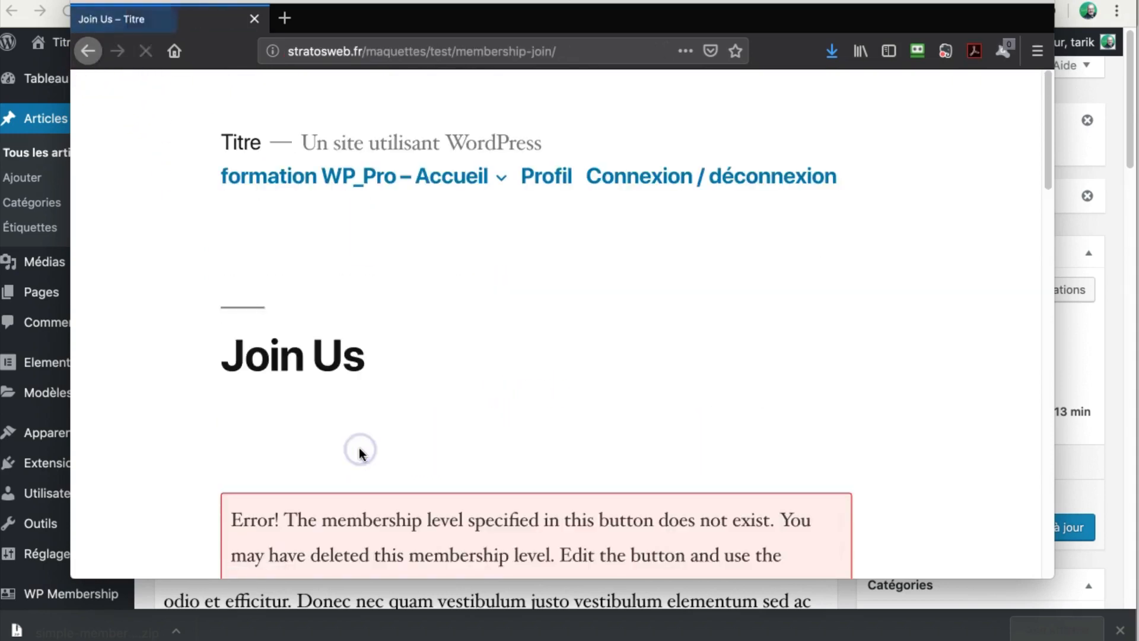
{"action": "scroll", "coordinate": [205, 428], "scroll_direction": "down", "scroll_amount": 5}
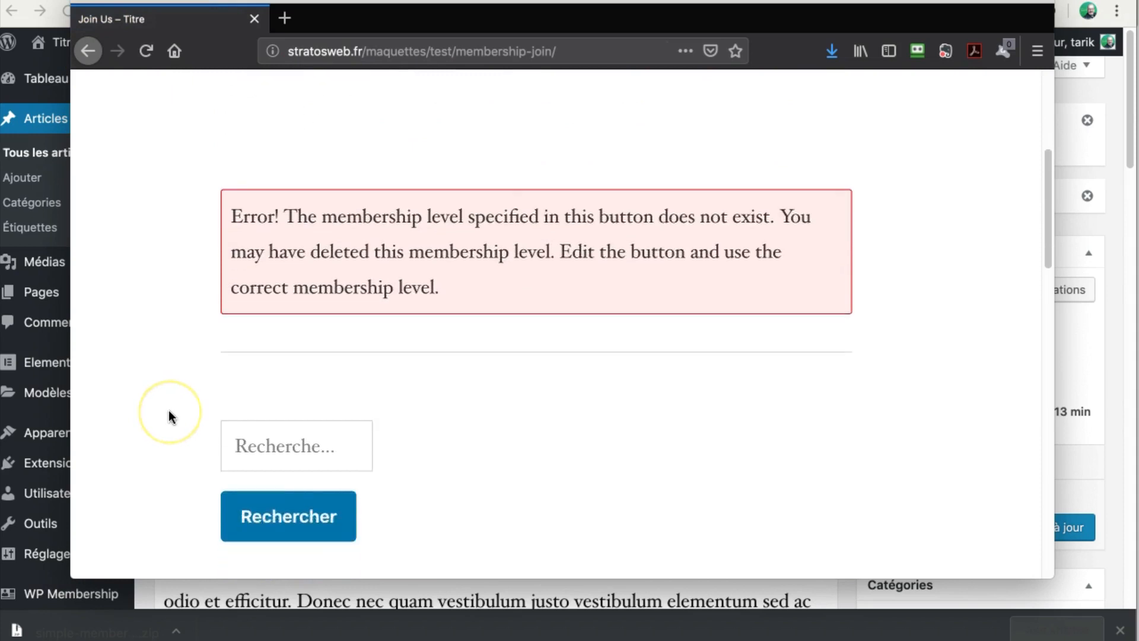
{"action": "scroll", "coordinate": [242, 414], "scroll_direction": "up", "scroll_amount": 2}
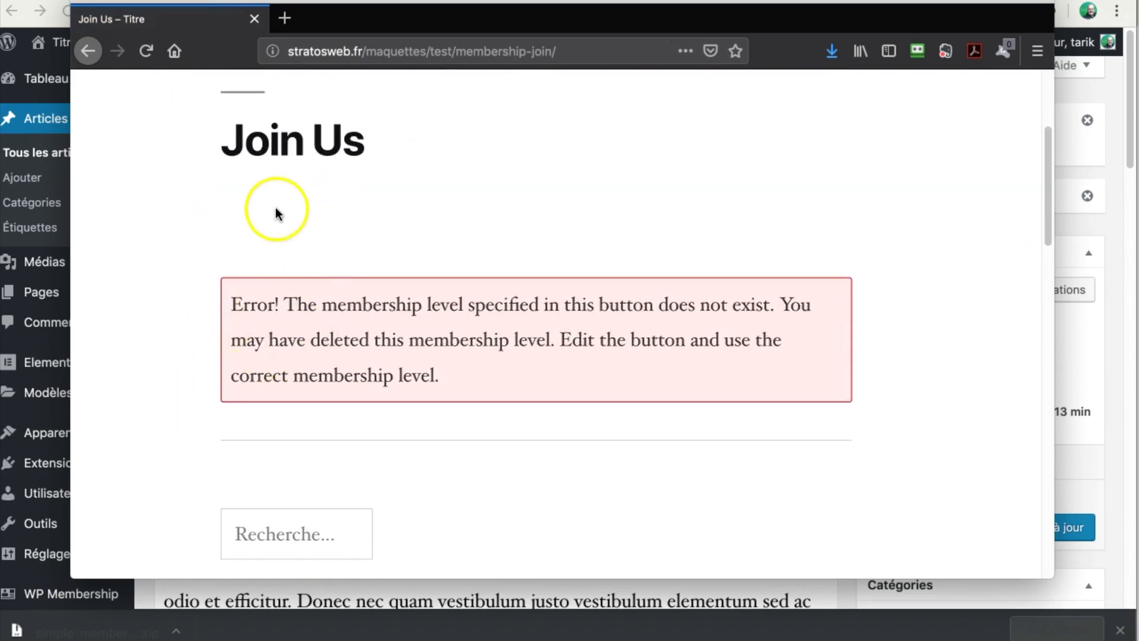
{"action": "scroll", "coordinate": [321, 223], "scroll_direction": "up", "scroll_amount": 4}
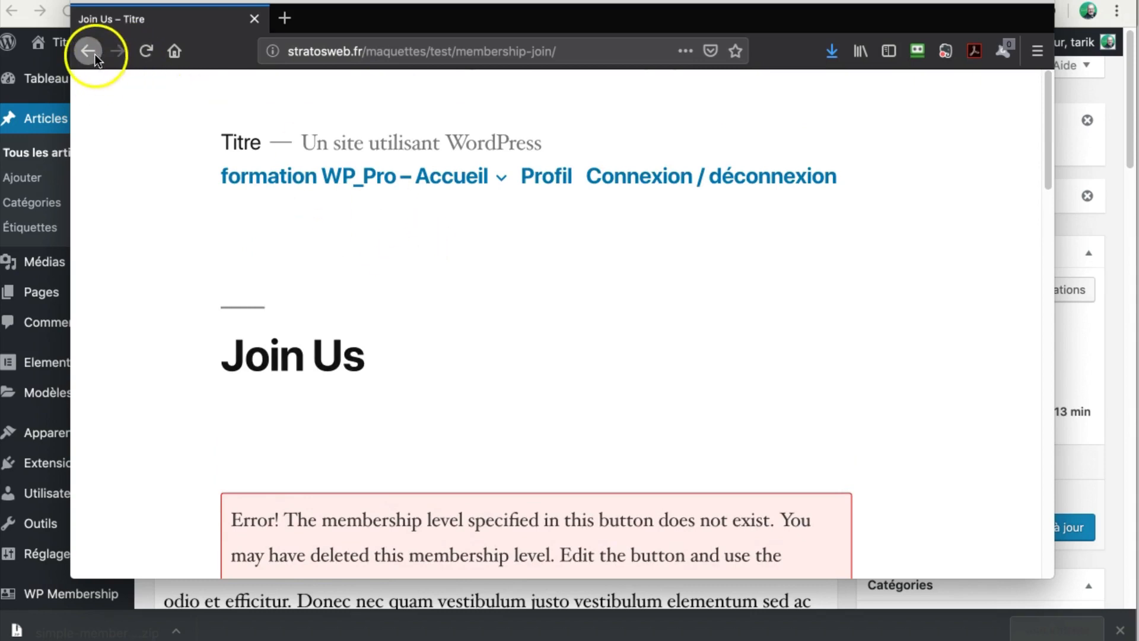
{"action": "scroll", "coordinate": [409, 331], "scroll_direction": "down", "scroll_amount": 1}
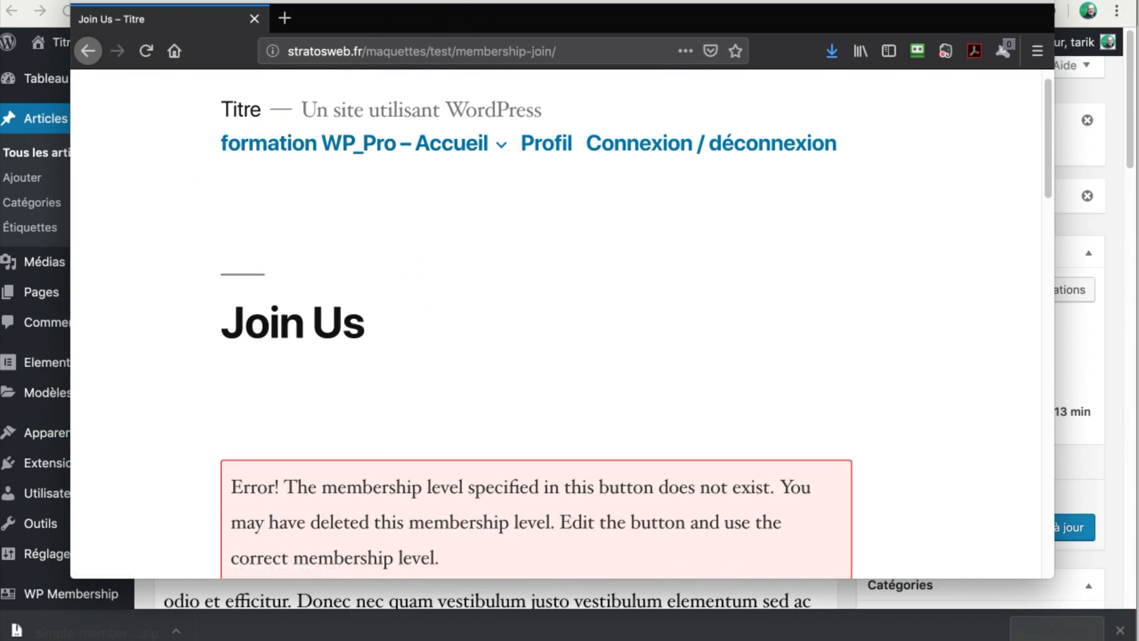
Switch back to Chrome, open the Simple WP Membership settings, and review the general options down to the default account status
{"action": "key", "text": "super+Tab"}
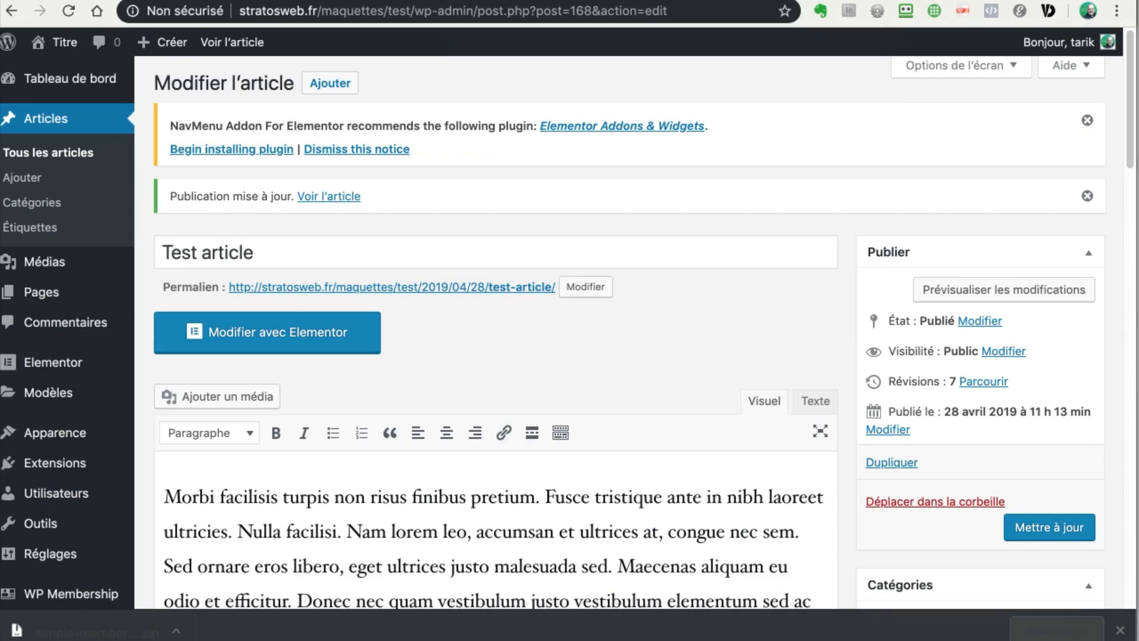
{"action": "scroll", "coordinate": [80, 445], "scroll_direction": "down", "scroll_amount": 3}
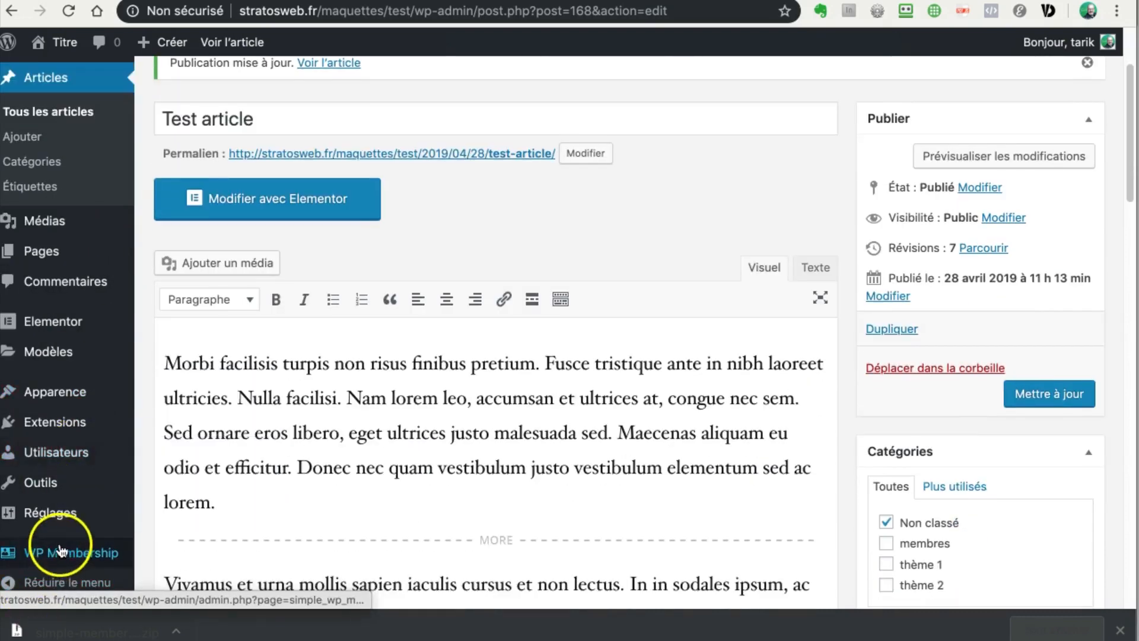
{"action": "left_click", "coordinate": [169, 504]}
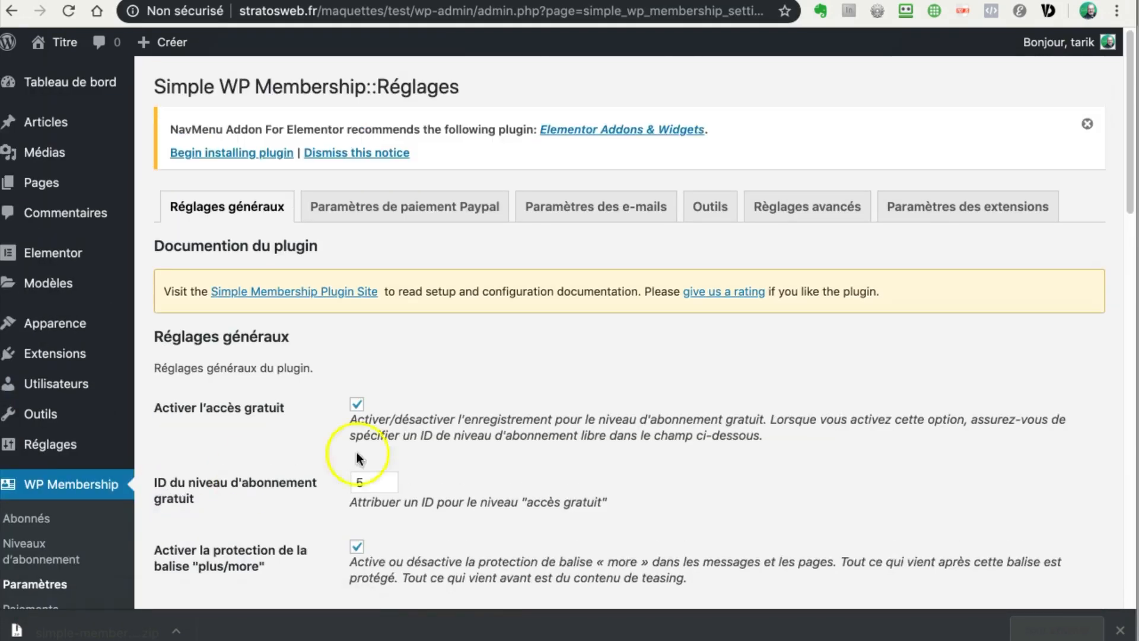
{"action": "scroll", "coordinate": [357, 453], "scroll_direction": "down", "scroll_amount": 5}
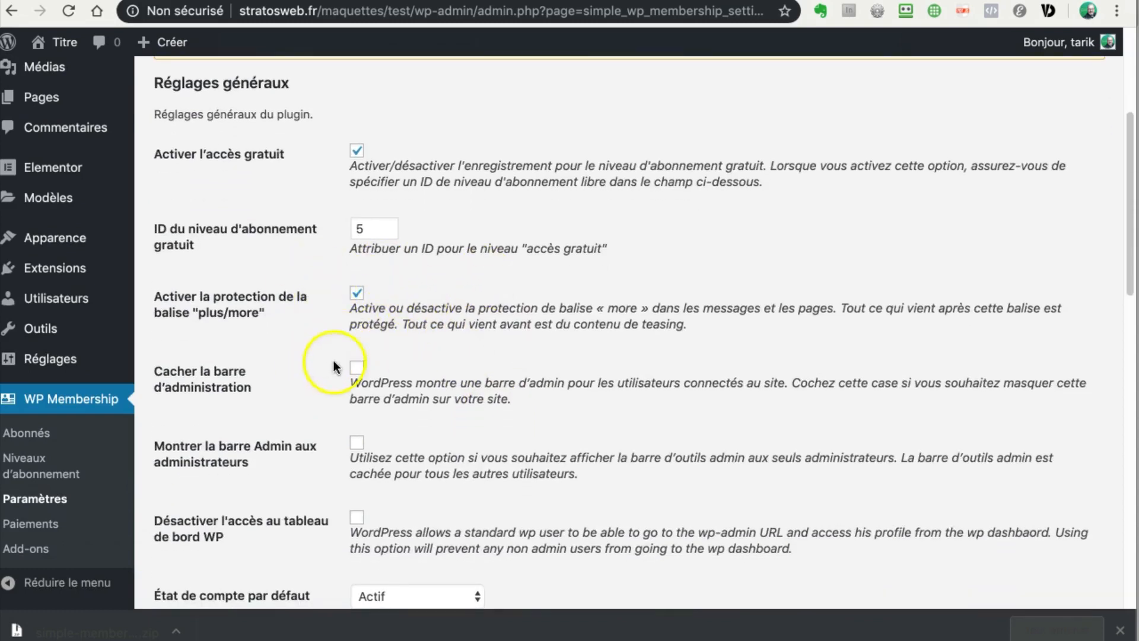
{"action": "scroll", "coordinate": [307, 368], "scroll_direction": "down", "scroll_amount": 2}
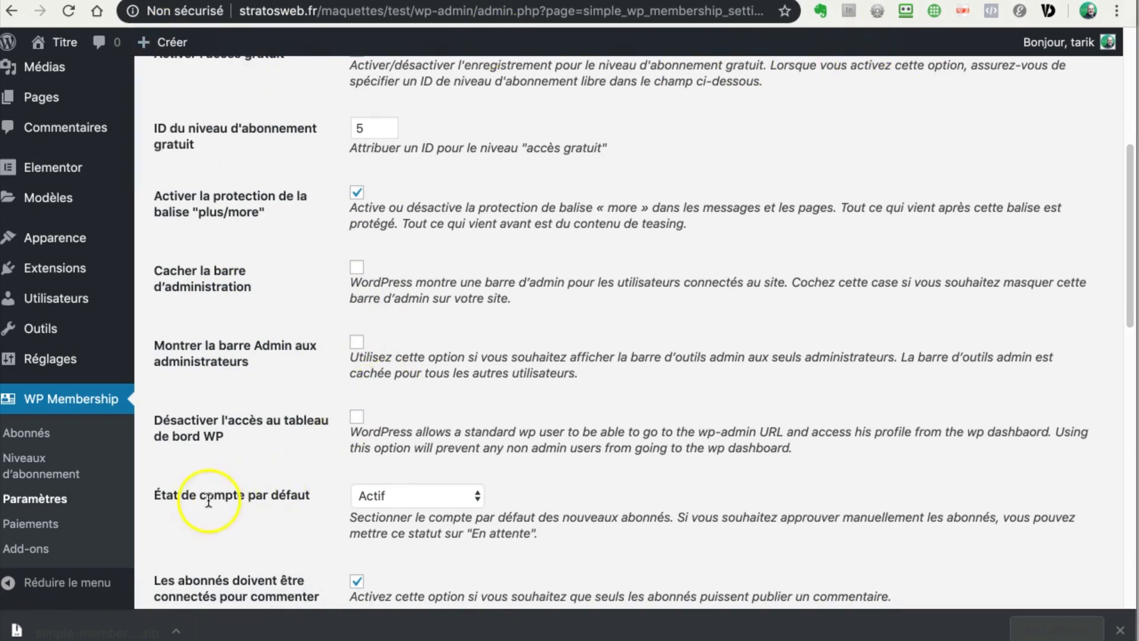
{"action": "scroll", "coordinate": [558, 500], "scroll_direction": "down", "scroll_amount": 5}
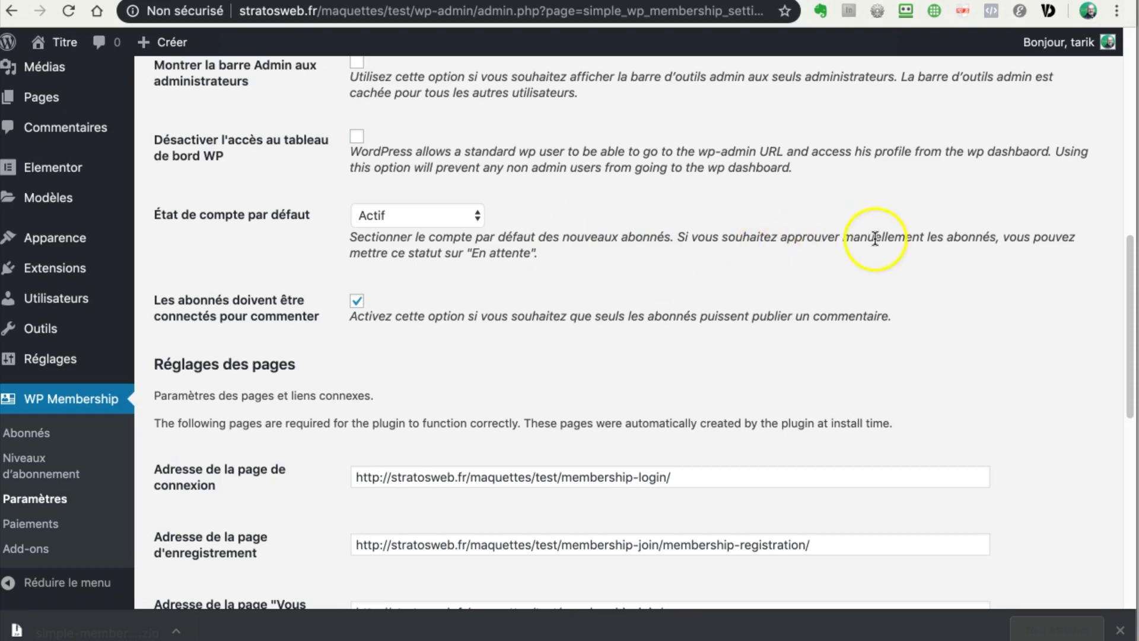
{"action": "left_click_drag", "start_coordinate": [875, 237], "coordinate": [968, 237]}
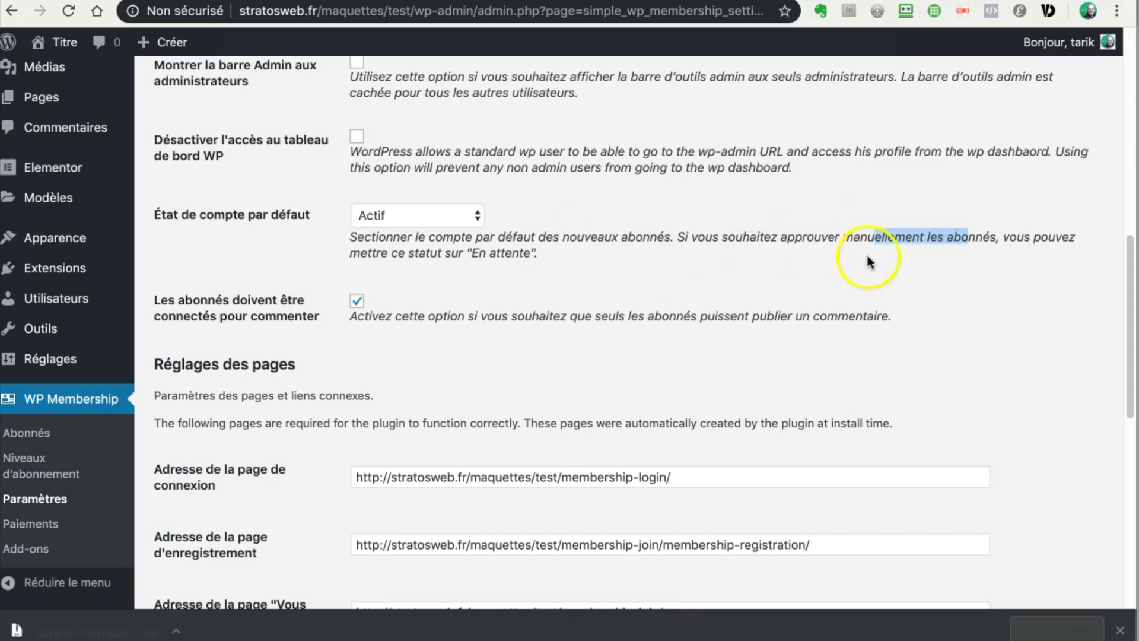
Try "En attente" as the default account status for new members and restore it to "Actif"
{"action": "left_click", "coordinate": [452, 214]}
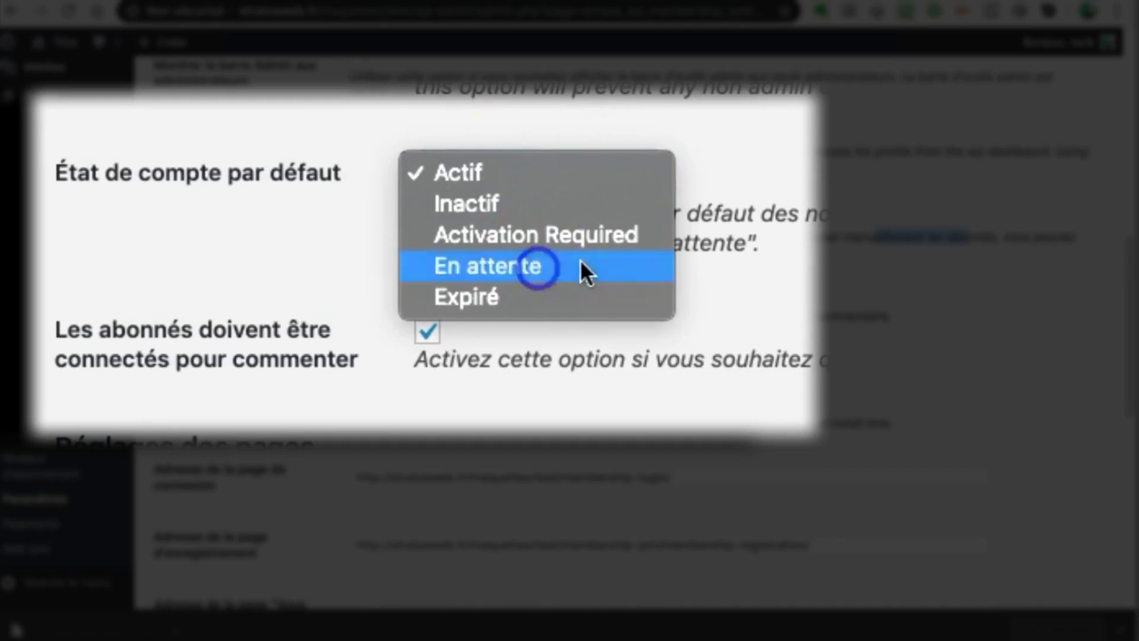
{"action": "left_click", "coordinate": [453, 265]}
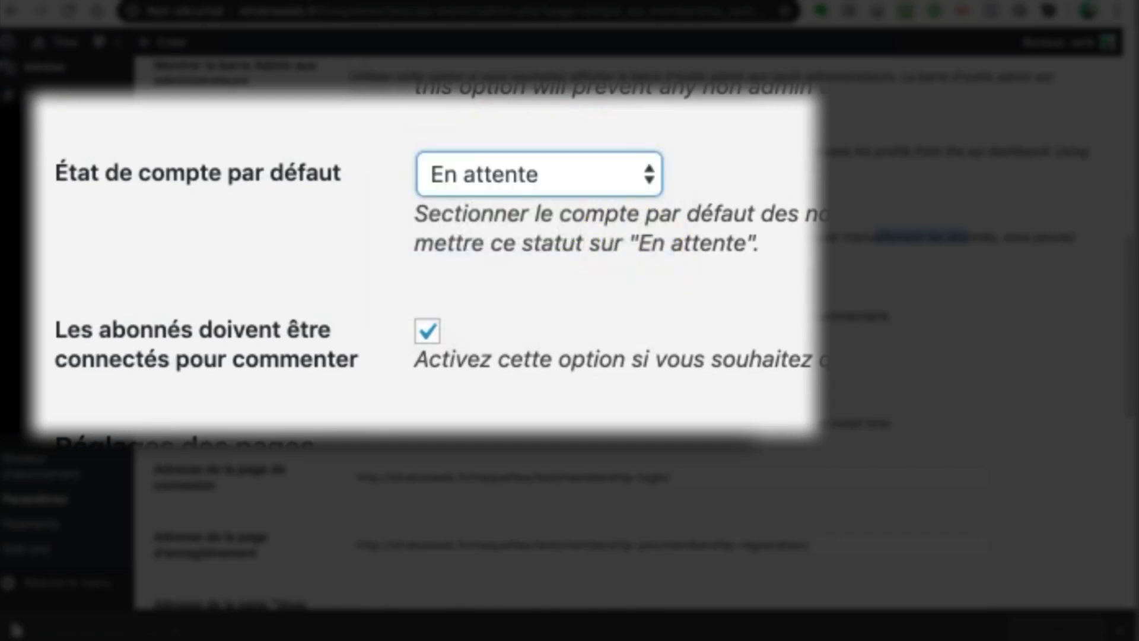
{"action": "left_click", "coordinate": [872, 252]}
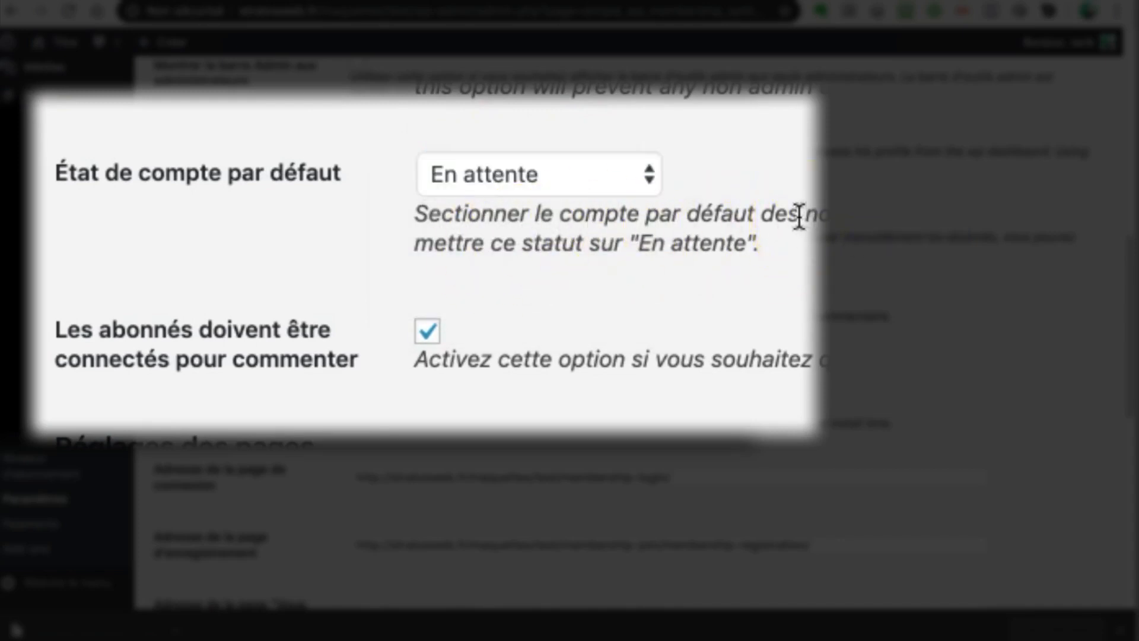
{"action": "left_click", "coordinate": [823, 212]}
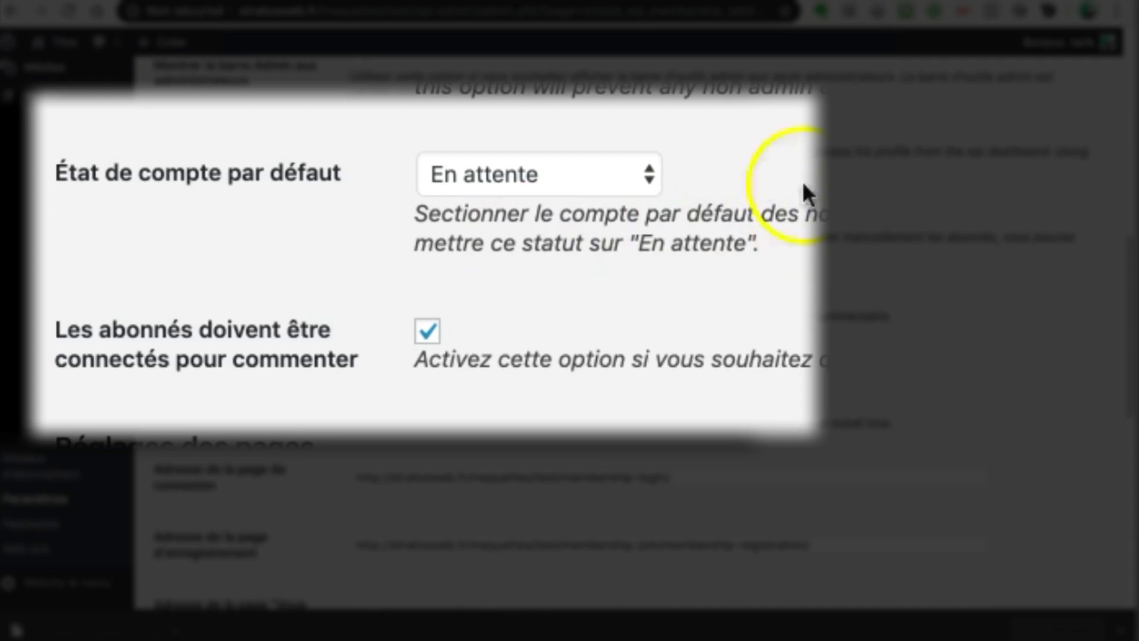
{"action": "left_click", "coordinate": [621, 170]}
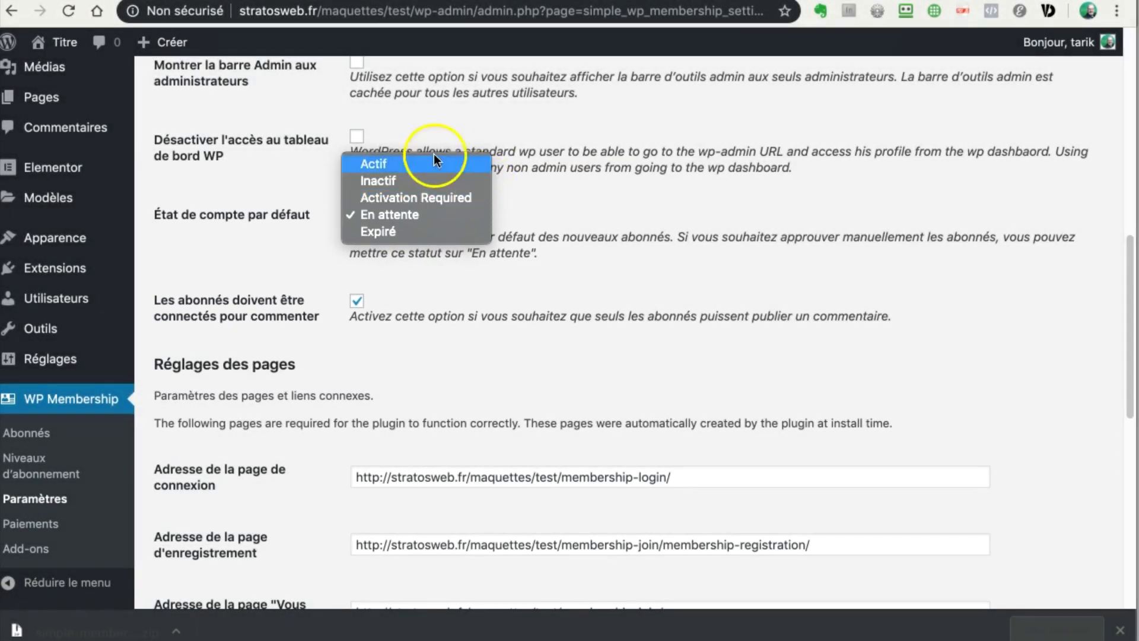
{"action": "left_click", "coordinate": [478, 167]}
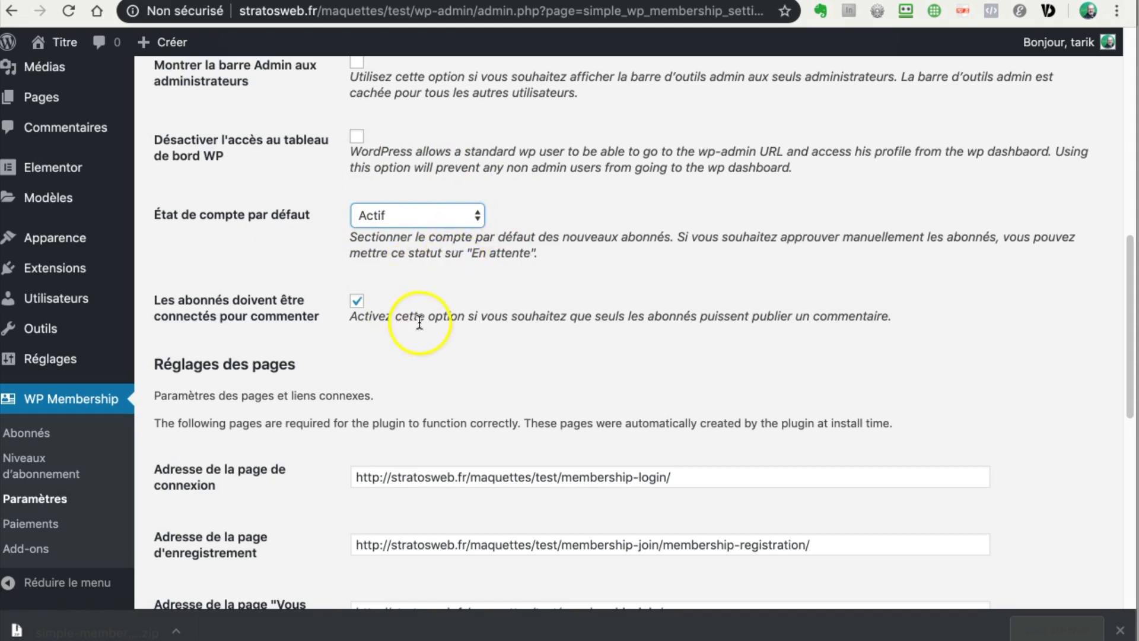
Examine the login, registration, and "Vous abonner" page addresses in the plugin's page settings
{"action": "scroll", "coordinate": [356, 279], "scroll_direction": "down", "scroll_amount": 3}
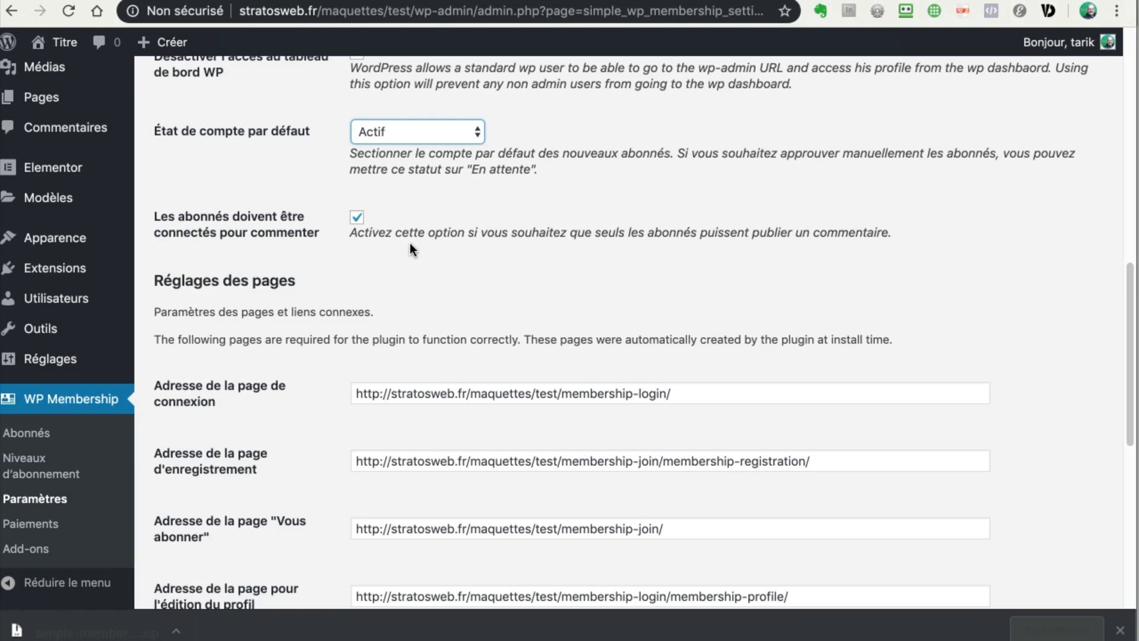
{"action": "scroll", "coordinate": [328, 243], "scroll_direction": "down", "scroll_amount": 5}
{"action": "scroll", "coordinate": [329, 318], "scroll_direction": "down", "scroll_amount": 1}
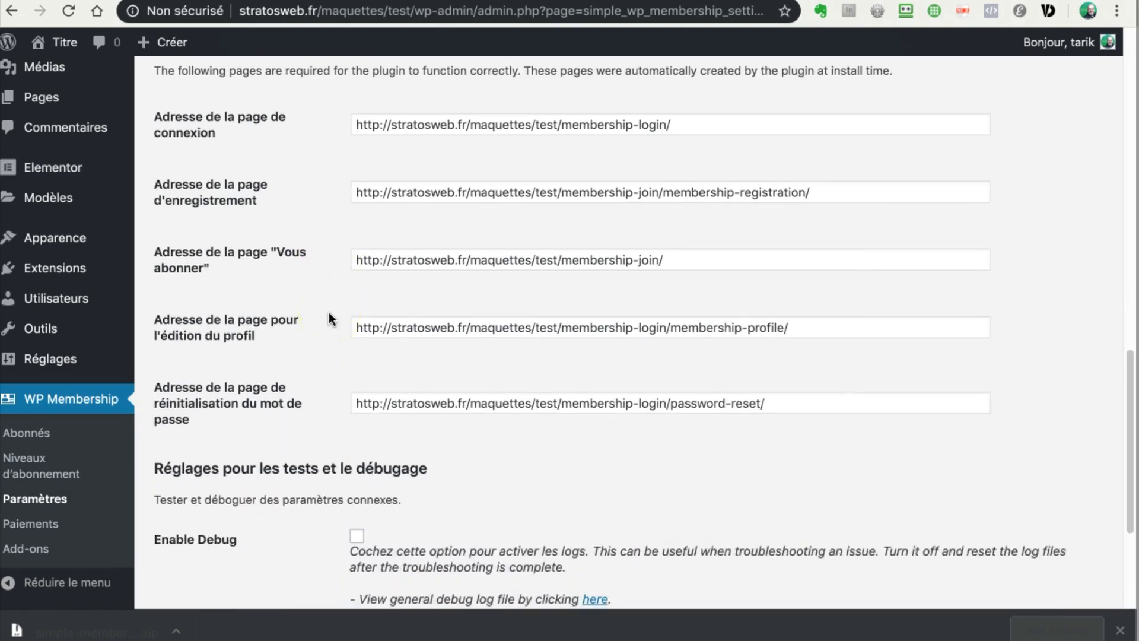
{"action": "scroll", "coordinate": [330, 318], "scroll_direction": "up", "scroll_amount": 1}
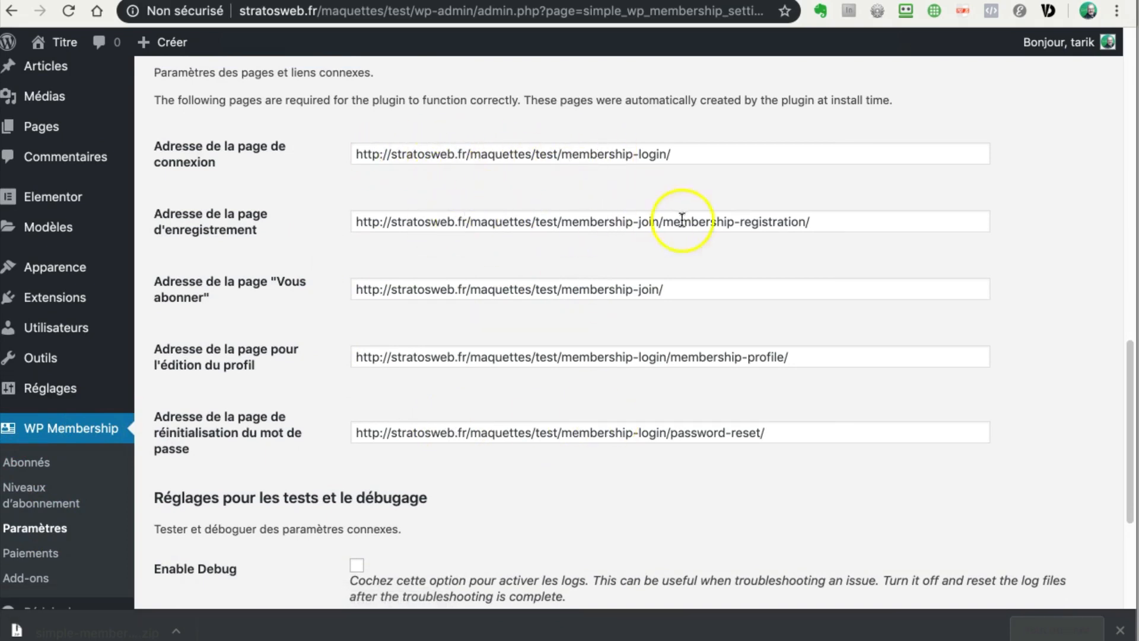
{"action": "left_click_drag", "start_coordinate": [562, 153], "coordinate": [350, 153]}
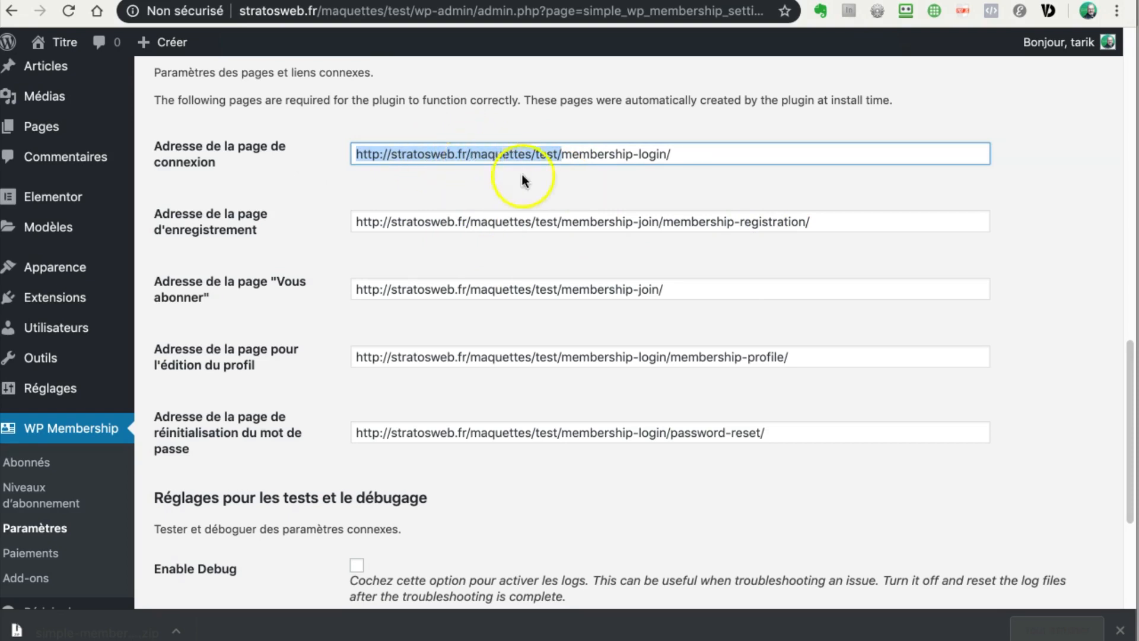
{"action": "left_click_drag", "start_coordinate": [562, 154], "coordinate": [679, 154]}
{"action": "left_click", "coordinate": [563, 155]}
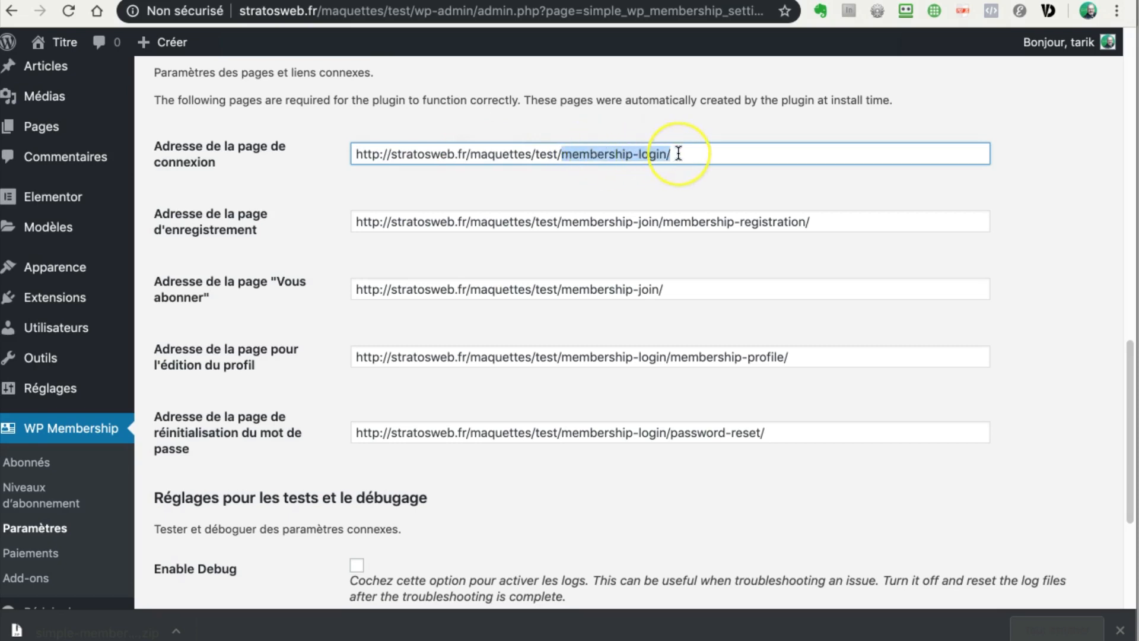
{"action": "left_click", "coordinate": [635, 223]}
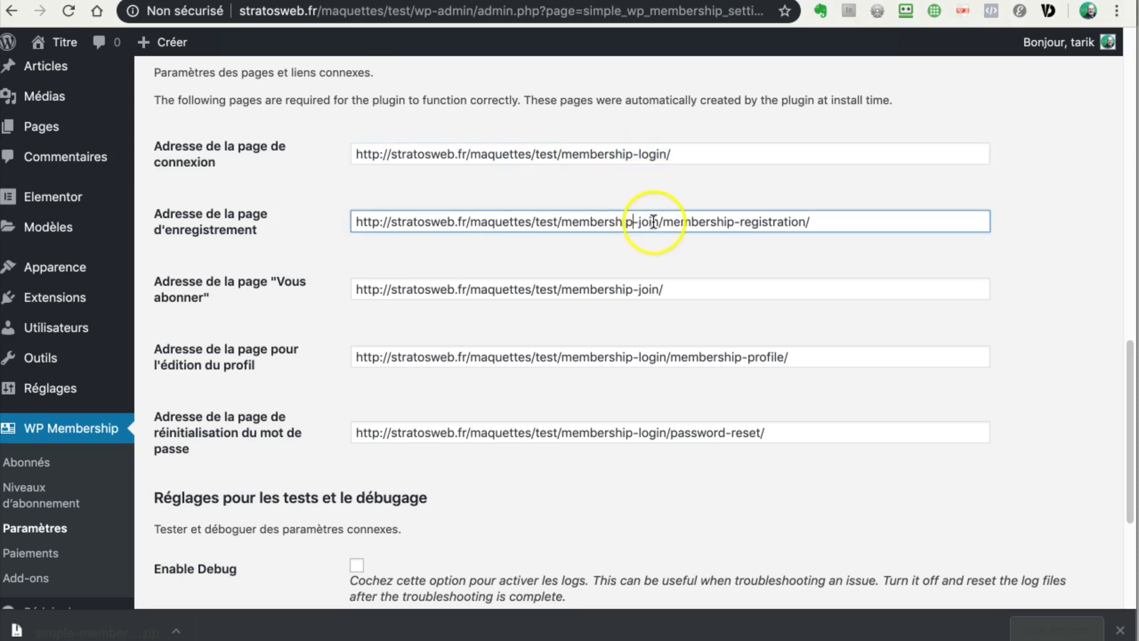
{"action": "left_click_drag", "start_coordinate": [663, 222], "coordinate": [563, 223]}
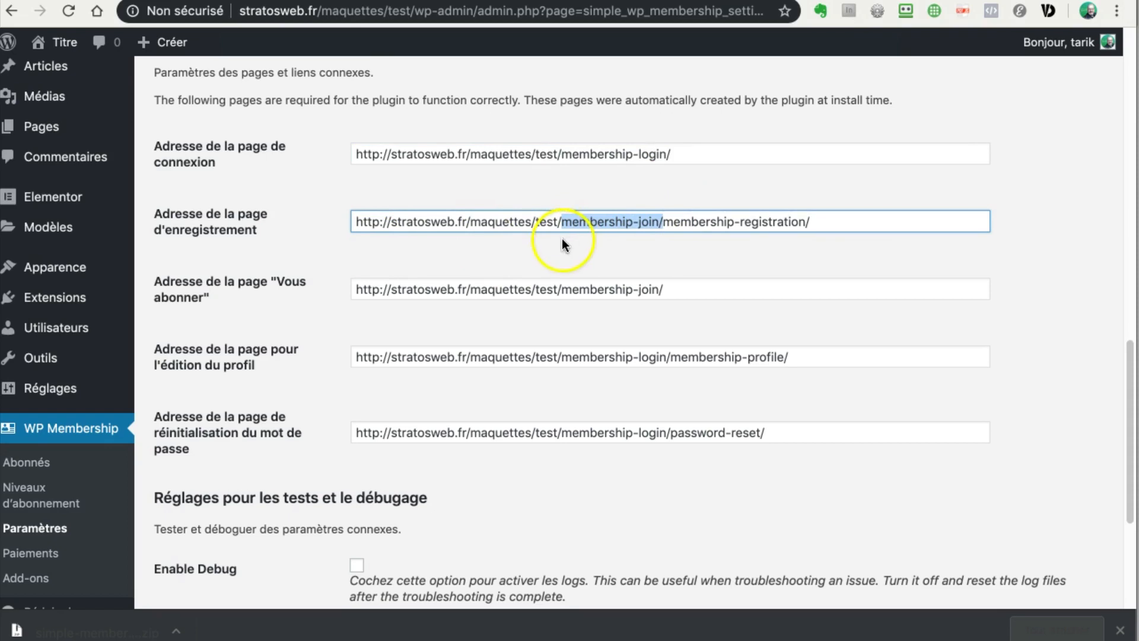
{"action": "left_click", "coordinate": [594, 292]}
{"action": "left_click_drag", "start_coordinate": [665, 289], "coordinate": [562, 291]}
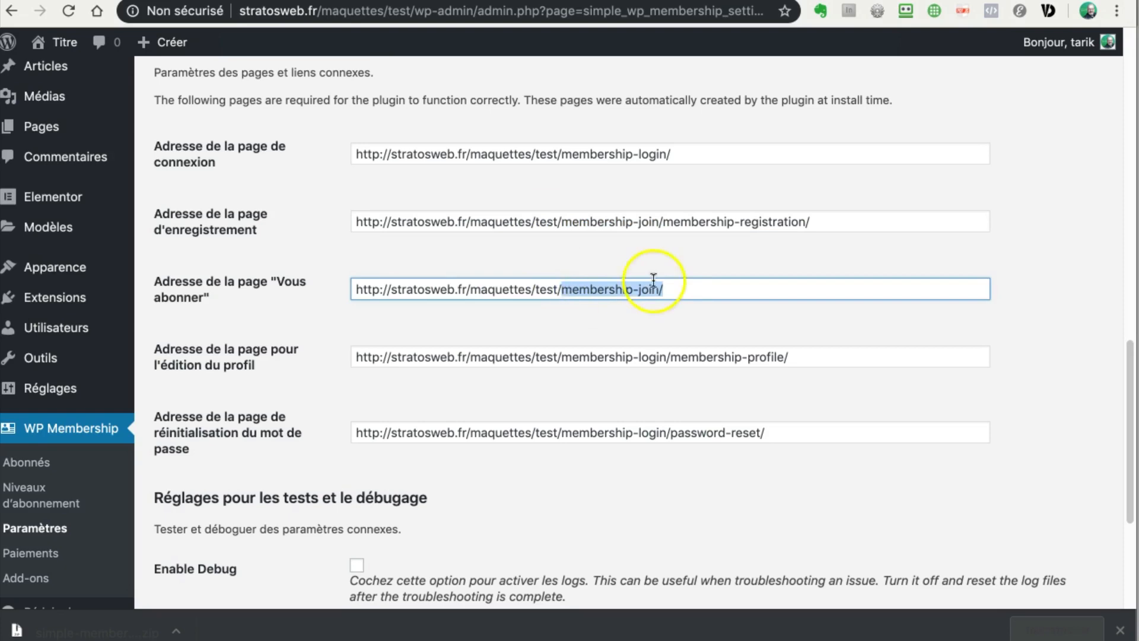
{"action": "left_click_drag", "start_coordinate": [810, 221], "coordinate": [657, 219]}
{"action": "left_click_drag", "start_coordinate": [666, 291], "coordinate": [571, 288]}
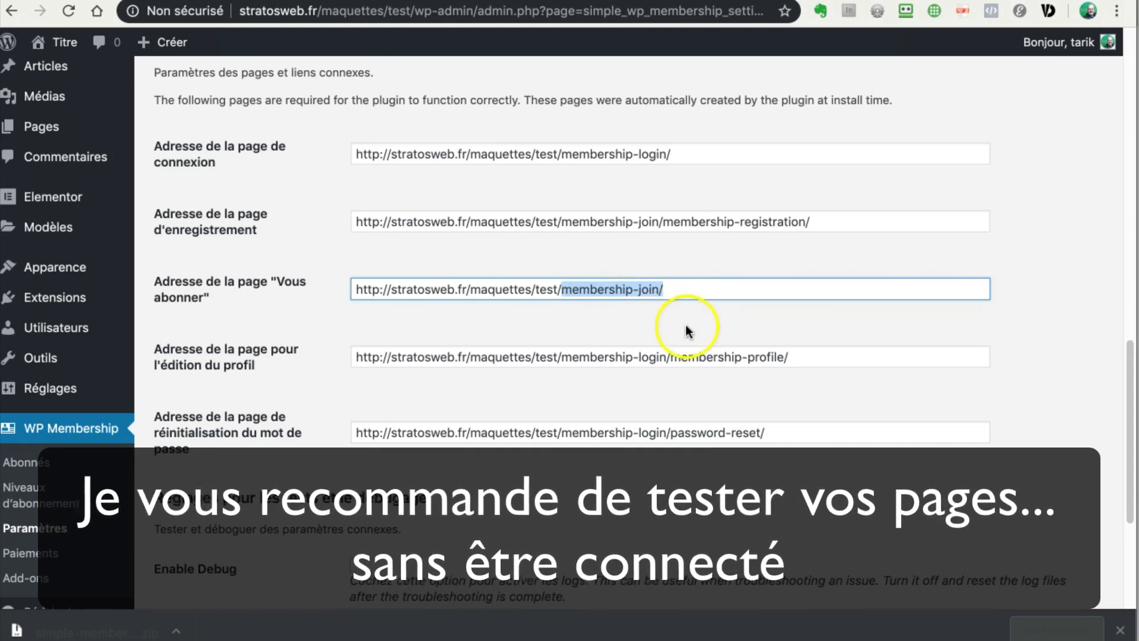
Check the profile editing and password reset page addresses, and save the general settings
{"action": "scroll", "coordinate": [689, 332], "scroll_direction": "down", "scroll_amount": 5}
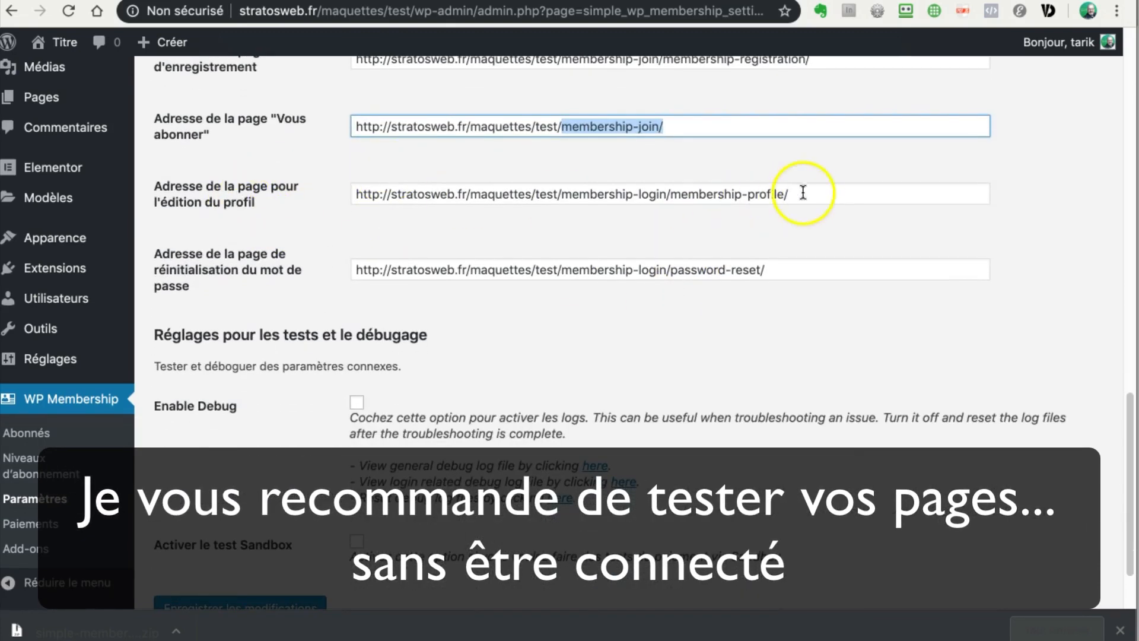
{"action": "left_click_drag", "start_coordinate": [784, 194], "coordinate": [561, 193]}
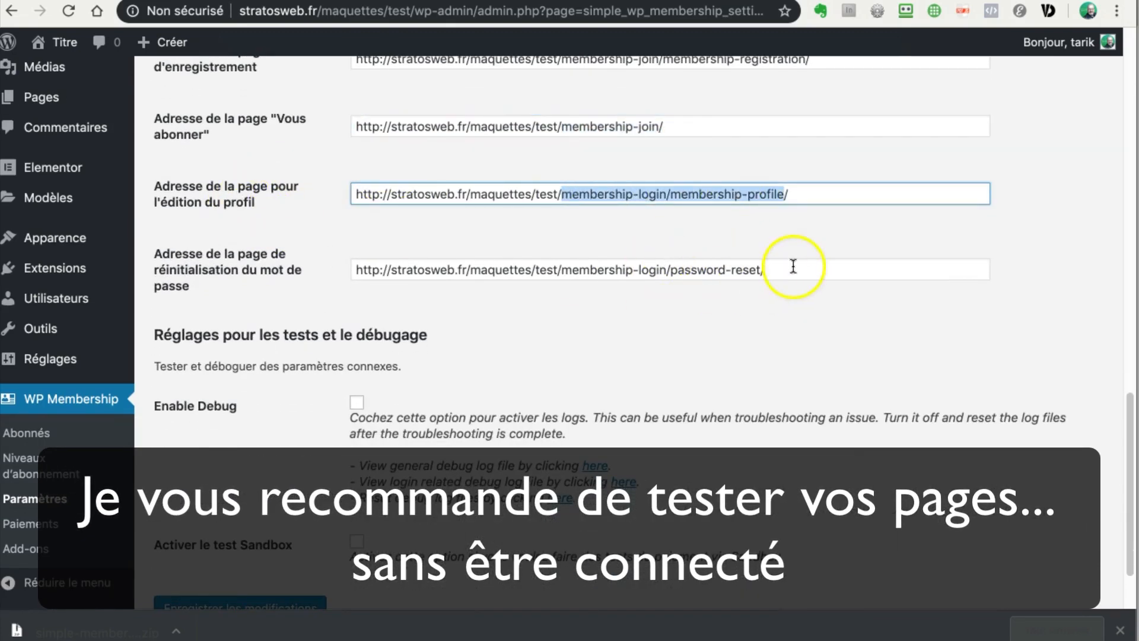
{"action": "left_click_drag", "start_coordinate": [771, 273], "coordinate": [673, 274]}
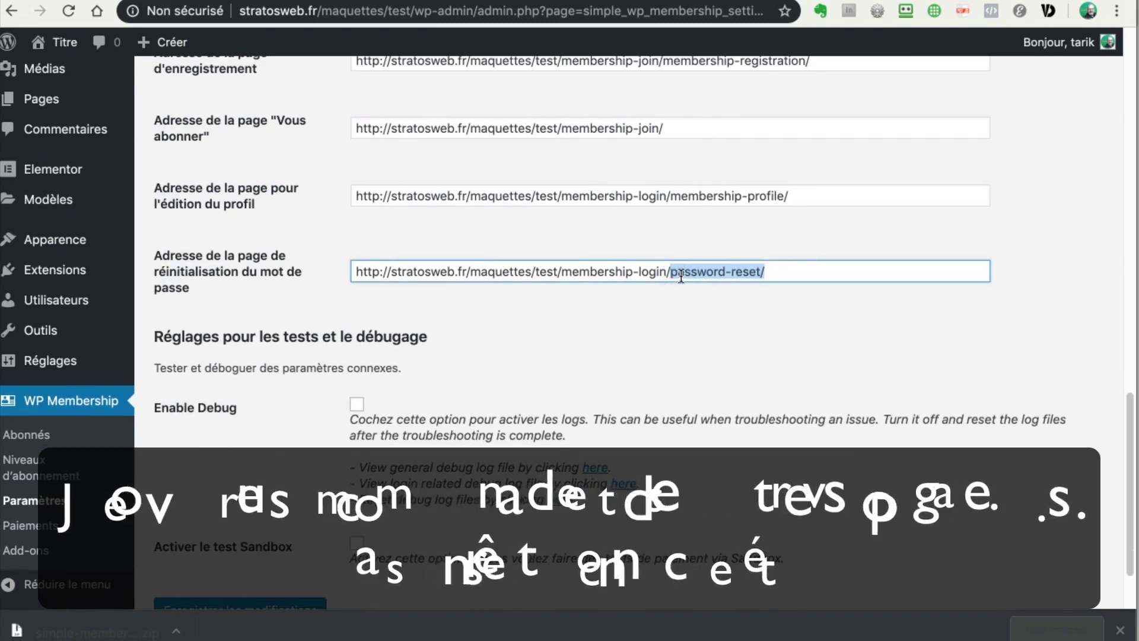
{"action": "left_click", "coordinate": [606, 331]}
{"action": "scroll", "coordinate": [585, 338], "scroll_direction": "down", "scroll_amount": 3}
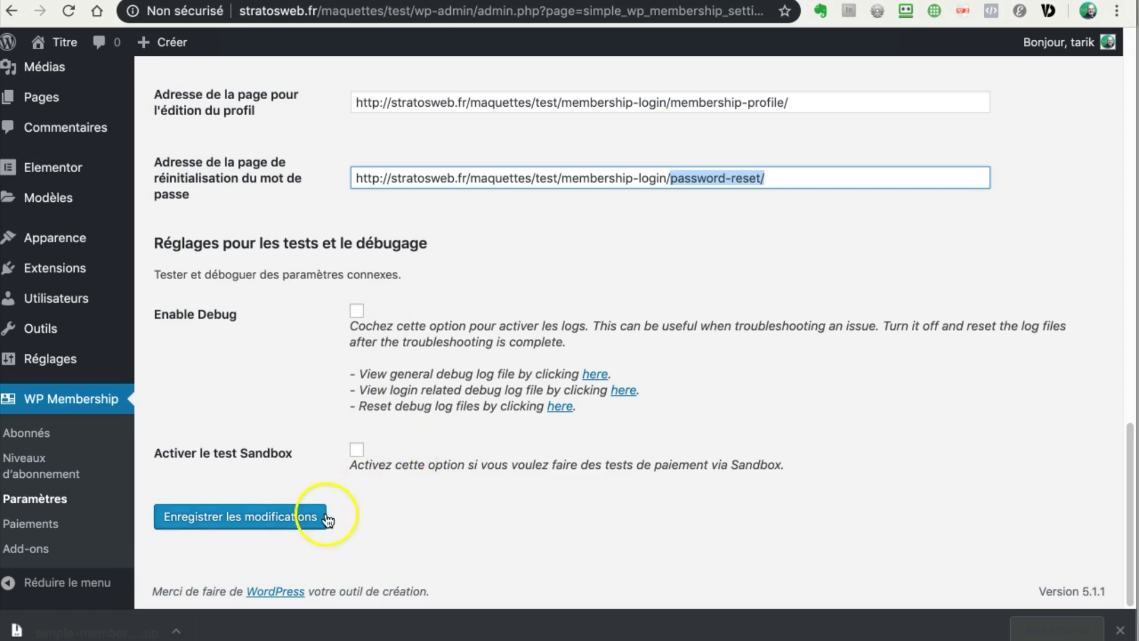
{"action": "left_click", "coordinate": [304, 516]}
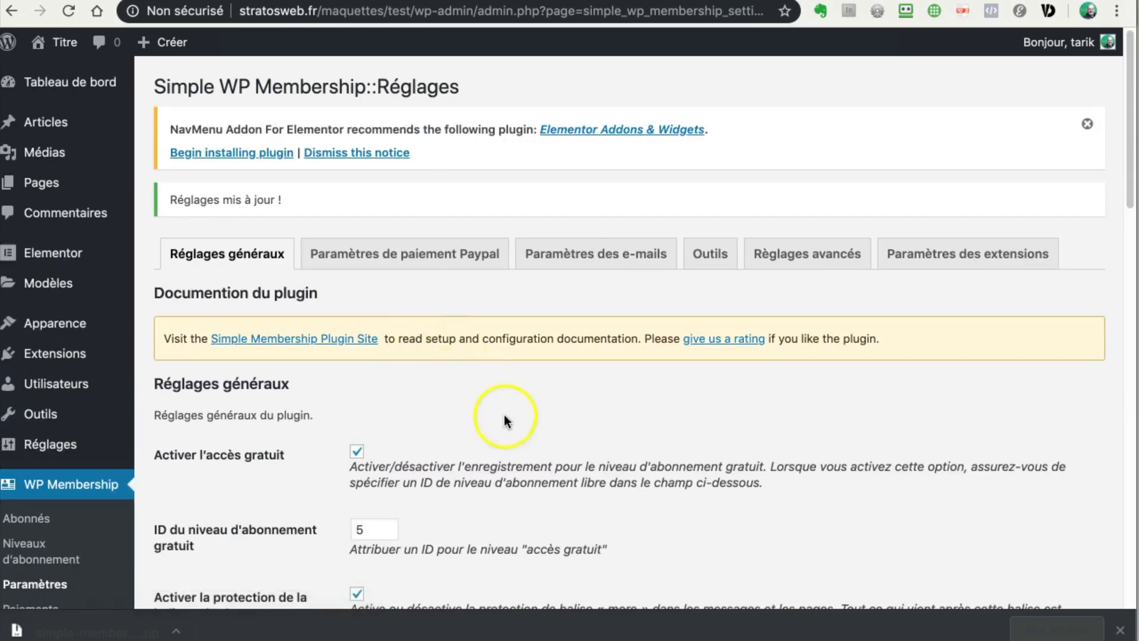
Review the list of membership levels and return to the plugin's general settings
{"action": "scroll", "coordinate": [539, 438], "scroll_direction": "down", "scroll_amount": 5}
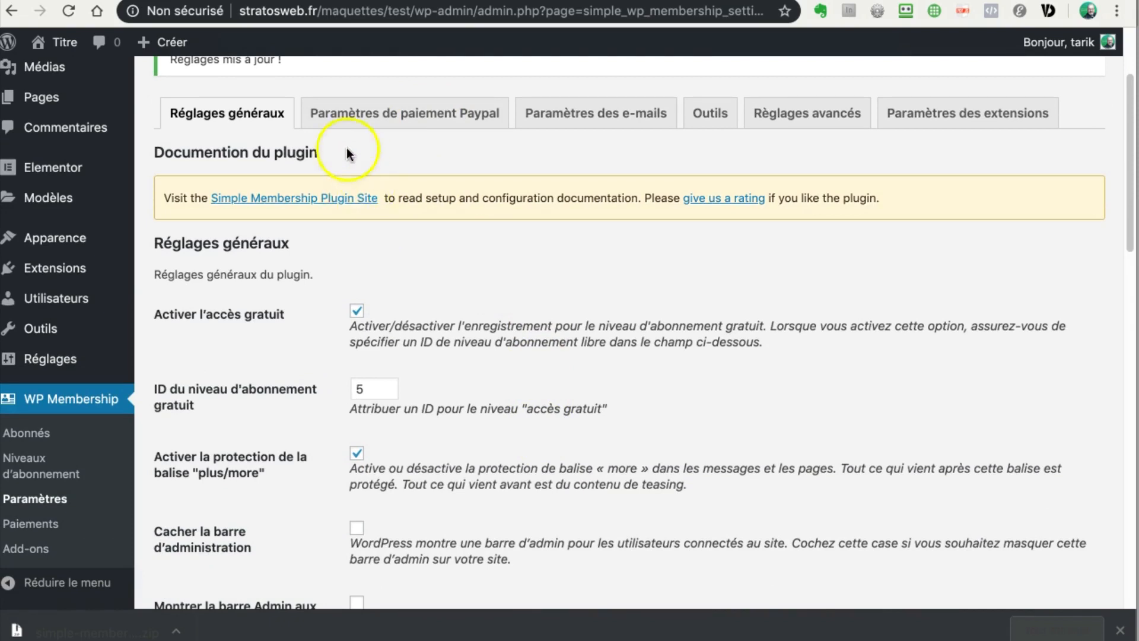
{"action": "left_click", "coordinate": [30, 469]}
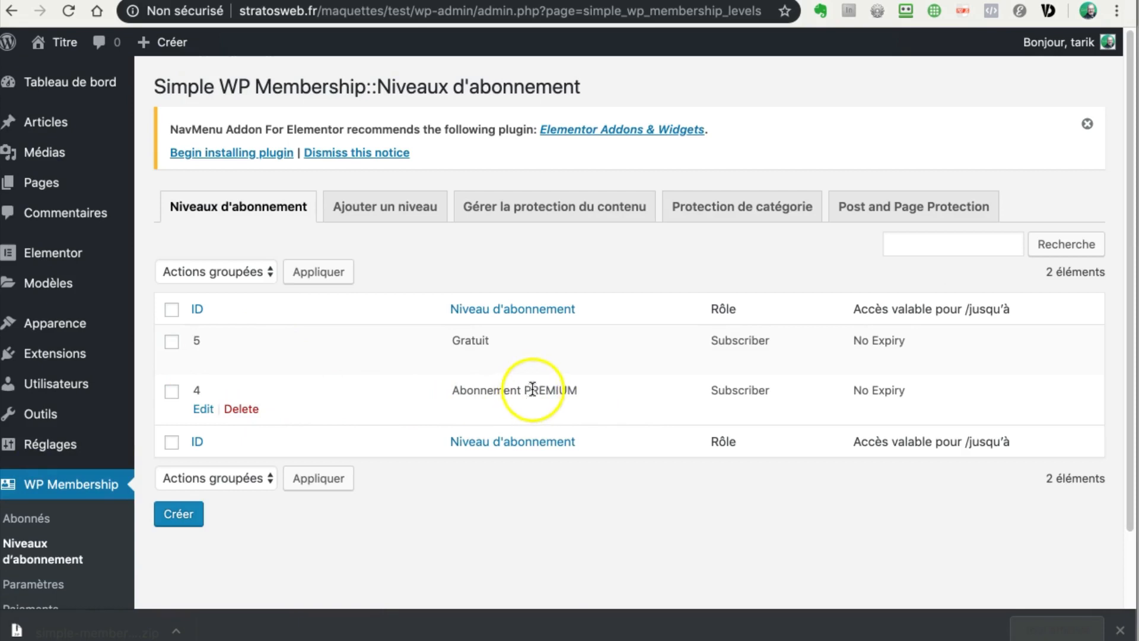
{"action": "left_click", "coordinate": [45, 585]}
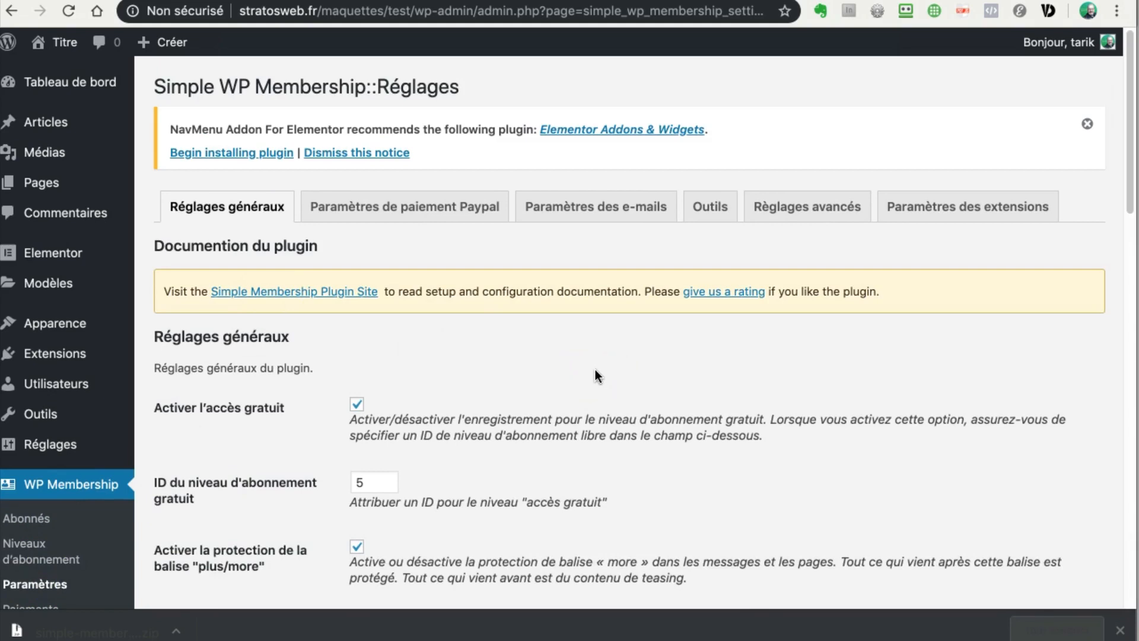
Inspect the PayPal payment settings, and examine the sender name and address in the e-mail settings
{"action": "left_click", "coordinate": [380, 215]}
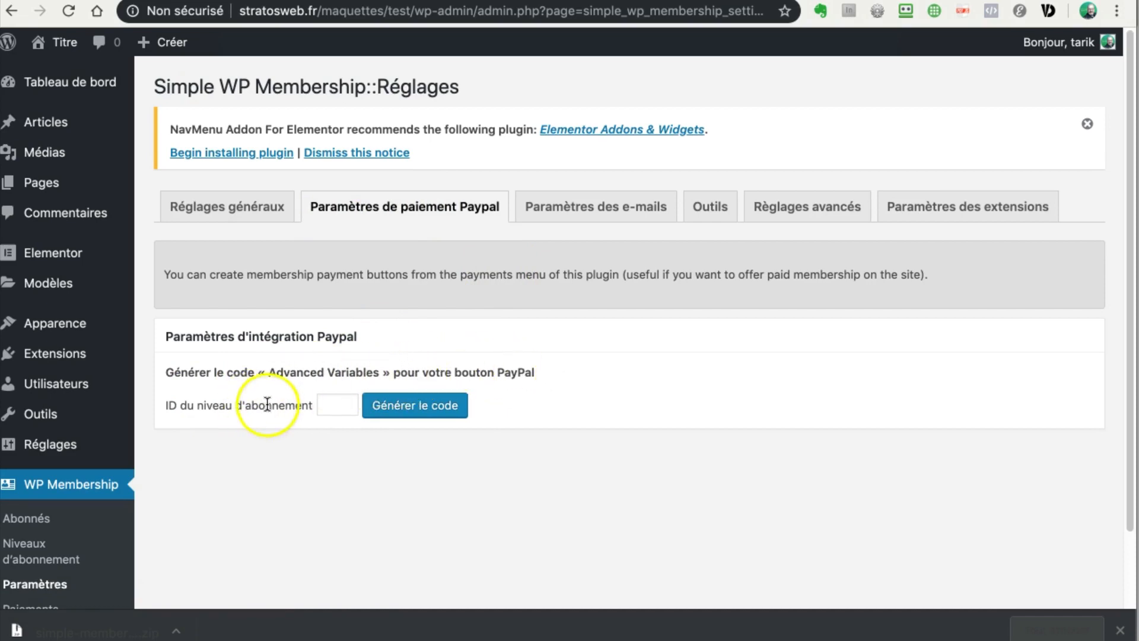
{"action": "scroll", "coordinate": [53, 427], "scroll_direction": "down", "scroll_amount": 3}
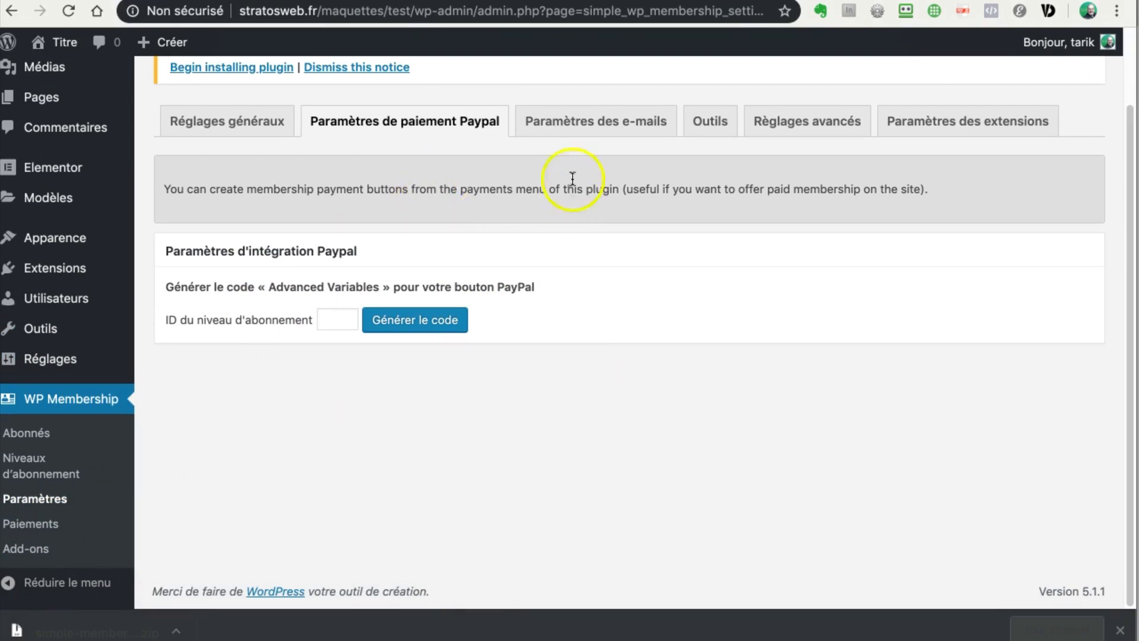
{"action": "left_click", "coordinate": [585, 122]}
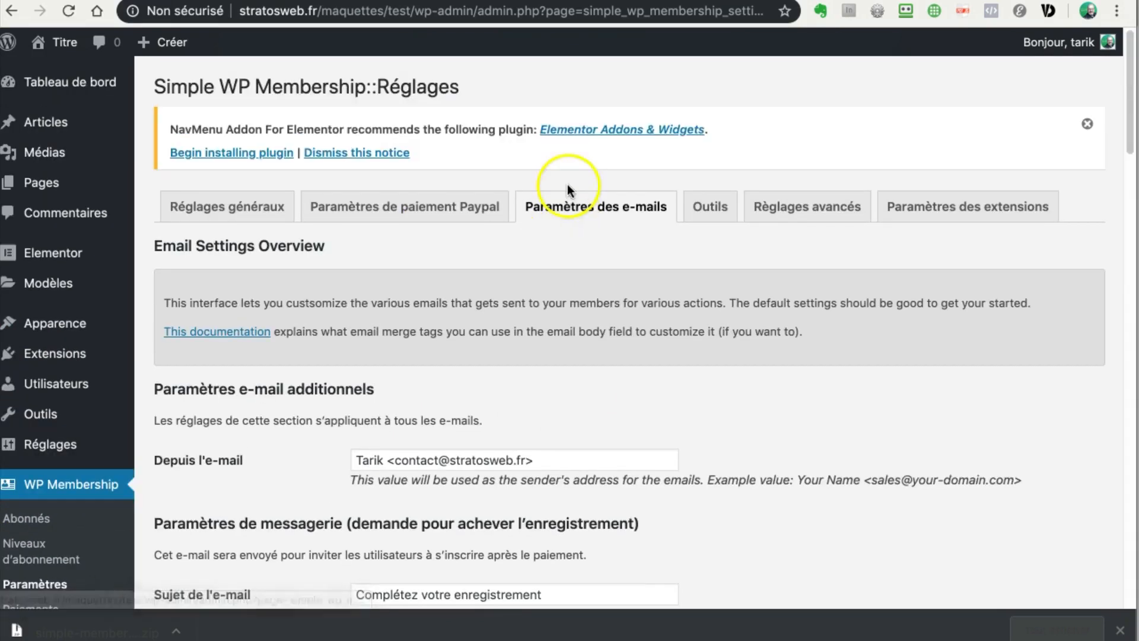
{"action": "scroll", "coordinate": [549, 302], "scroll_direction": "down", "scroll_amount": 3}
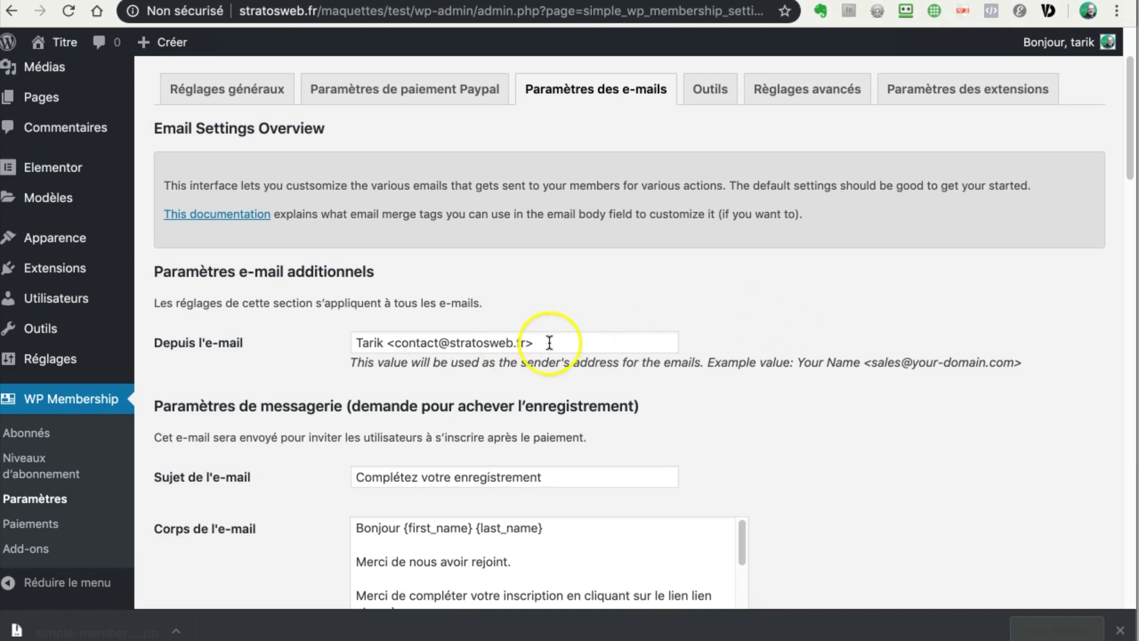
{"action": "left_click", "coordinate": [534, 343]}
{"action": "left_click", "coordinate": [369, 343]}
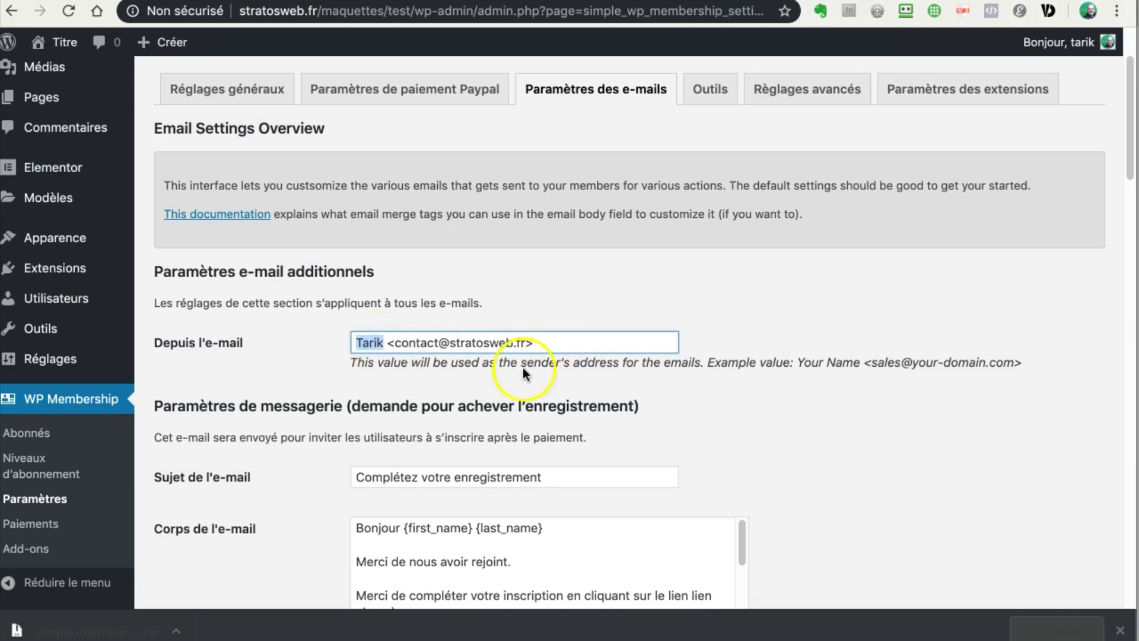
Examine the sender address, then enlarge and read the body of the e-mail asking members to complete their registration
{"action": "left_click_drag", "start_coordinate": [524, 343], "coordinate": [396, 347]}
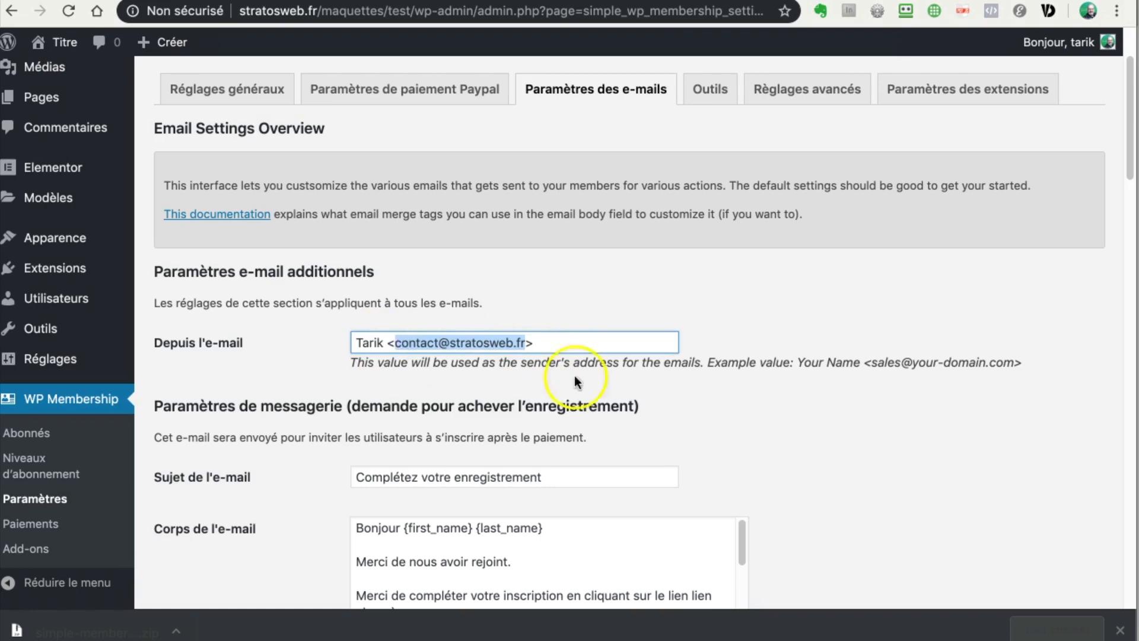
{"action": "scroll", "coordinate": [873, 436], "scroll_direction": "down", "scroll_amount": 5}
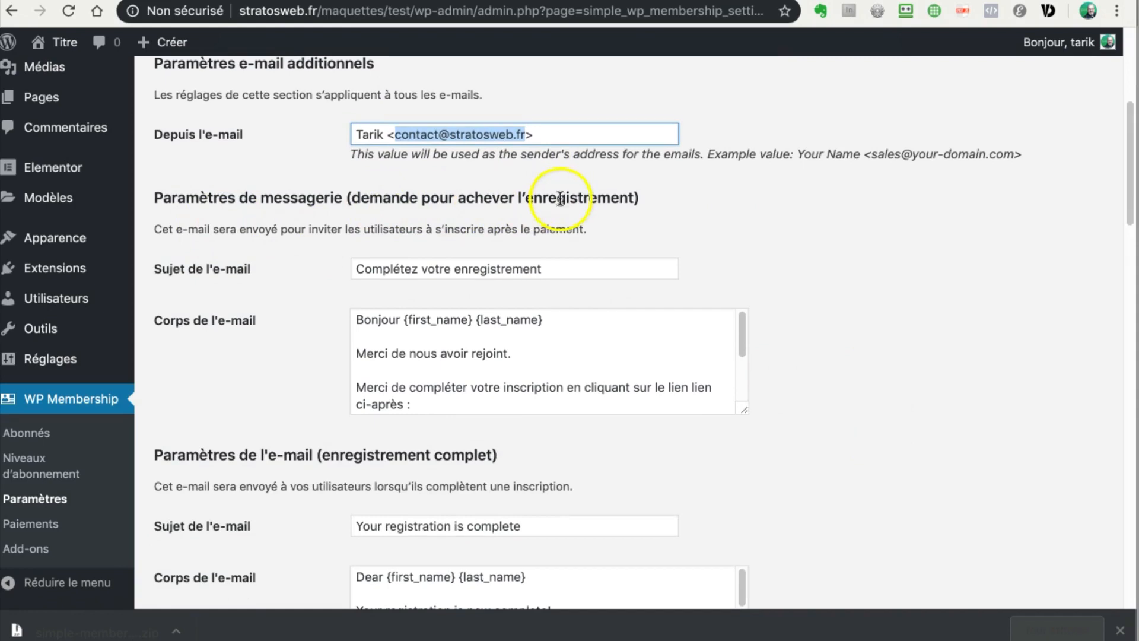
{"action": "scroll", "coordinate": [563, 199], "scroll_direction": "down", "scroll_amount": 1}
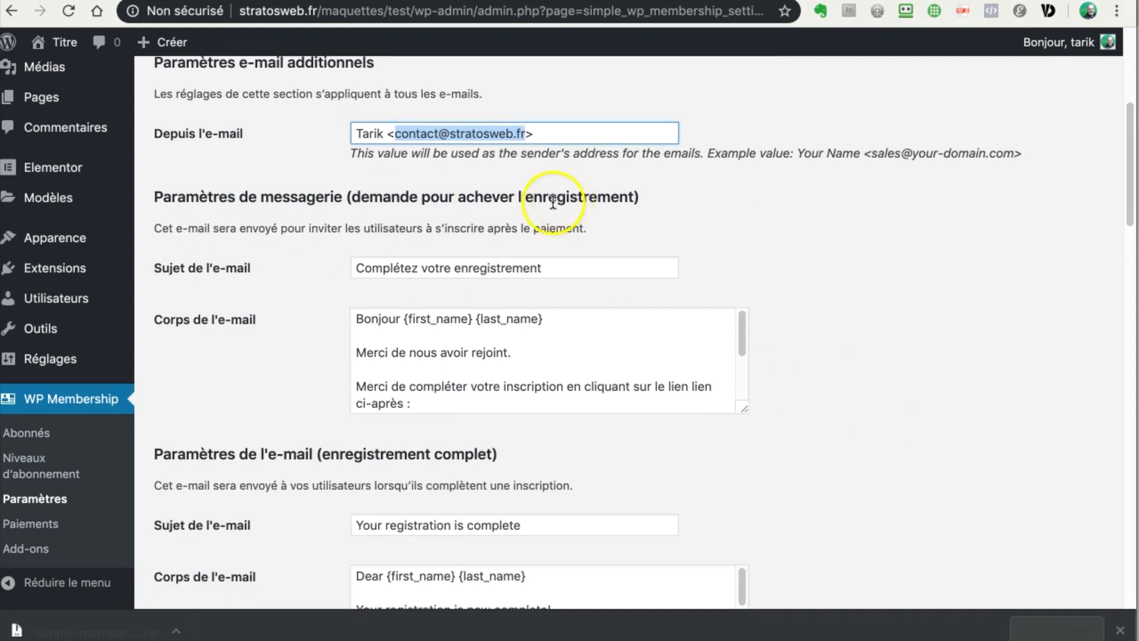
{"action": "left_click", "coordinate": [556, 200]}
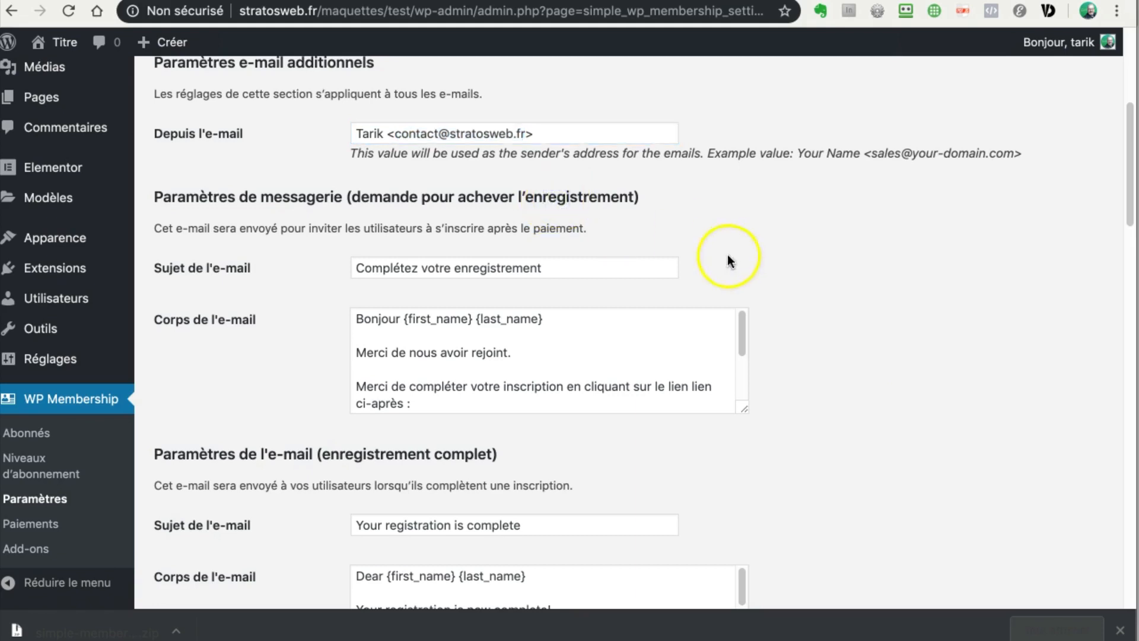
{"action": "left_click_drag", "start_coordinate": [744, 409], "coordinate": [808, 534]}
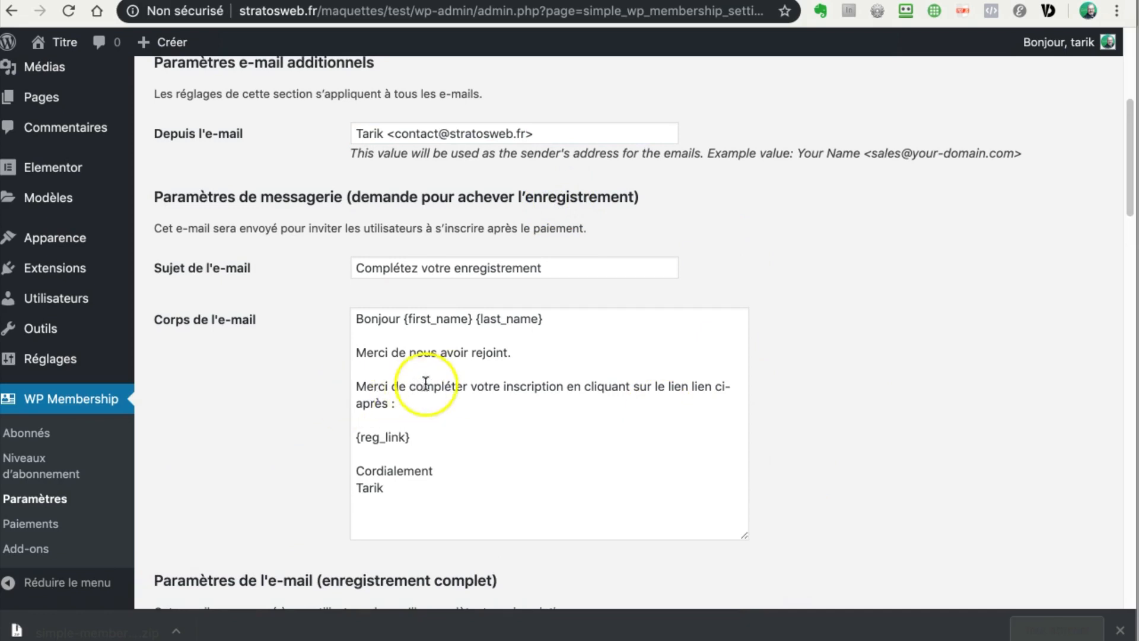
{"action": "left_click", "coordinate": [504, 389]}
{"action": "left_click_drag", "start_coordinate": [514, 386], "coordinate": [665, 387]}
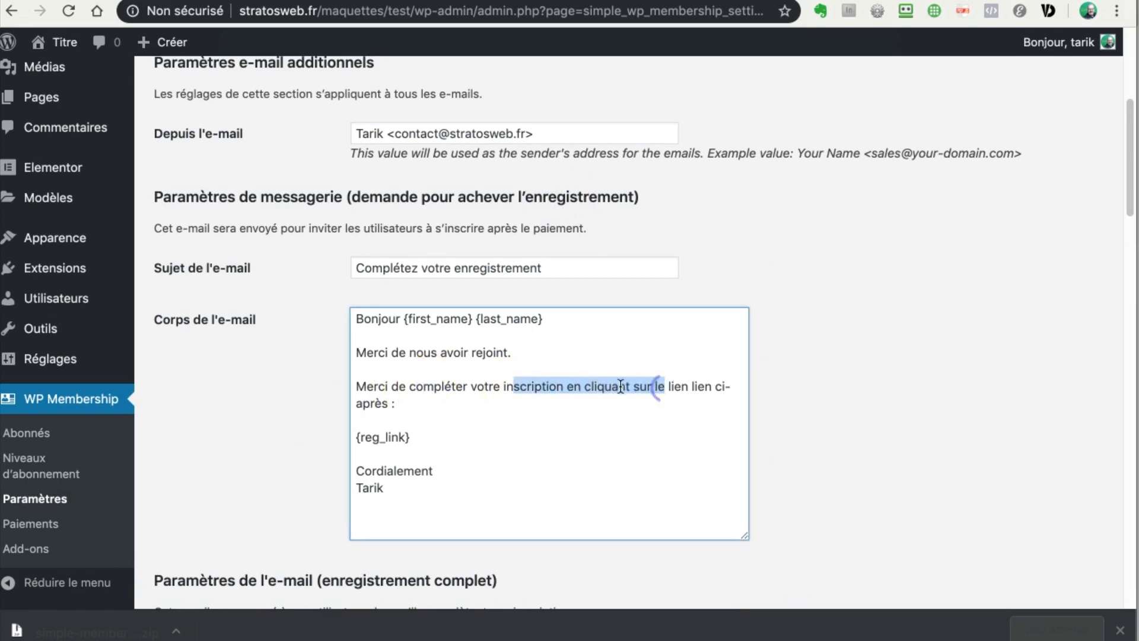
{"action": "left_click_drag", "start_coordinate": [356, 438], "coordinate": [412, 436]}
{"action": "left_click", "coordinate": [412, 437]}
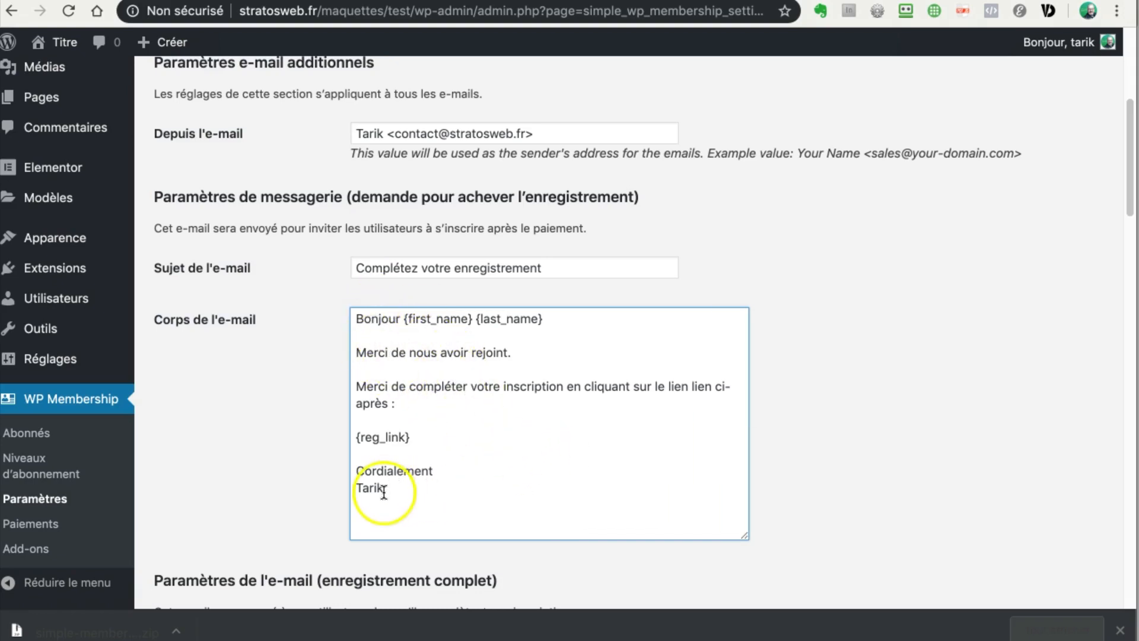
{"action": "left_click_drag", "start_coordinate": [383, 488], "coordinate": [326, 484]}
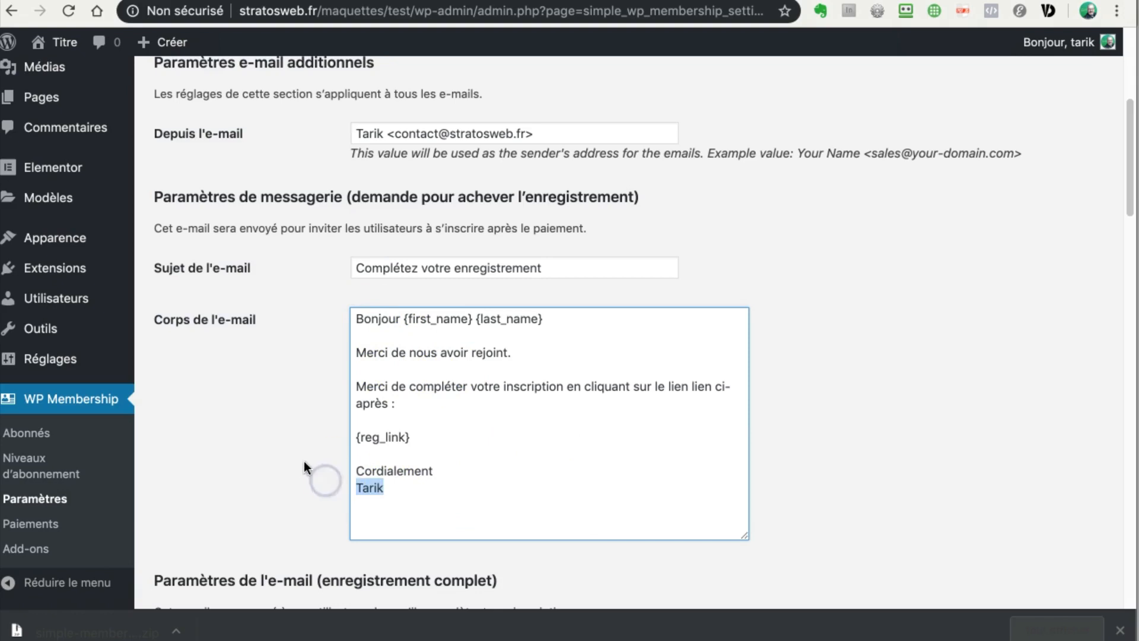
Examine the registration-complete e-mail's subject and enlarged body, and the {first_name} and {last_name} tags in the completion-request e-mail
{"action": "scroll", "coordinate": [302, 461], "scroll_direction": "down", "scroll_amount": 5}
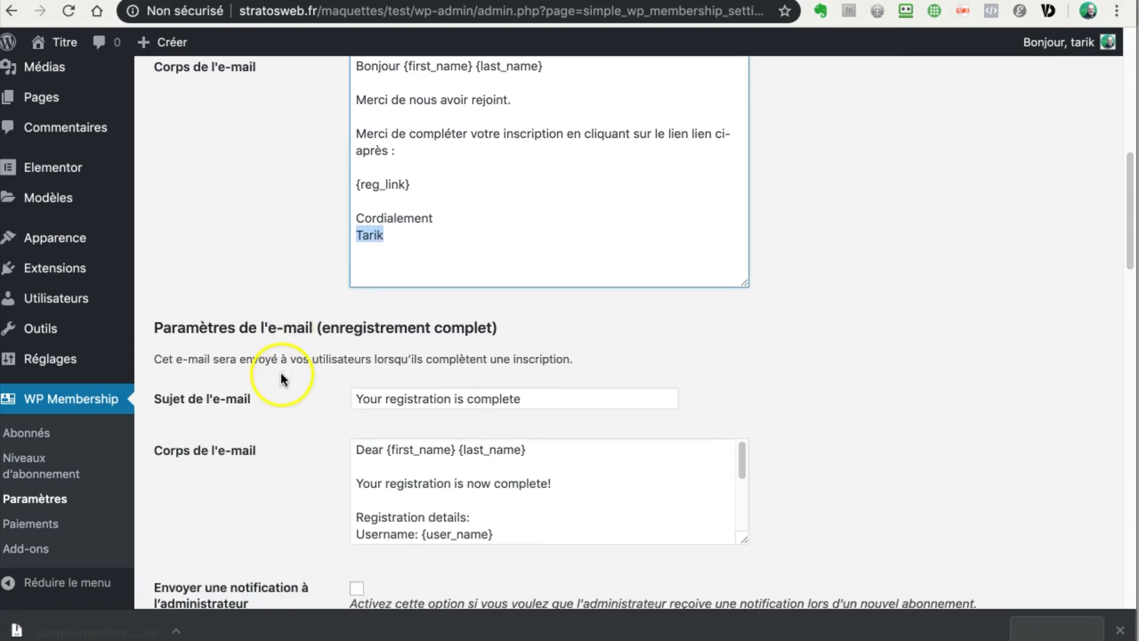
{"action": "scroll", "coordinate": [281, 379], "scroll_direction": "down", "scroll_amount": 2}
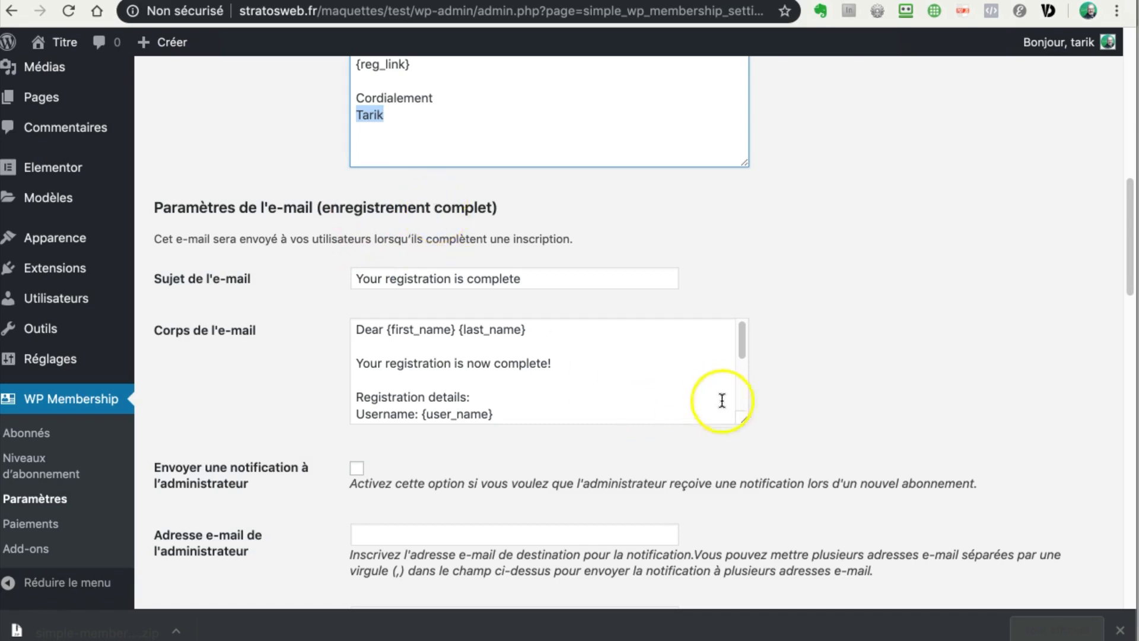
{"action": "left_click_drag", "start_coordinate": [744, 419], "coordinate": [757, 575]}
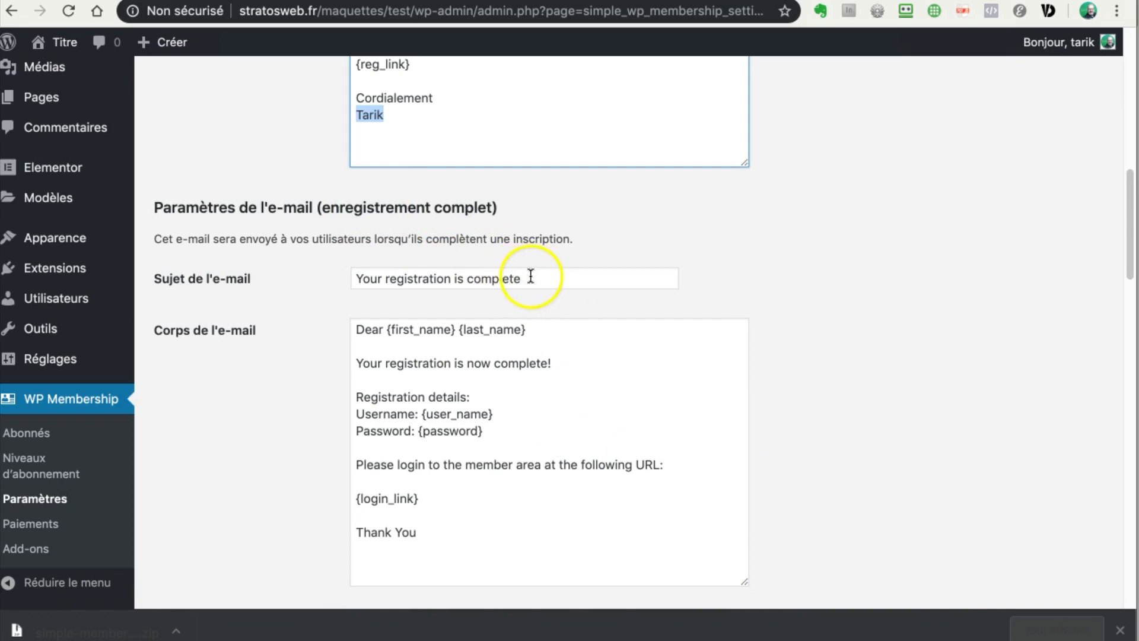
{"action": "left_click_drag", "start_coordinate": [531, 277], "coordinate": [280, 260]}
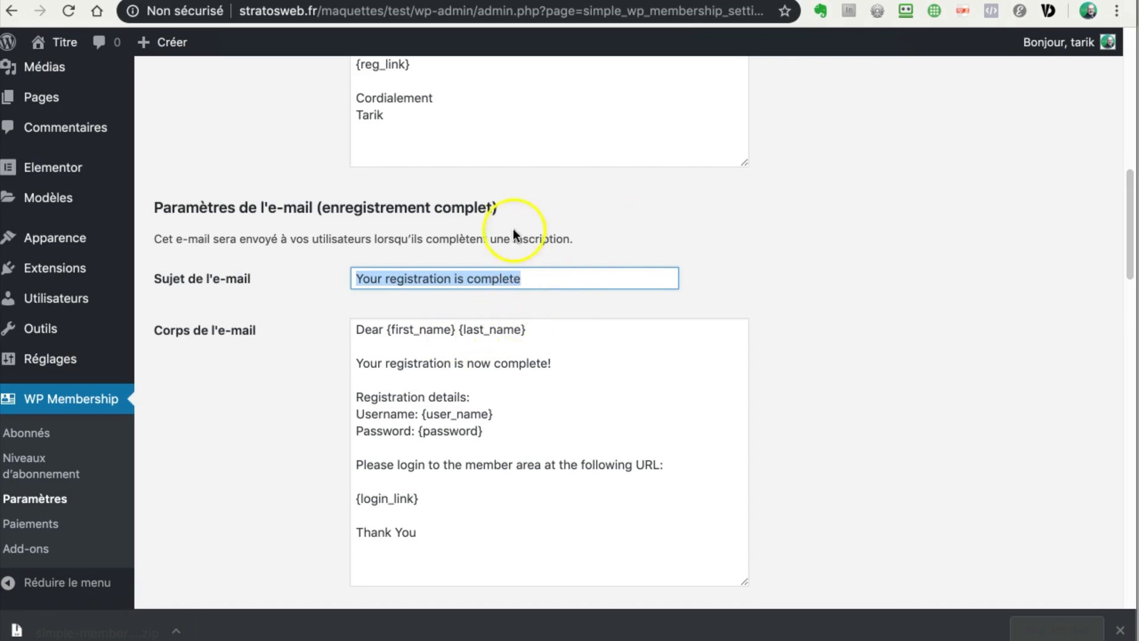
{"action": "scroll", "coordinate": [510, 240], "scroll_direction": "up", "scroll_amount": 5}
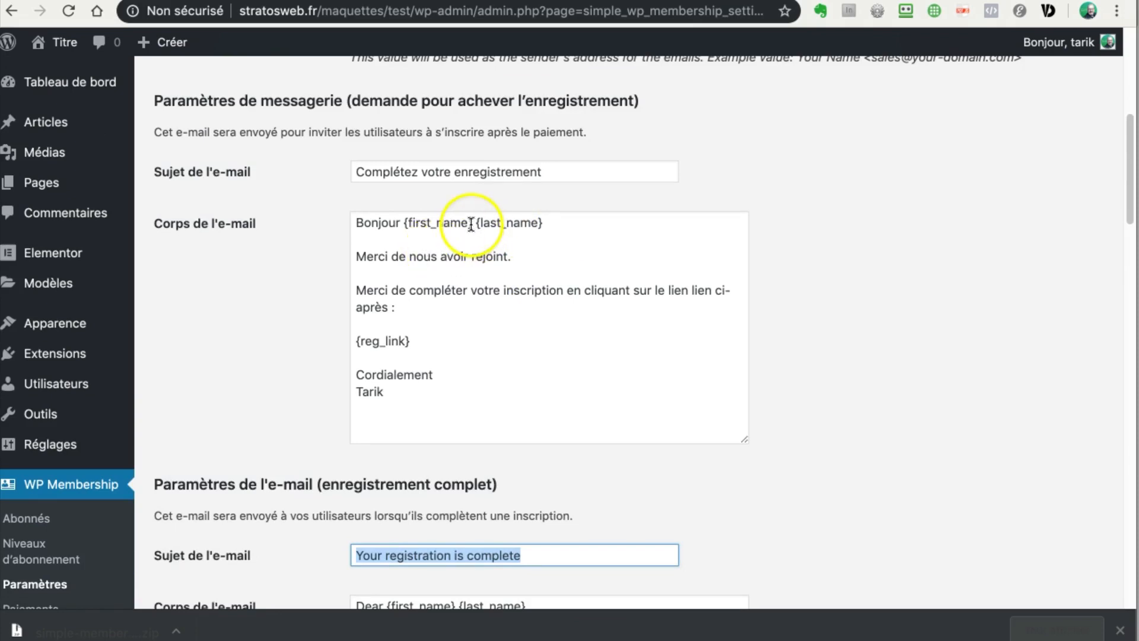
{"action": "left_click_drag", "start_coordinate": [471, 223], "coordinate": [405, 223]}
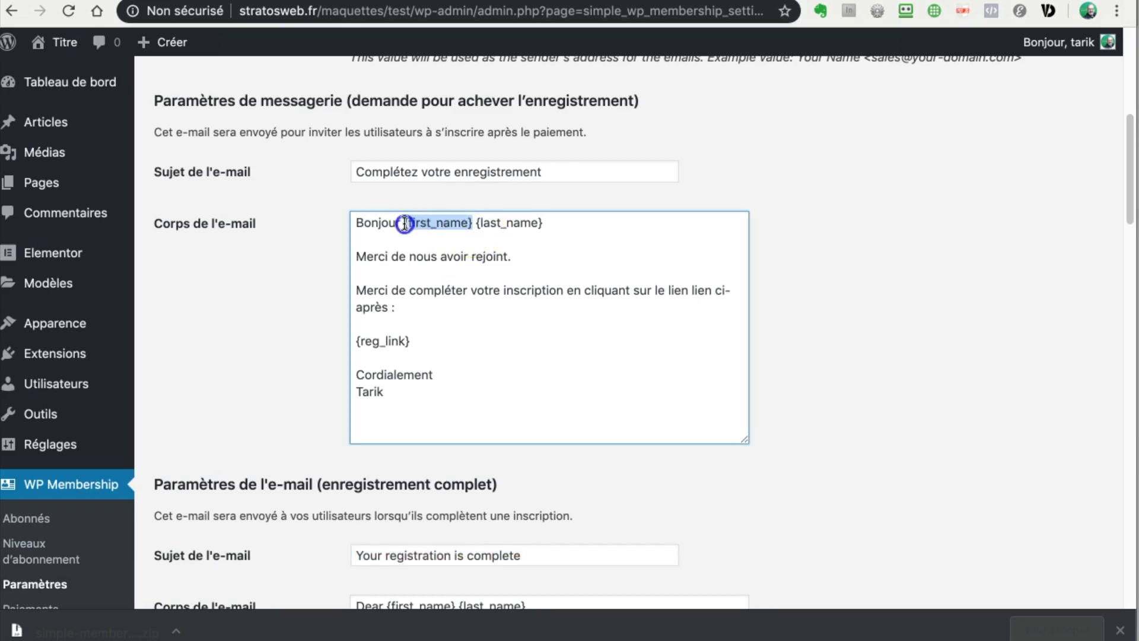
{"action": "left_click_drag", "start_coordinate": [552, 224], "coordinate": [475, 223]}
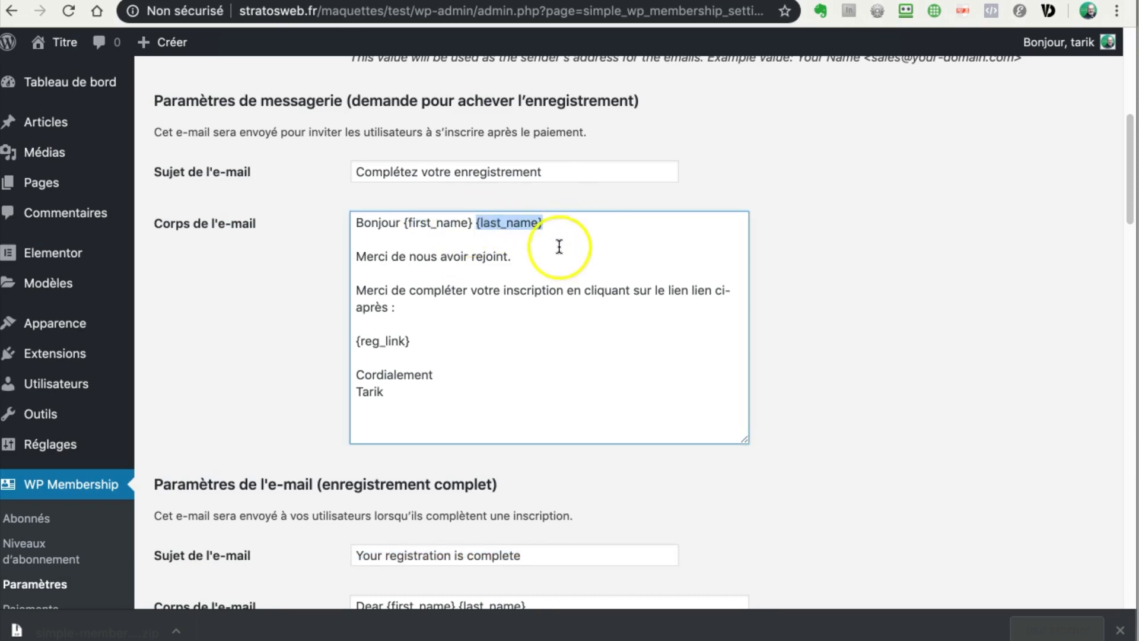
{"action": "left_click", "coordinate": [504, 270]}
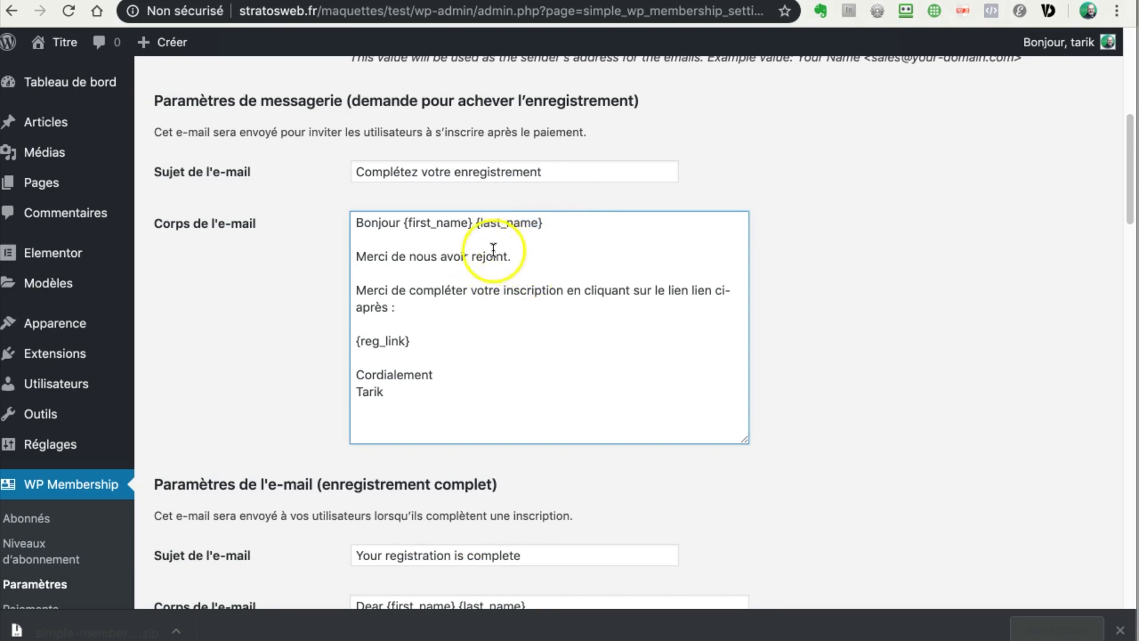
Set the completion-request e-mail's subject to "{first_name}, complétez votre enregistrement...", reusing the first-name tag from its body
{"action": "left_click_drag", "start_coordinate": [473, 224], "coordinate": [404, 222]}
{"action": "key", "text": "ctrl+c"}
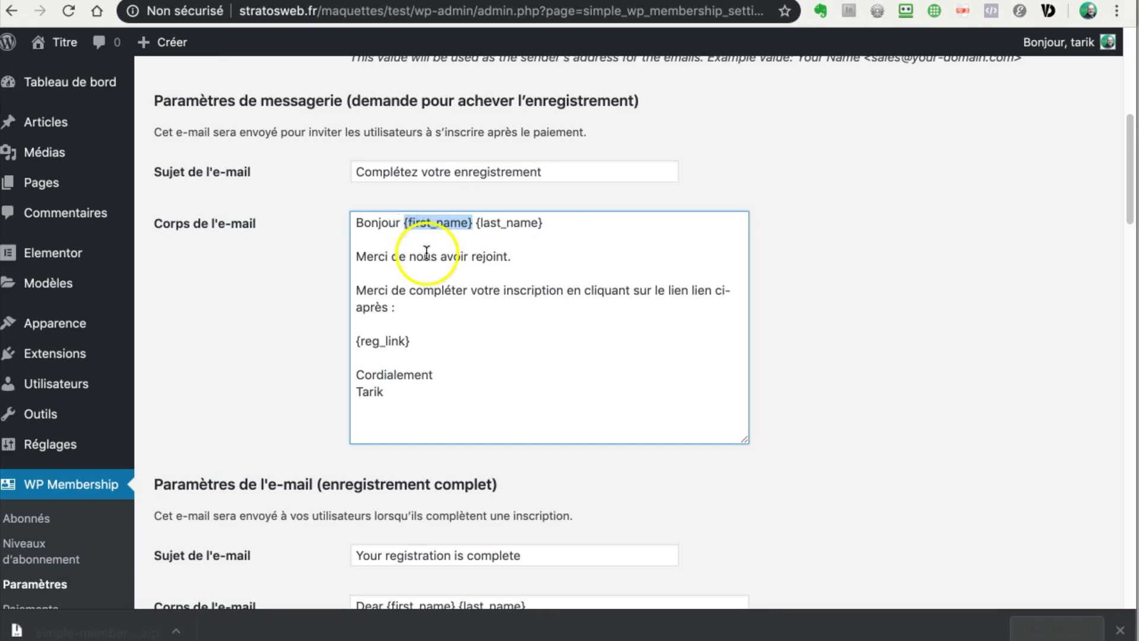
{"action": "left_click", "coordinate": [356, 172]}
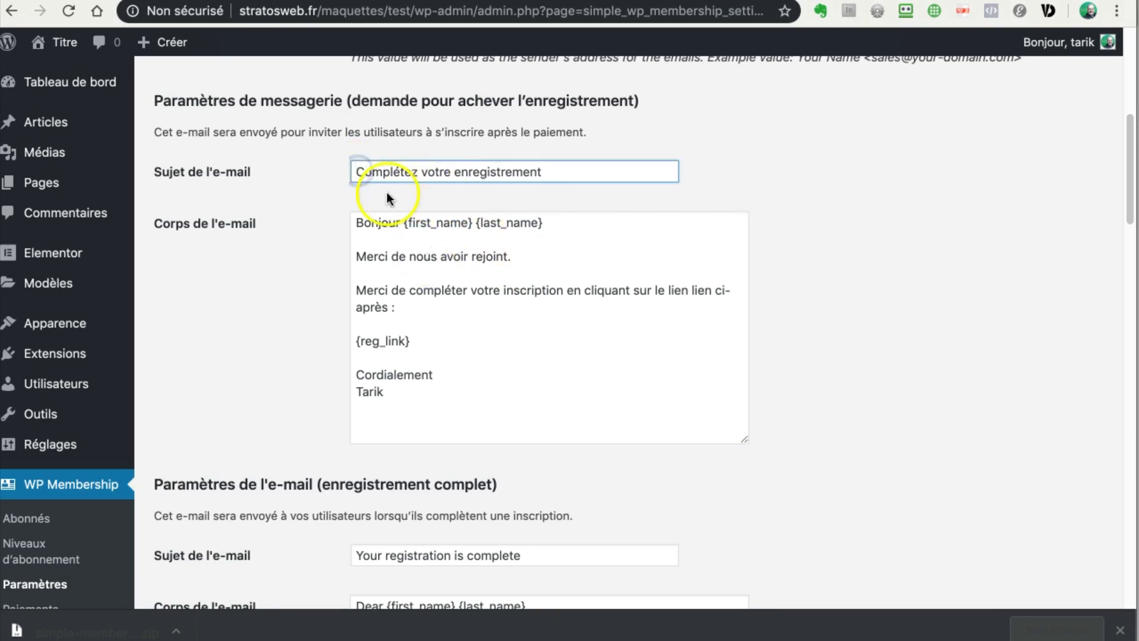
{"action": "key", "text": "ctrl+v"}
{"action": "type", "text": ","}
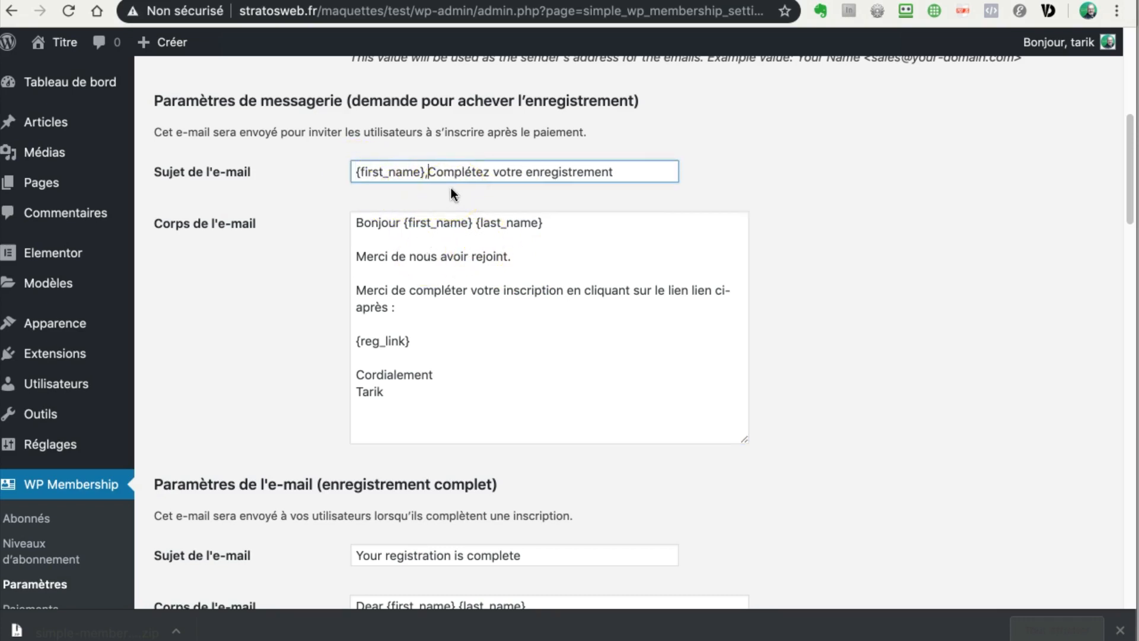
{"action": "key", "text": "Delete"}
{"action": "type", "text": "c"}
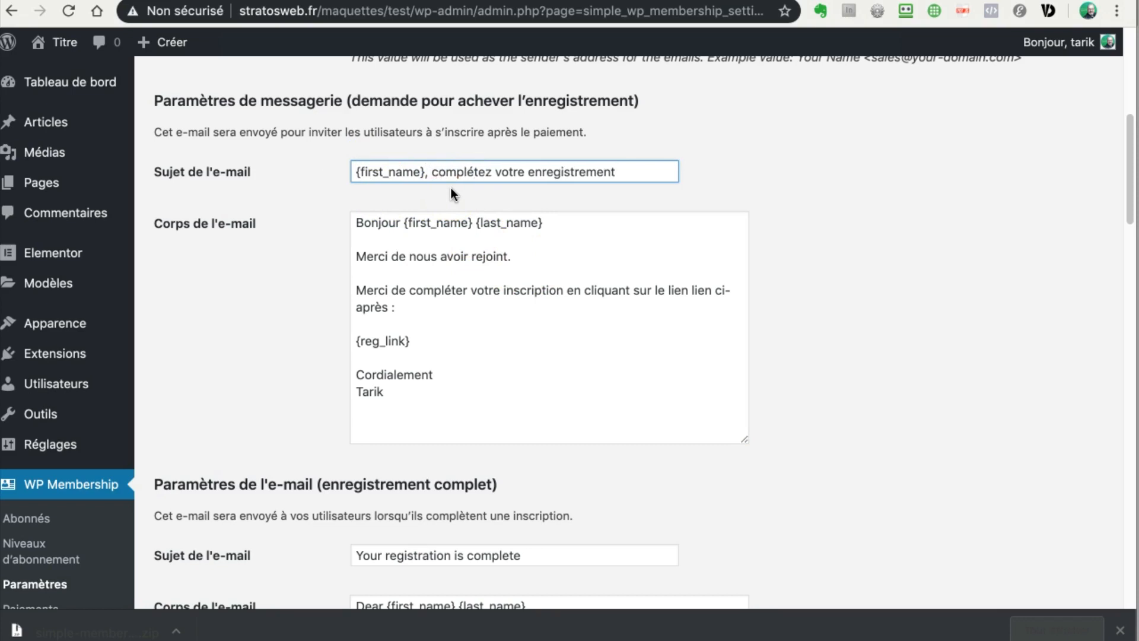
{"action": "left_click", "coordinate": [622, 173]}
{"action": "type", "text": "..."}
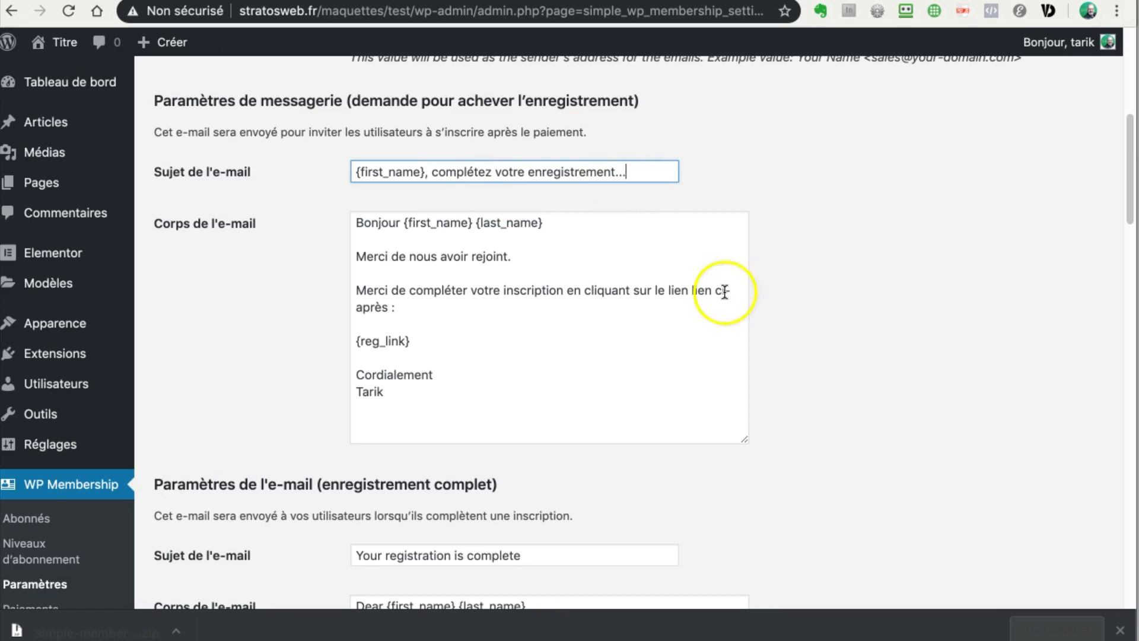
Replace the registration-complete e-mail's subject with "{first_name}, Votre inscription est finalisée !"
{"action": "scroll", "coordinate": [794, 343], "scroll_direction": "down", "scroll_amount": 5}
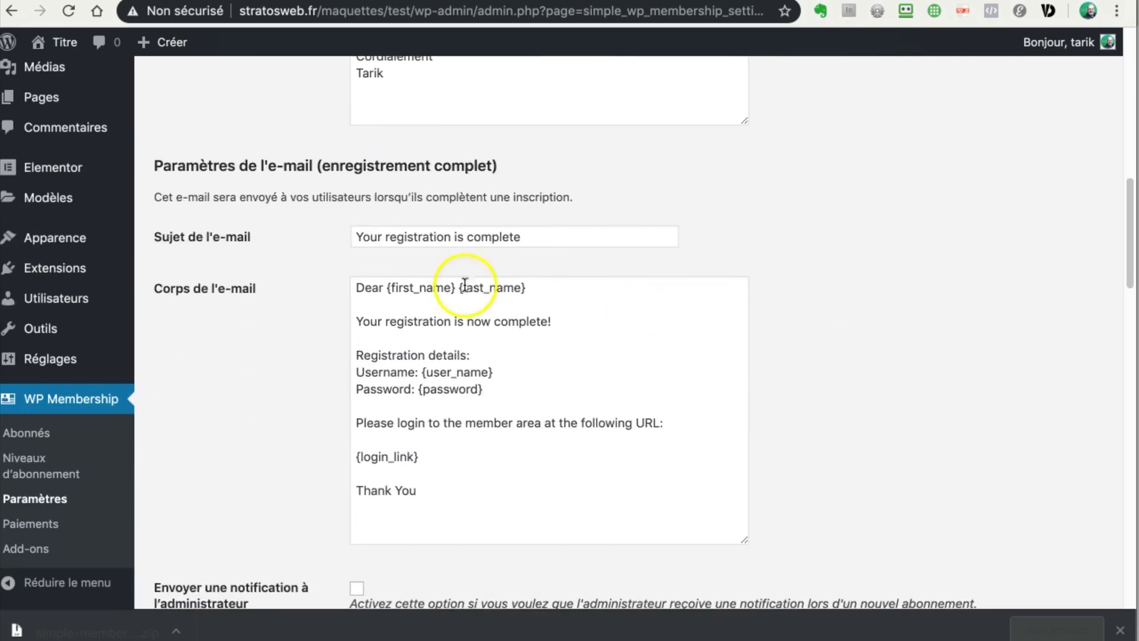
{"action": "left_click", "coordinate": [356, 236]}
{"action": "key", "text": "super+v"}
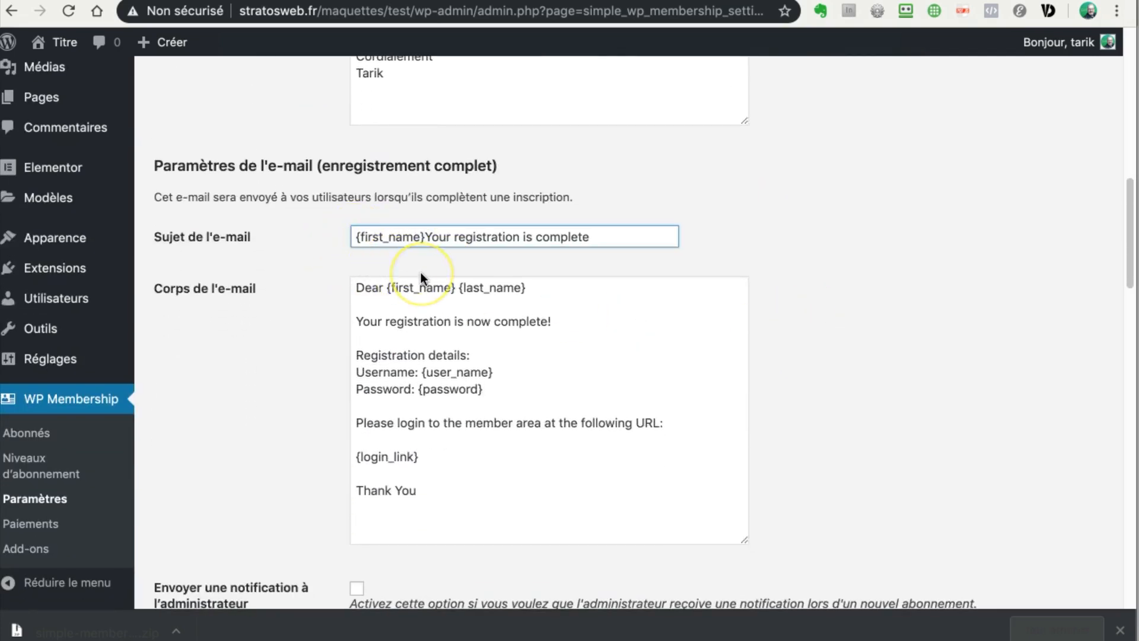
{"action": "type", "text": ", "}
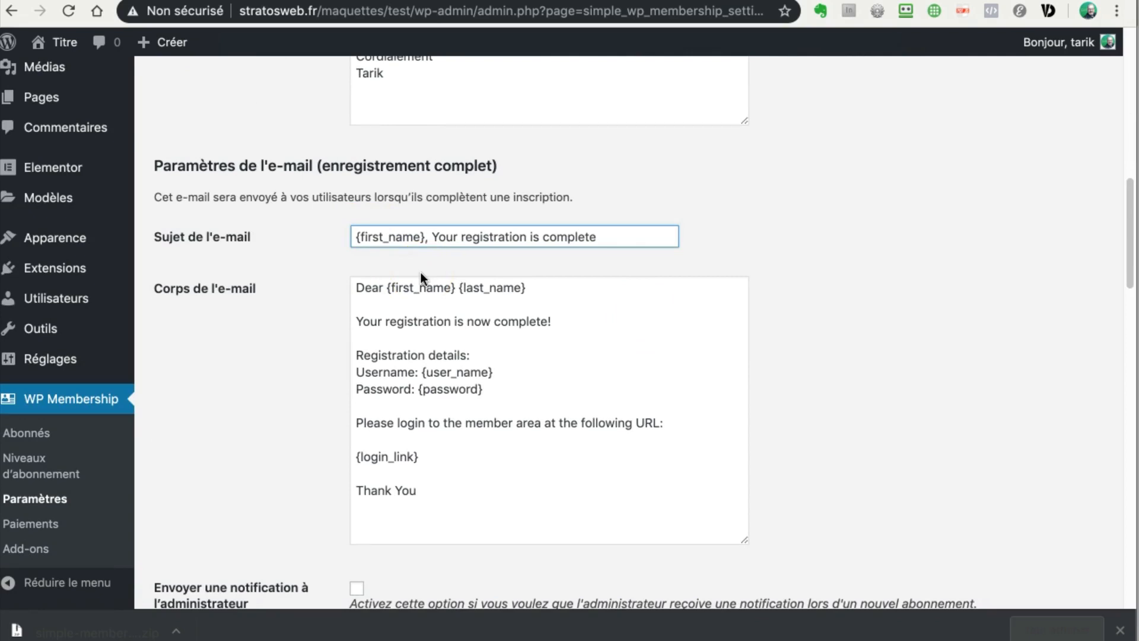
{"action": "type", "text": "Votre "}
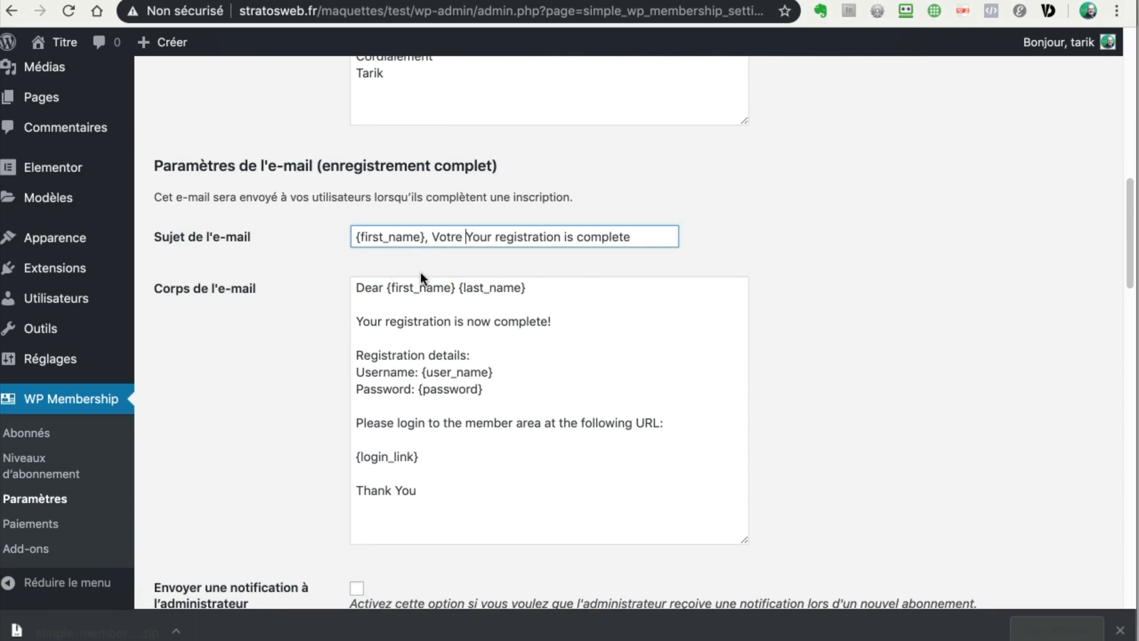
{"action": "type", "text": "inscrip"}
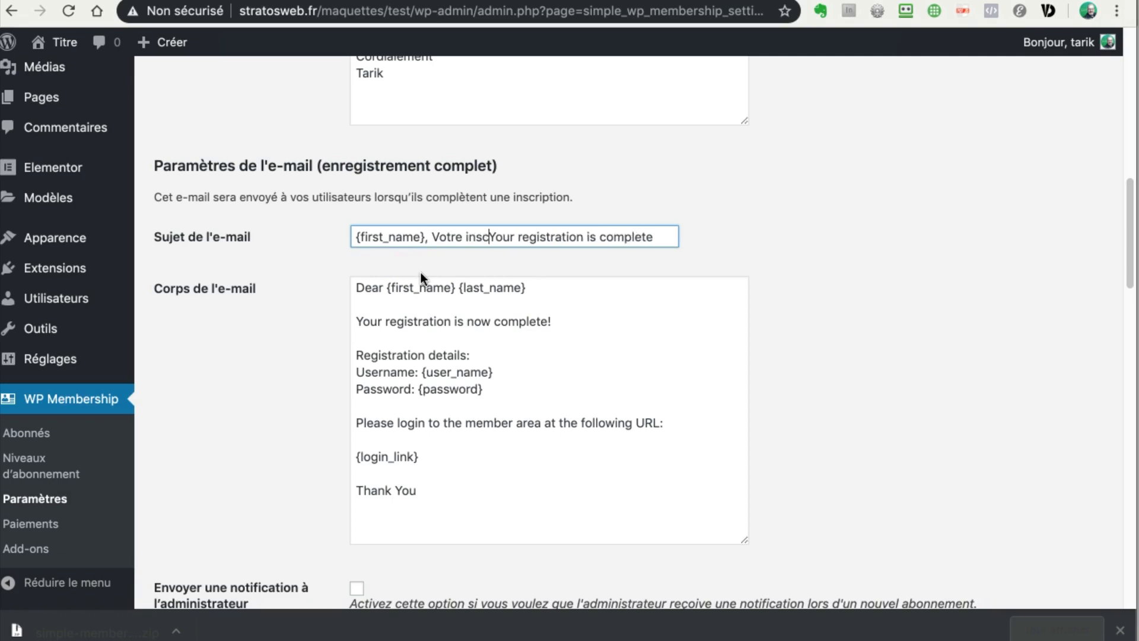
{"action": "type", "text": "tion est "}
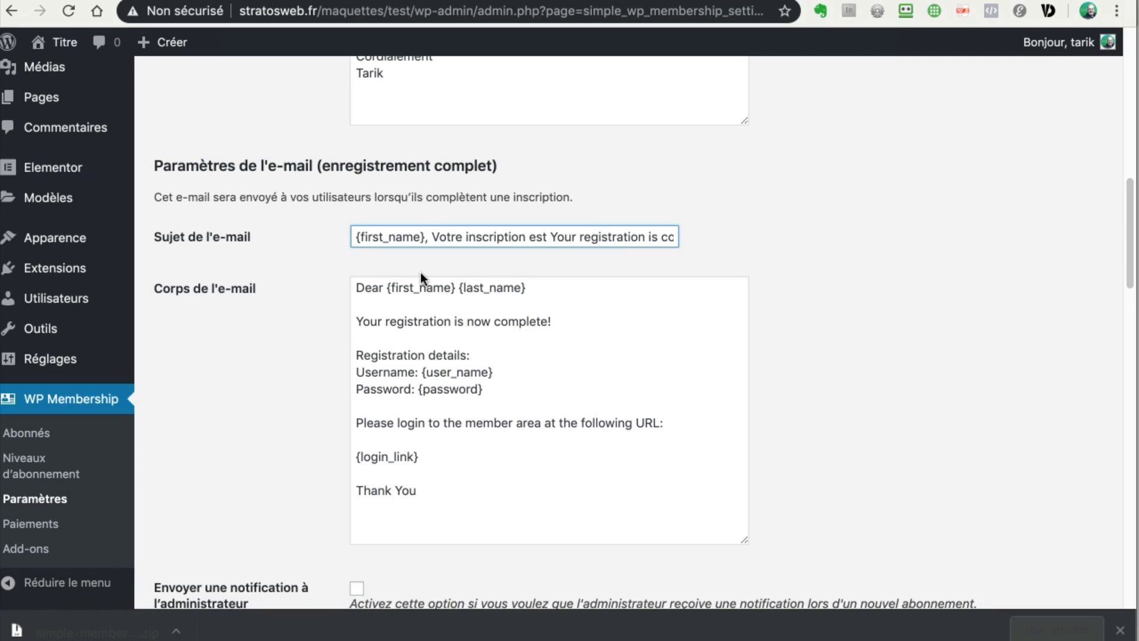
{"action": "type", "text": "finalisée"}
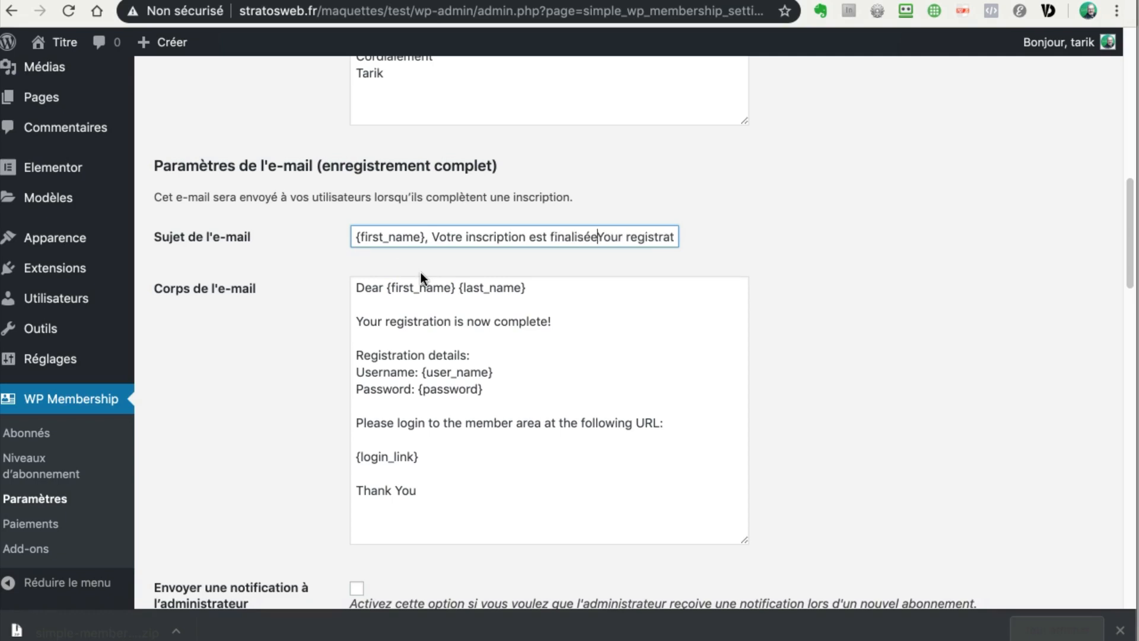
{"action": "type", "text": " !"}
{"action": "key", "text": "shift+End"}
{"action": "key", "text": "BackSpace"}
{"action": "left_click", "coordinate": [319, 259]}
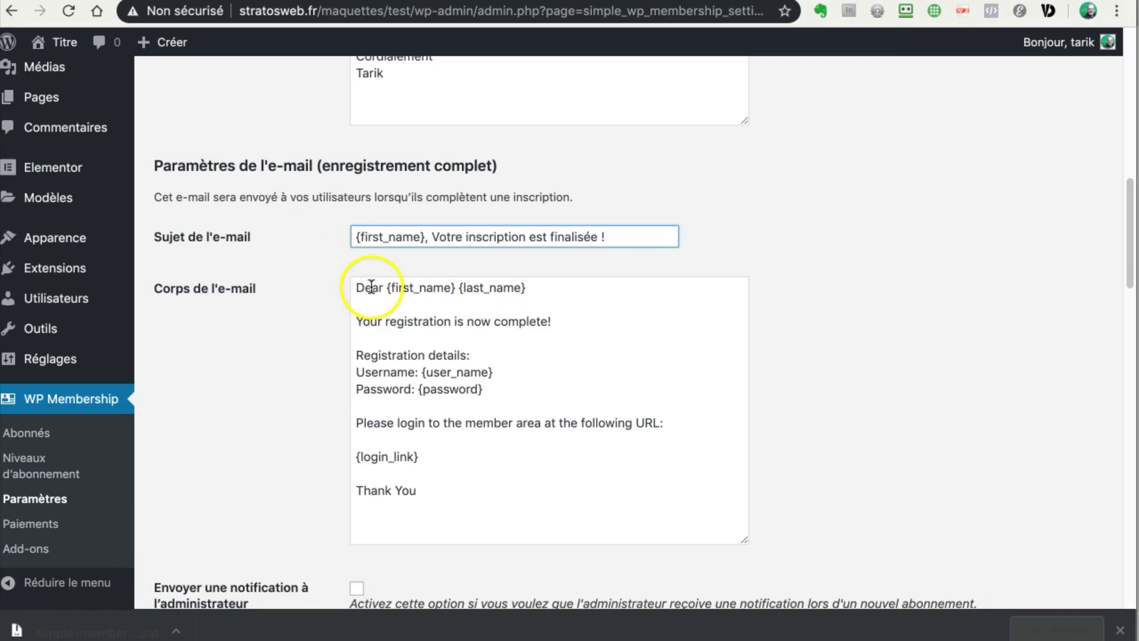
Change the greeting in the registration-complete e-mail's body to "Bonjour {first_name}", removing the last-name tag
{"action": "left_click_drag", "start_coordinate": [527, 287], "coordinate": [455, 289]}
{"action": "key", "text": "BackSpace"}
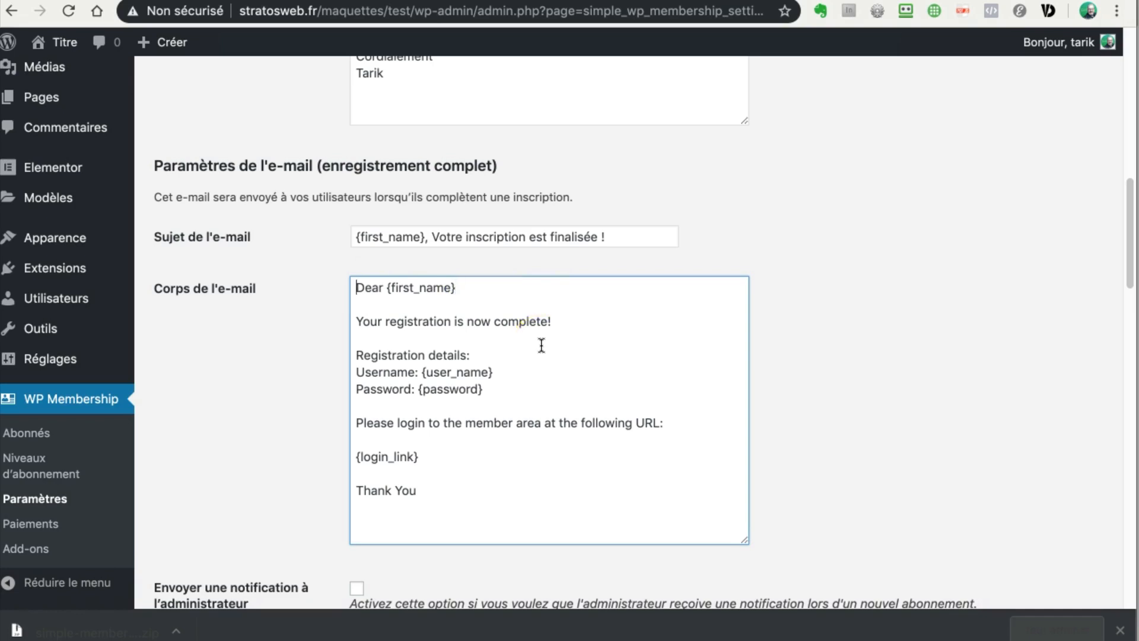
{"action": "key", "text": "Delete"}
{"action": "key", "text": "Delete"}
{"action": "key", "text": "Delete"}
{"action": "key", "text": "Delete"}
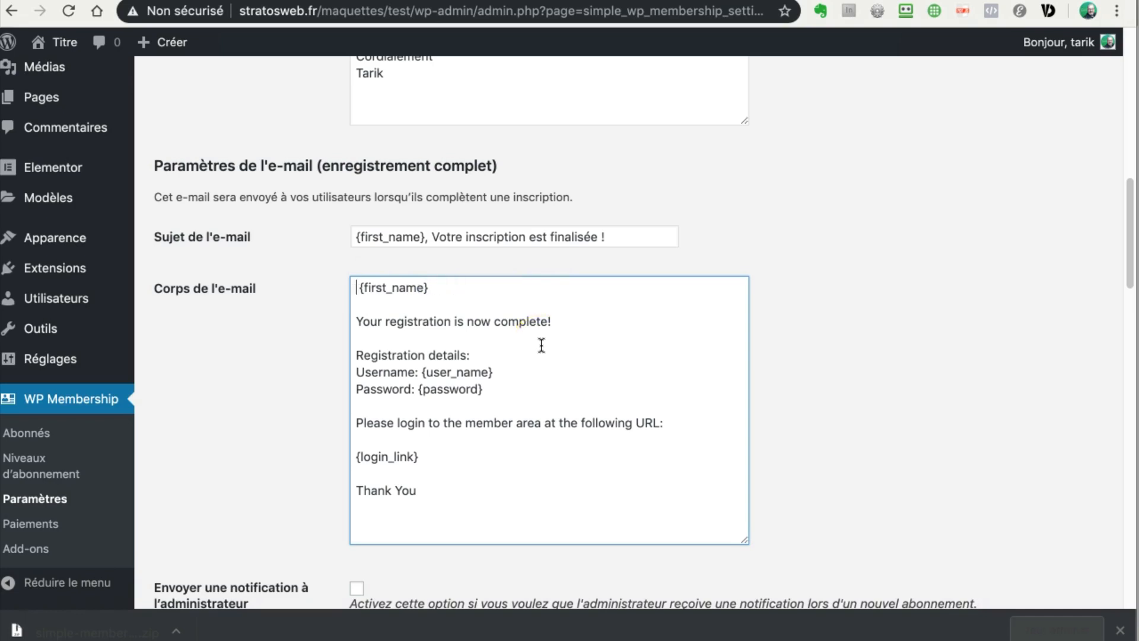
{"action": "type", "text": "Bonjour"}
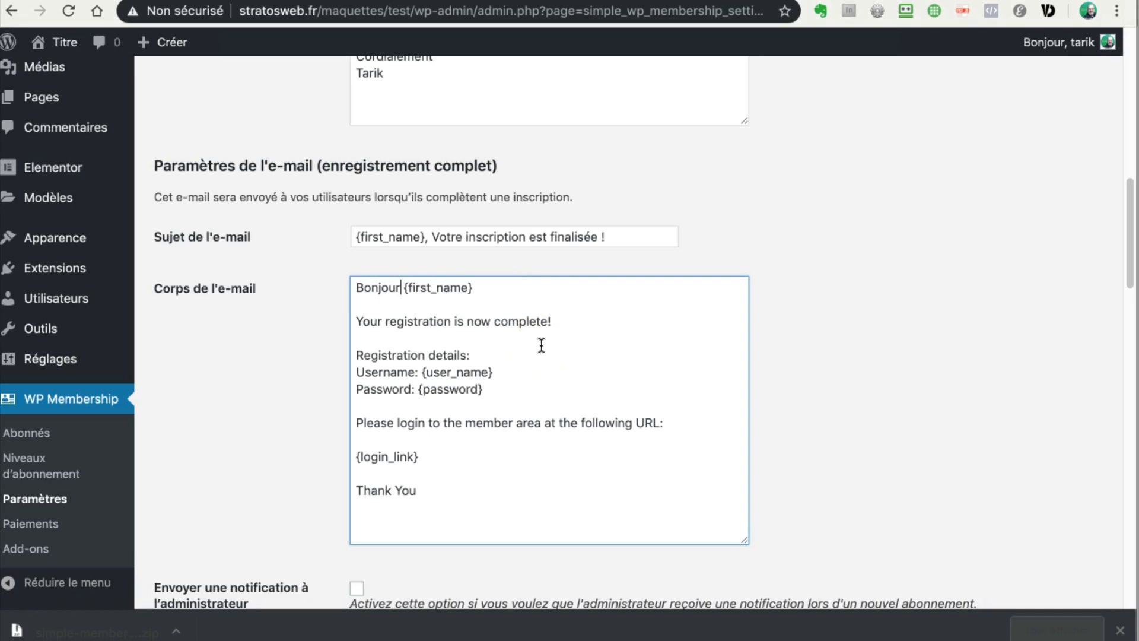
Copy the phrase after the first-name tag in the registration-complete e-mail's subject, and change that subject's "Votre" to lowercase "votre"
{"action": "left_click", "coordinate": [357, 321]}
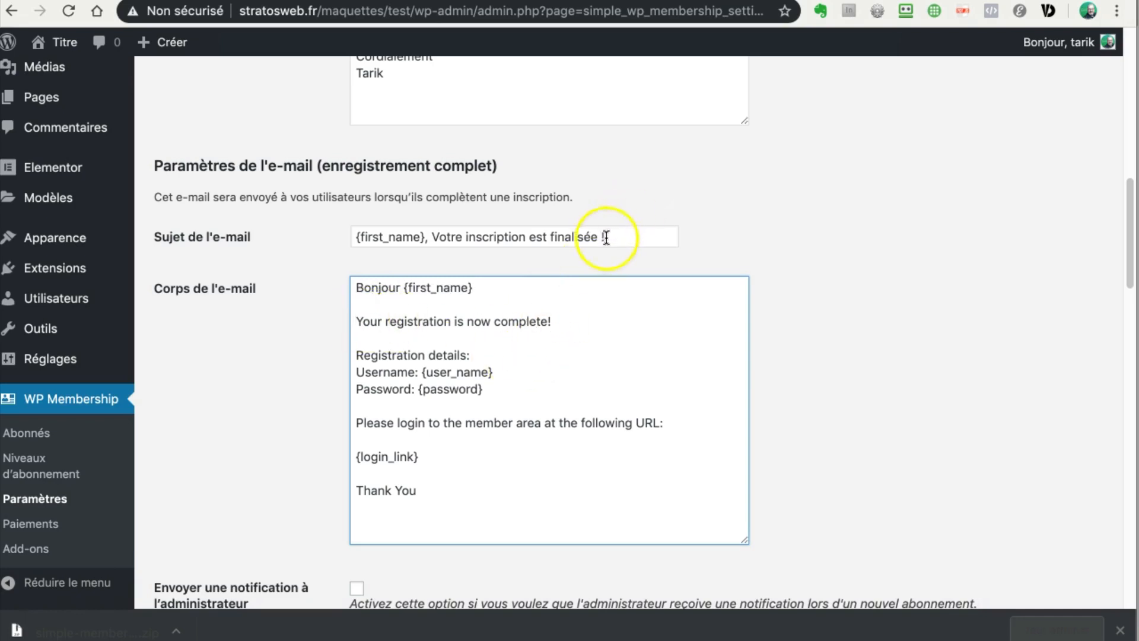
{"action": "left_click_drag", "start_coordinate": [669, 236], "coordinate": [429, 239]}
{"action": "key", "text": "super+c"}
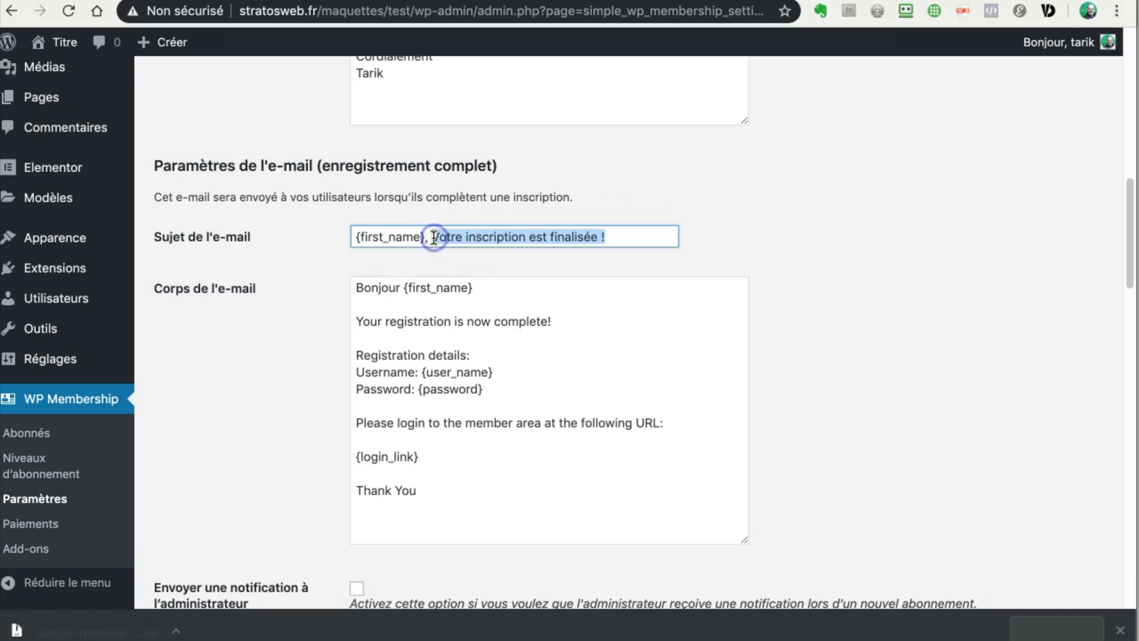
{"action": "left_click", "coordinate": [442, 238]}
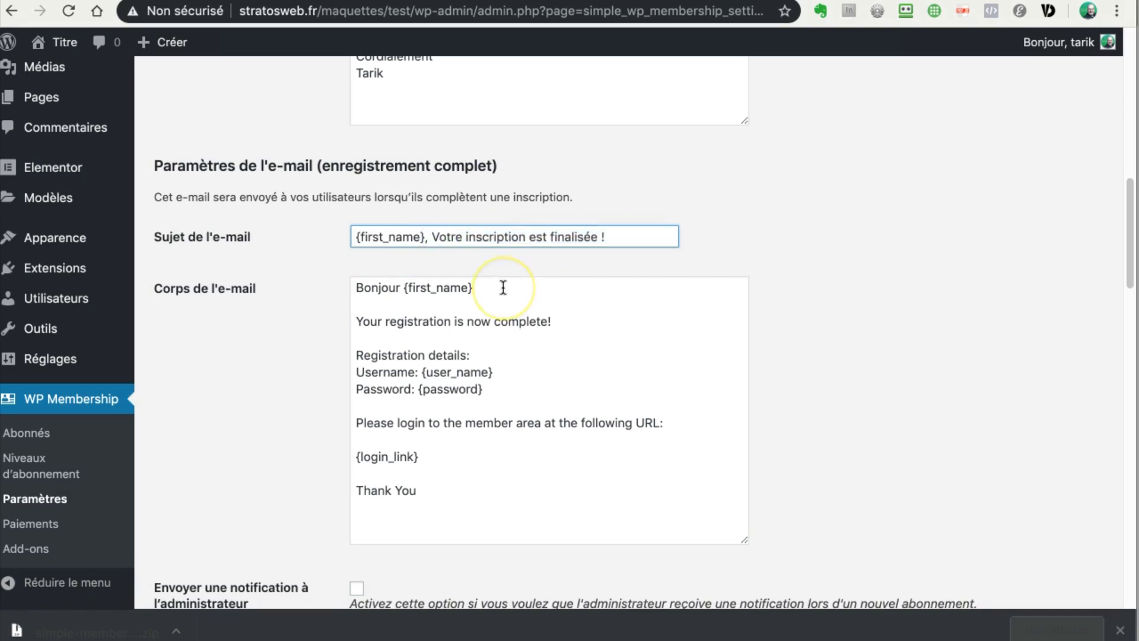
{"action": "key", "text": "BackSpace"}
{"action": "type", "text": "v"}
Replace the English completion sentence in the registration-complete e-mail's body with "Votre inscription est maintenant finalisée !", reusing the copied subject phrase
{"action": "left_click_drag", "start_coordinate": [552, 321], "coordinate": [359, 318]}
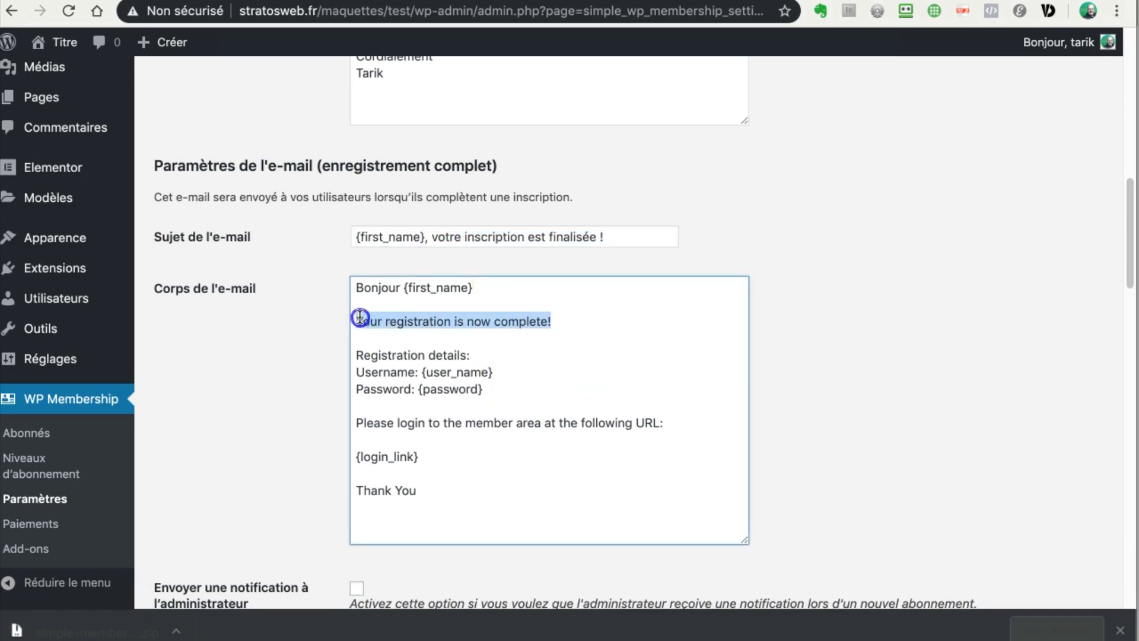
{"action": "key", "text": "super+v"}
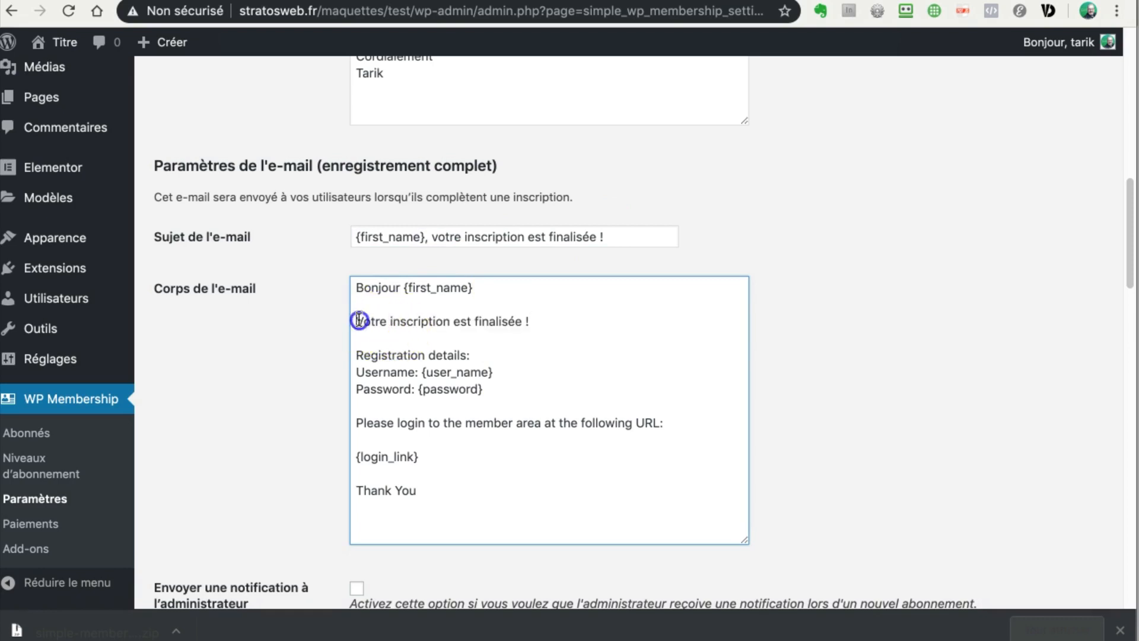
{"action": "left_click", "coordinate": [475, 320]}
{"action": "type", "text": "maintenant"}
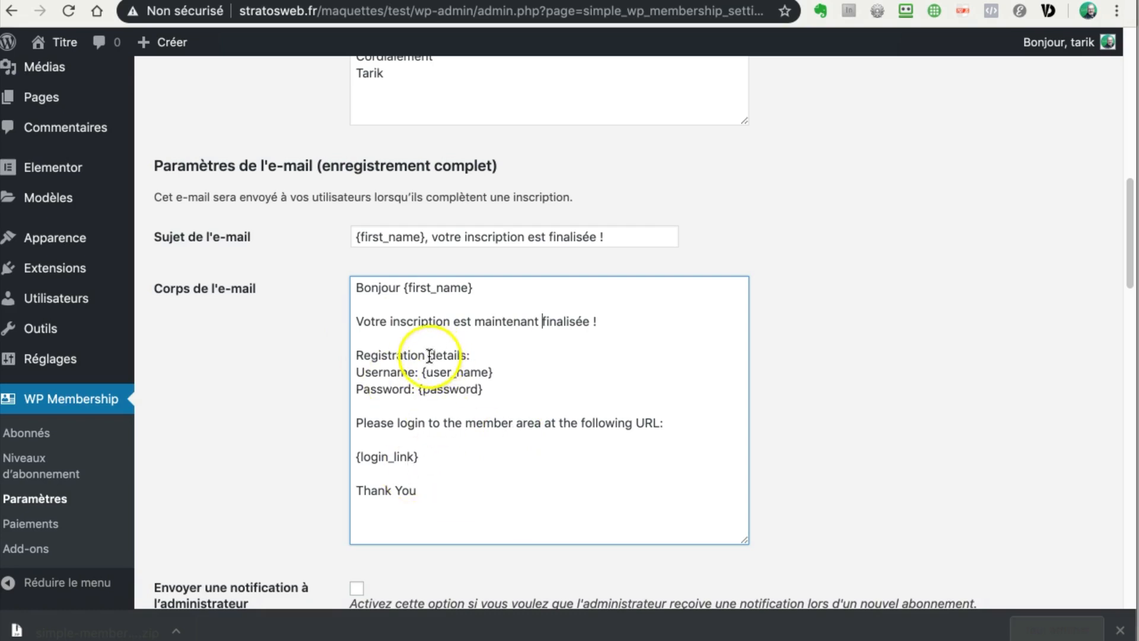
Replace the "Registration details:" line in the registration-complete e-mail's body with "Vos détails de connexion à la formation :"
{"action": "left_click_drag", "start_coordinate": [427, 356], "coordinate": [348, 356]}
{"action": "key", "text": "BackSpace"}
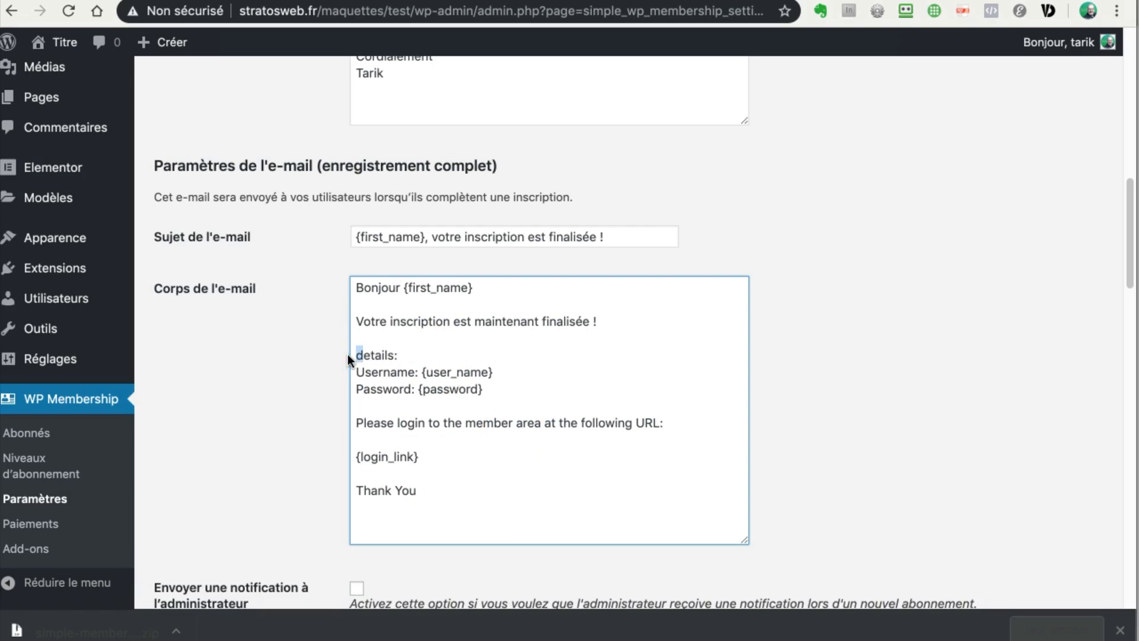
{"action": "type", "text": "Vos"}
{"action": "key", "text": "Right"}
{"action": "key", "text": "Delete"}
{"action": "type", "text": "é"}
{"action": "left_click", "coordinate": [383, 351]}
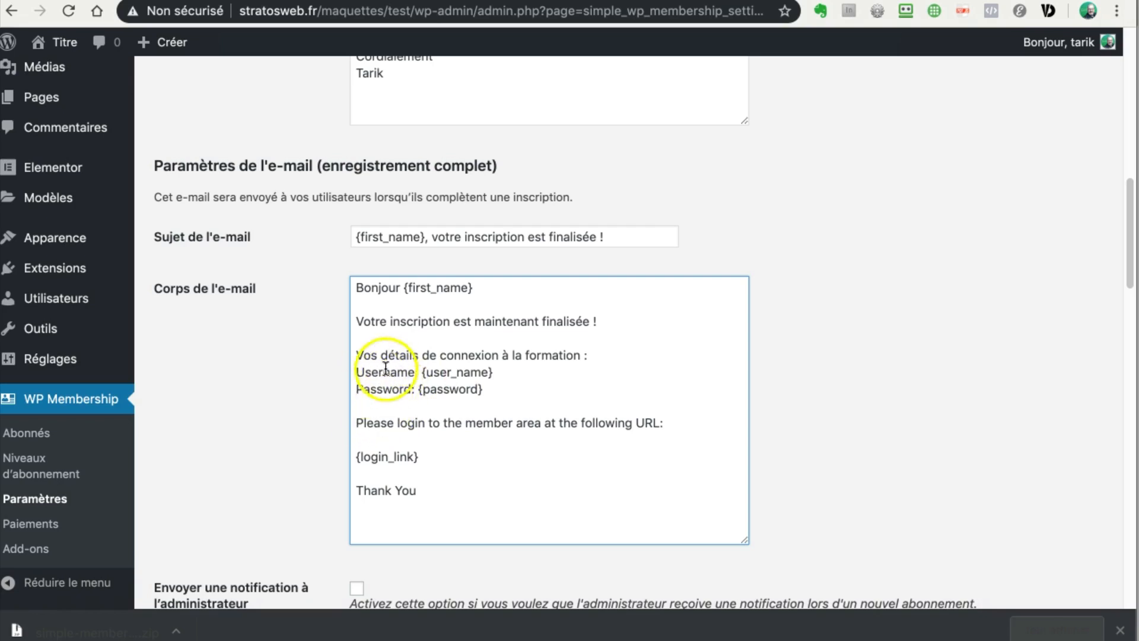
Change the username label in the registration-complete e-mail's body to "Identifiant (Username) :", keeping the {user_name} tag
{"action": "left_click", "coordinate": [356, 372]}
{"action": "type", "text": "Idéneifi"}
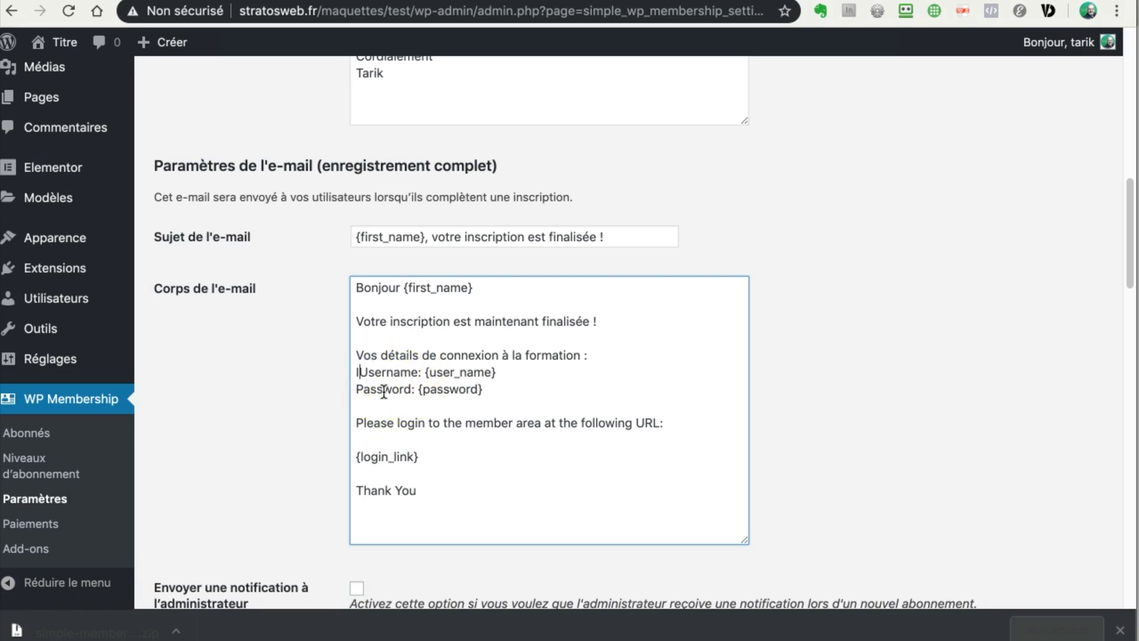
{"action": "type", "text": "ant"}
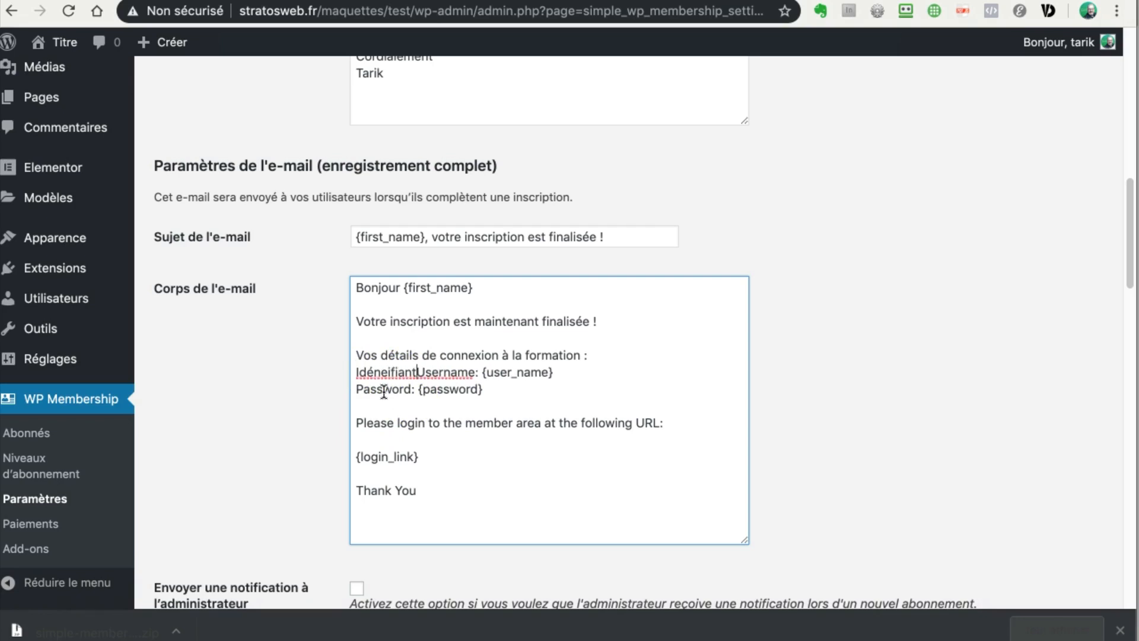
{"action": "key", "text": "BackSpace"}
{"action": "key", "text": "BackSpace"}
{"action": "key", "text": "BackSpace"}
{"action": "key", "text": "BackSpace"}
{"action": "key", "text": "BackSpace"}
{"action": "key", "text": "BackSpace"}
{"action": "key", "text": "BackSpace"}
{"action": "key", "text": "BackSpace"}
{"action": "key", "text": "BackSpace"}
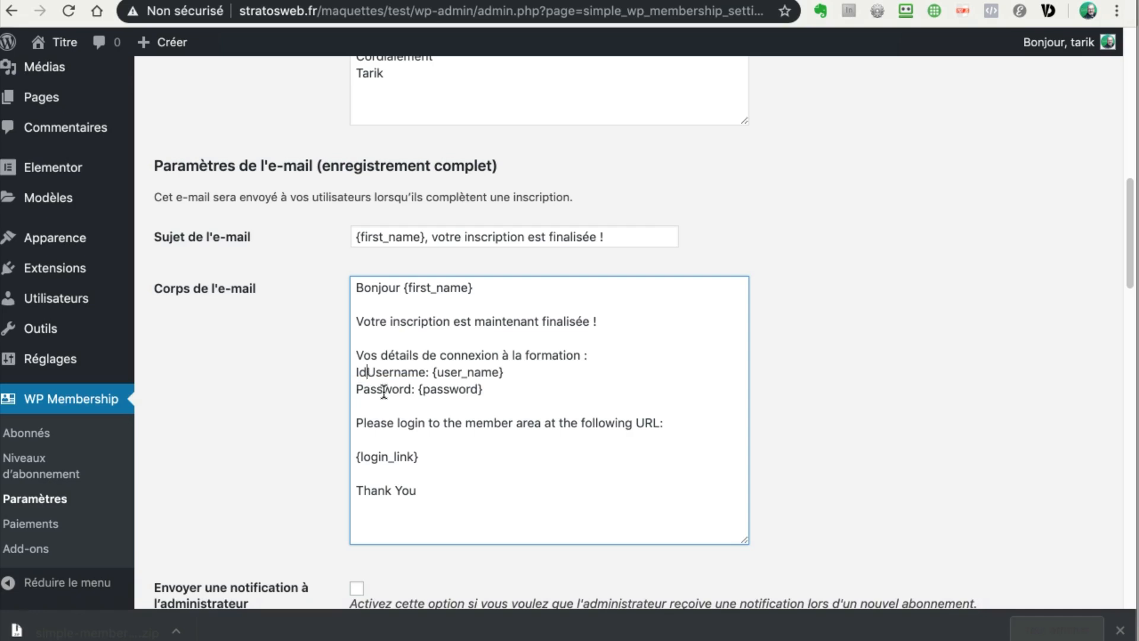
{"action": "type", "text": "entifiant "}
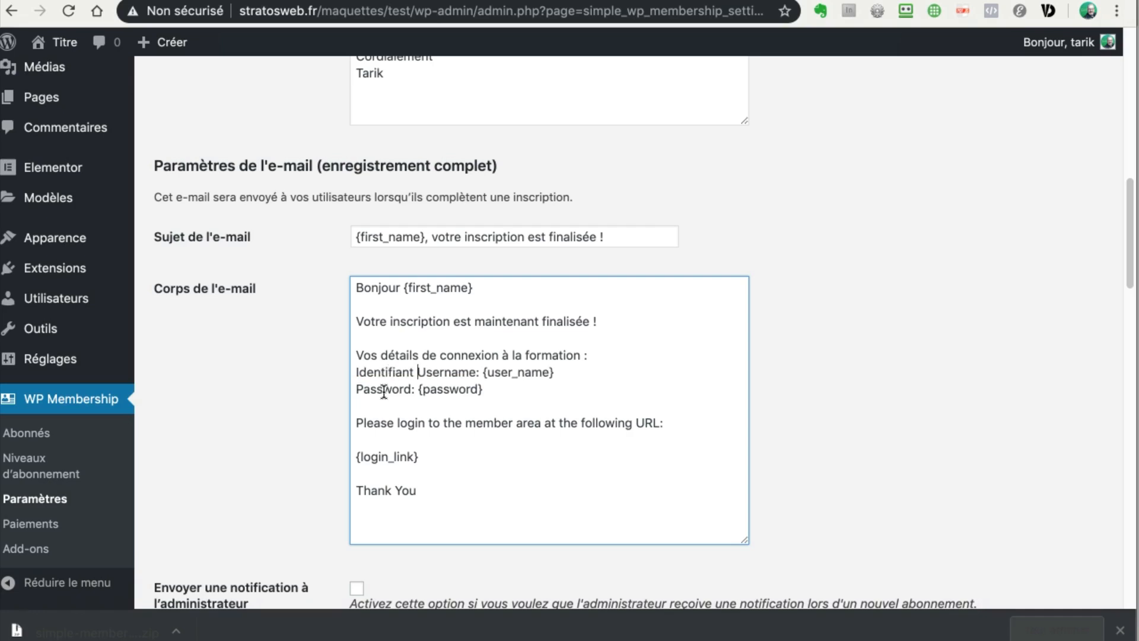
{"action": "type", "text": "("}
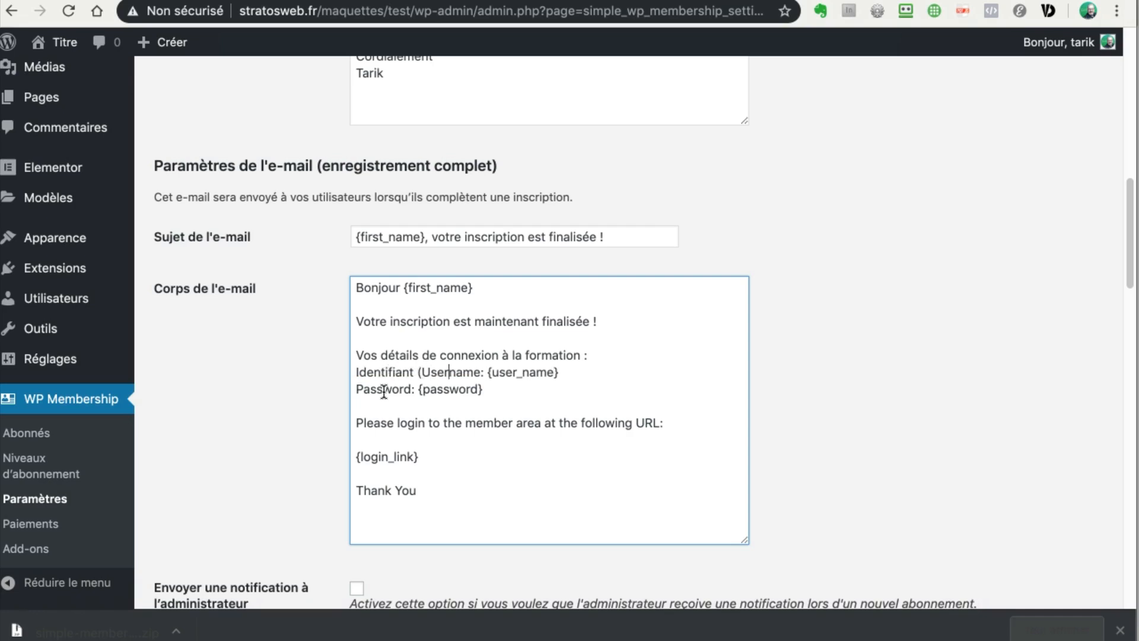
{"action": "type", "text": ") "}
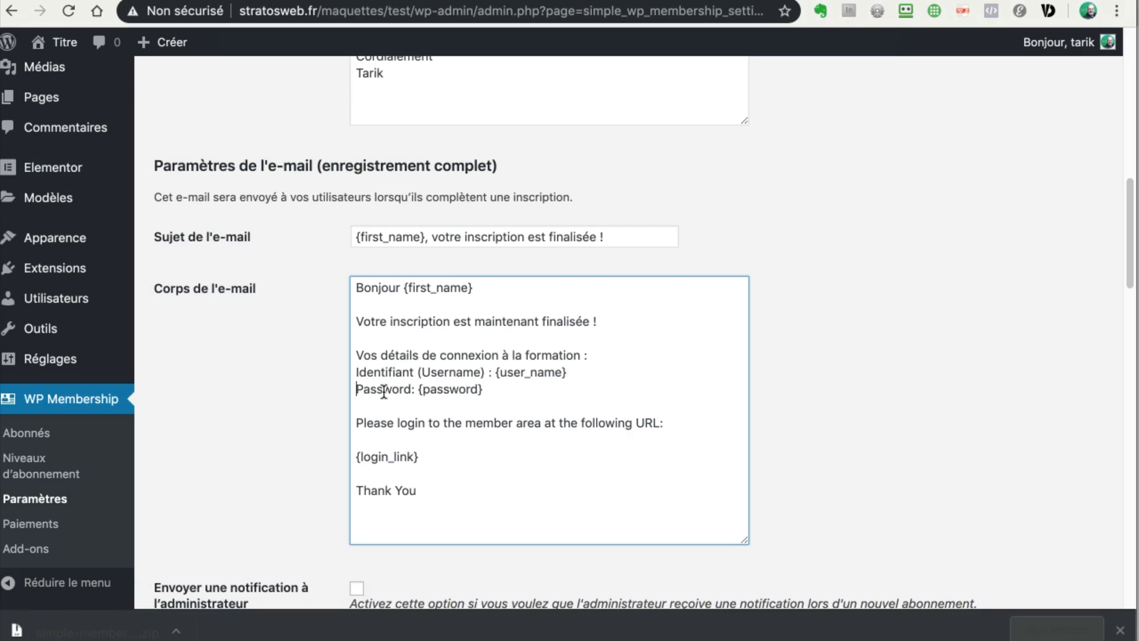
Change the password label in the registration-complete e-mail's body to "Mot de passe (Password) :", keeping the {password} tag
{"action": "type", "text": "Mot de passe"}
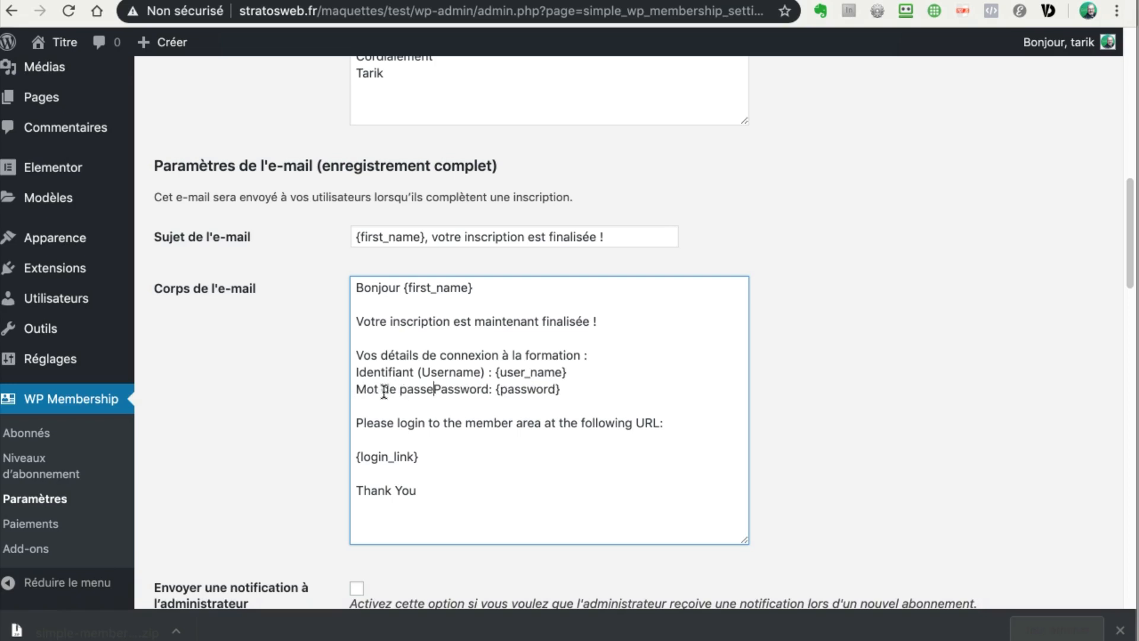
{"action": "type", "text": " ("}
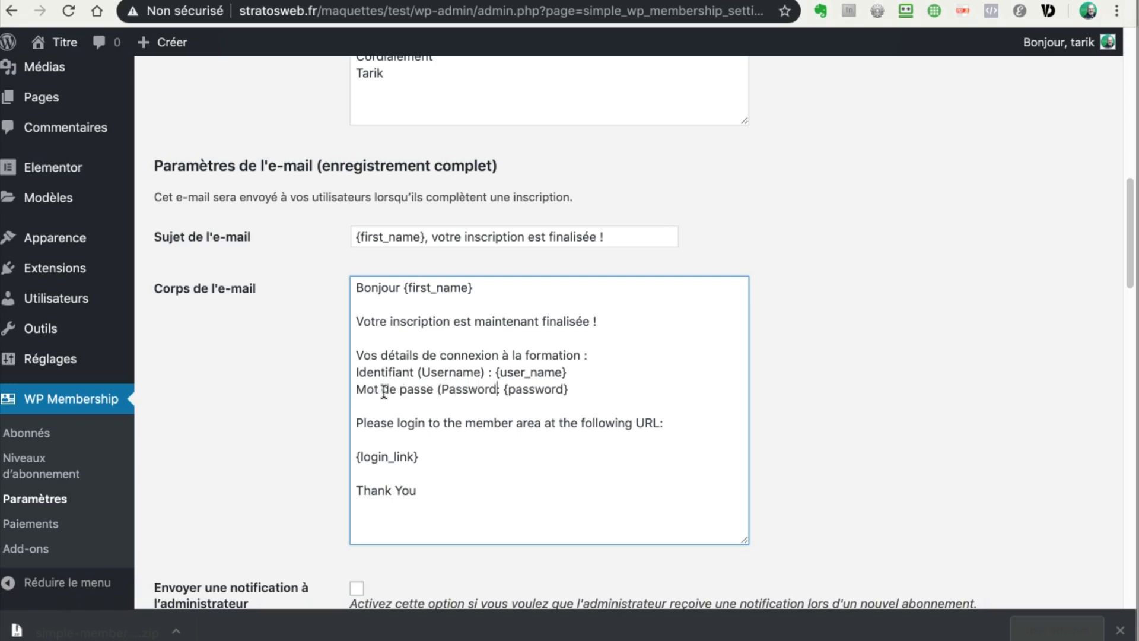
{"action": "type", "text": ")"}
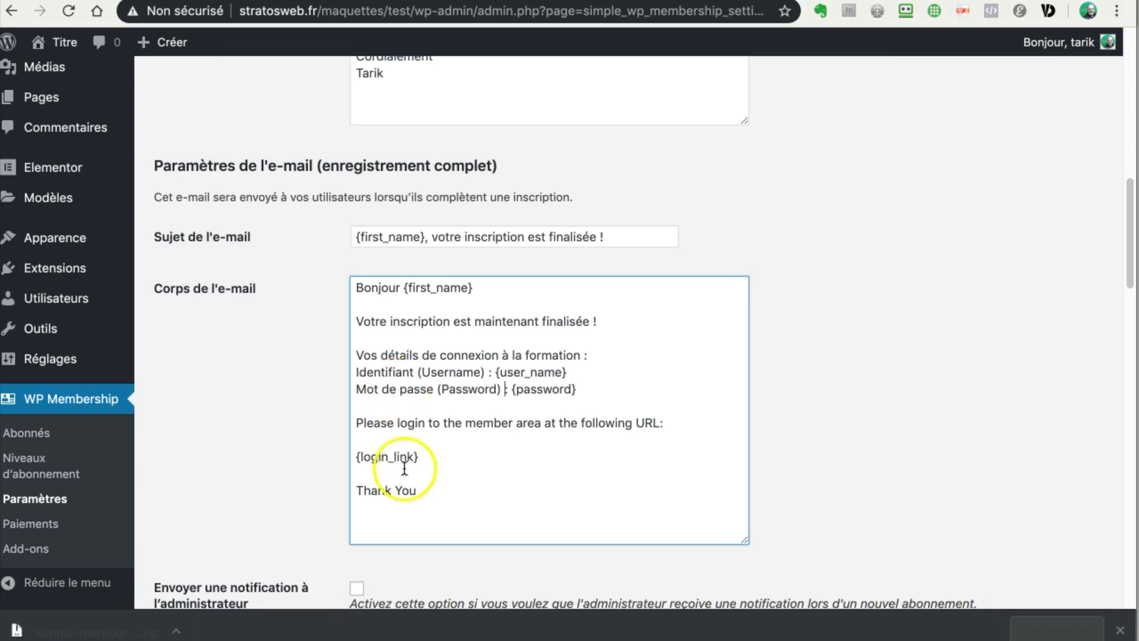
Replace the English login instruction above the {login_link} tag with "Vous pouvez vous connectez depuis :"
{"action": "left_click", "coordinate": [360, 423]}
{"action": "left_click", "coordinate": [360, 423]}
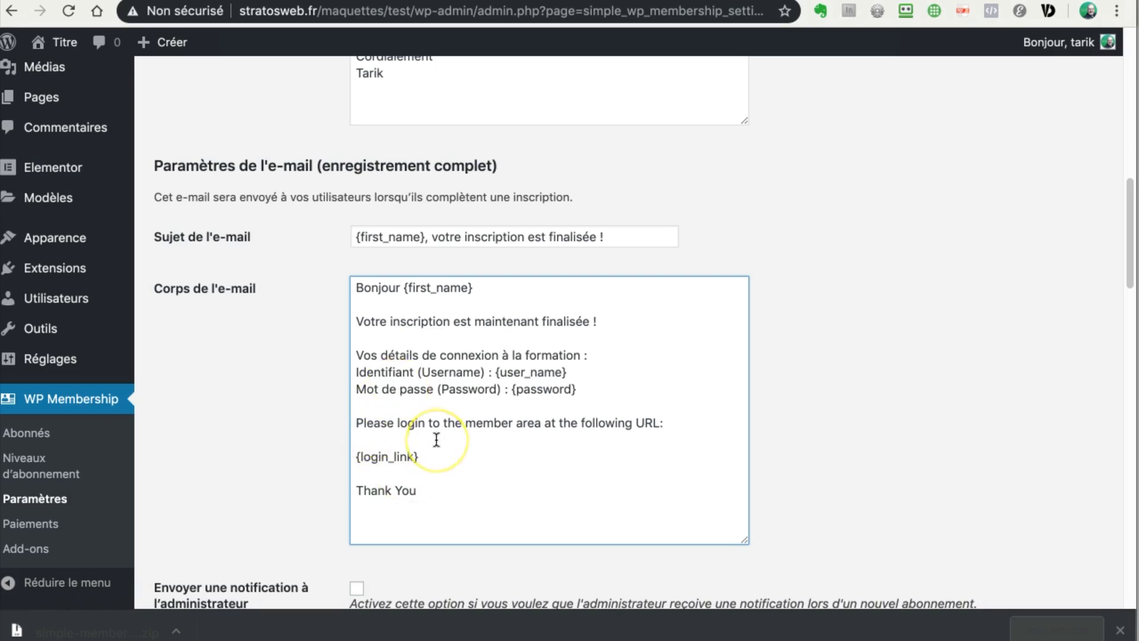
{"action": "type", "text": "Vous pouvez "}
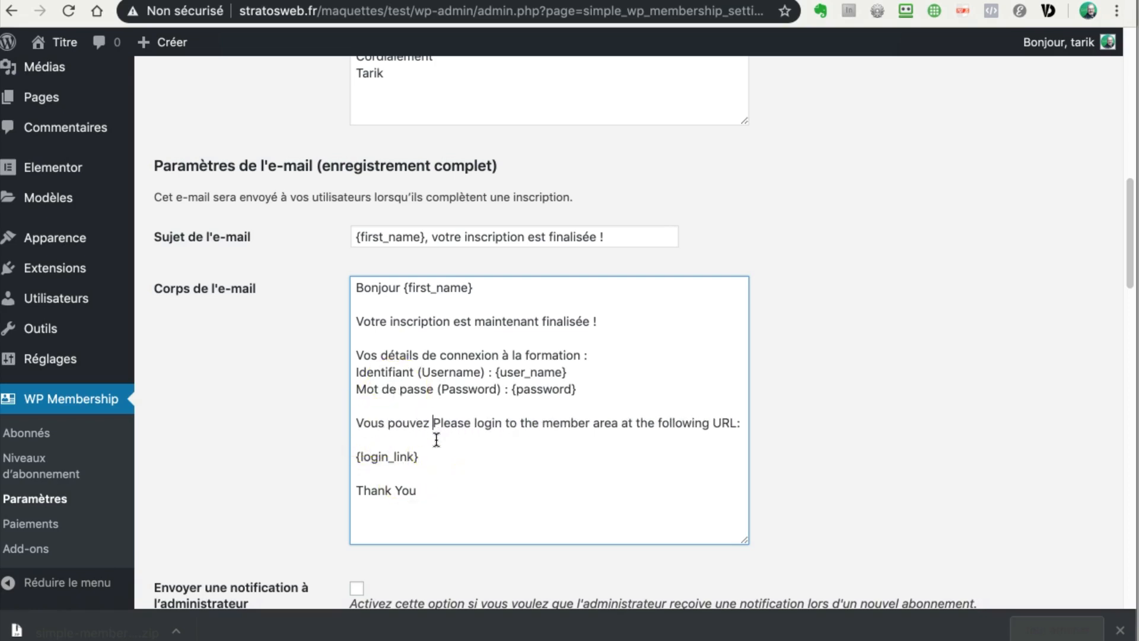
{"action": "type", "text": "vous connectez"}
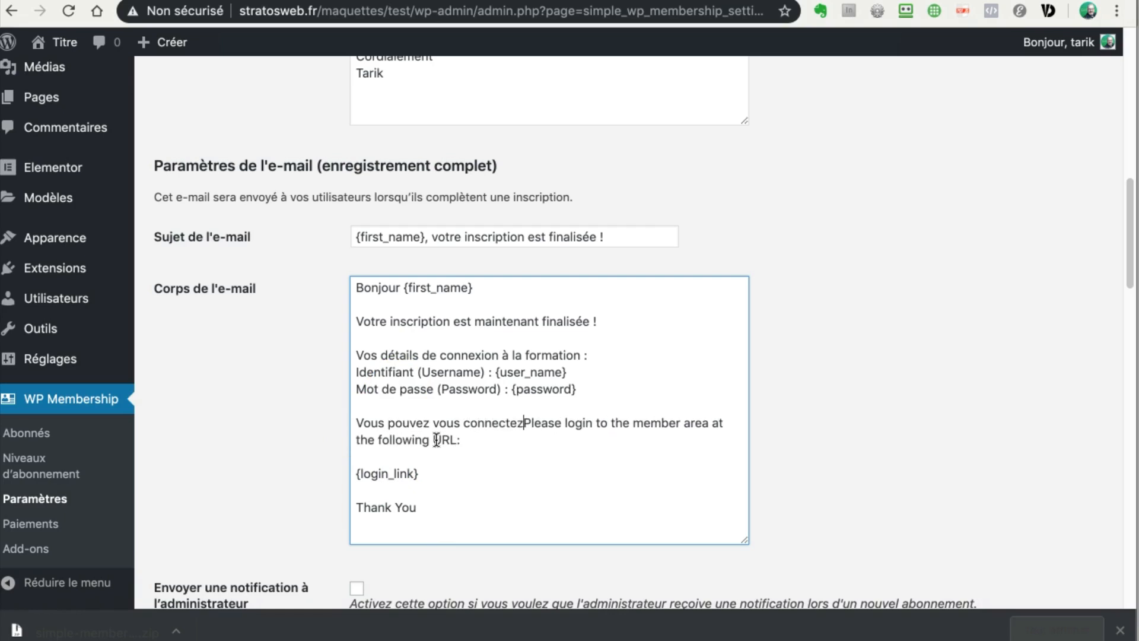
{"action": "type", "text": " depuis :"}
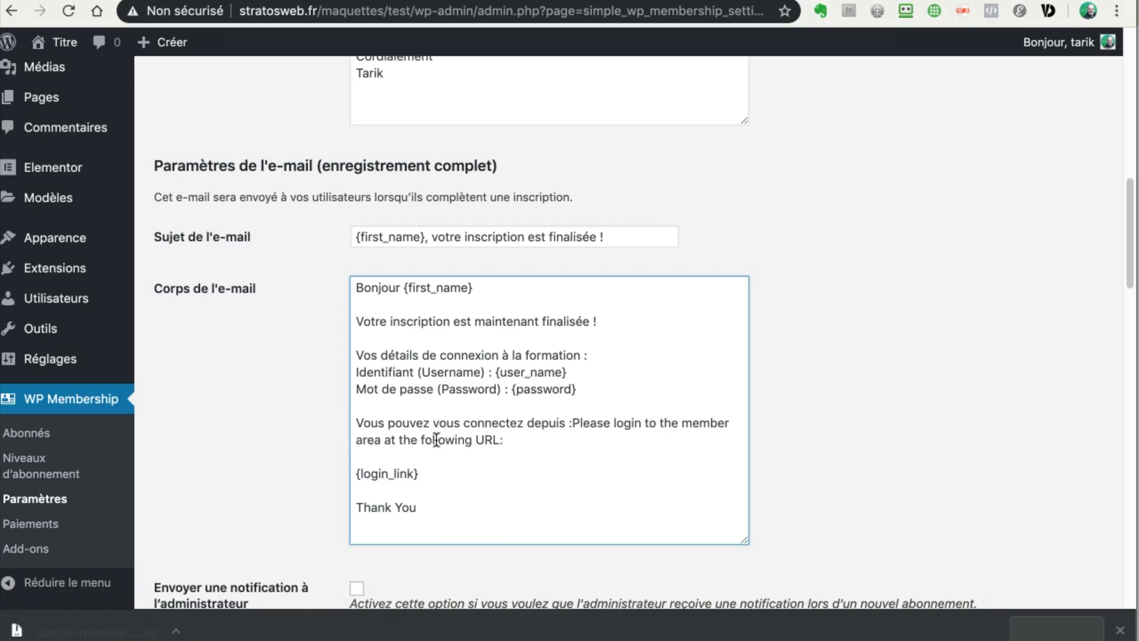
{"action": "key", "text": "shift+End"}
{"action": "key", "text": "Delete"}
{"action": "key", "text": "Delete"}
{"action": "key", "text": "Delete"}
{"action": "key", "text": "Delete"}
{"action": "key", "text": "Delete"}
{"action": "key", "text": "Delete"}
{"action": "key", "text": "Delete"}
{"action": "key", "text": "Delete"}
{"action": "key", "text": "Delete"}
{"action": "key", "text": "Delete"}
{"action": "key", "text": "Delete"}
{"action": "key", "text": "Delete"}
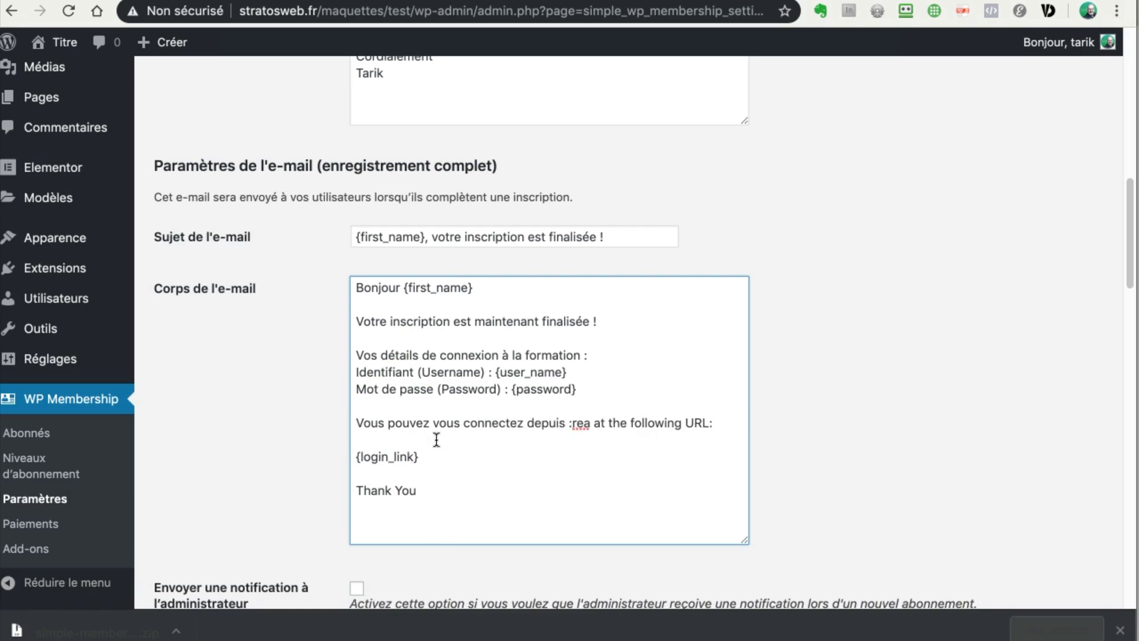
{"action": "key", "text": "Delete"}
{"action": "key", "text": "Delete"}
{"action": "key", "text": "Delete"}
{"action": "key", "text": "Delete"}
{"action": "key", "text": "Delete"}
{"action": "key", "text": "Delete"}
{"action": "key", "text": "Delete"}
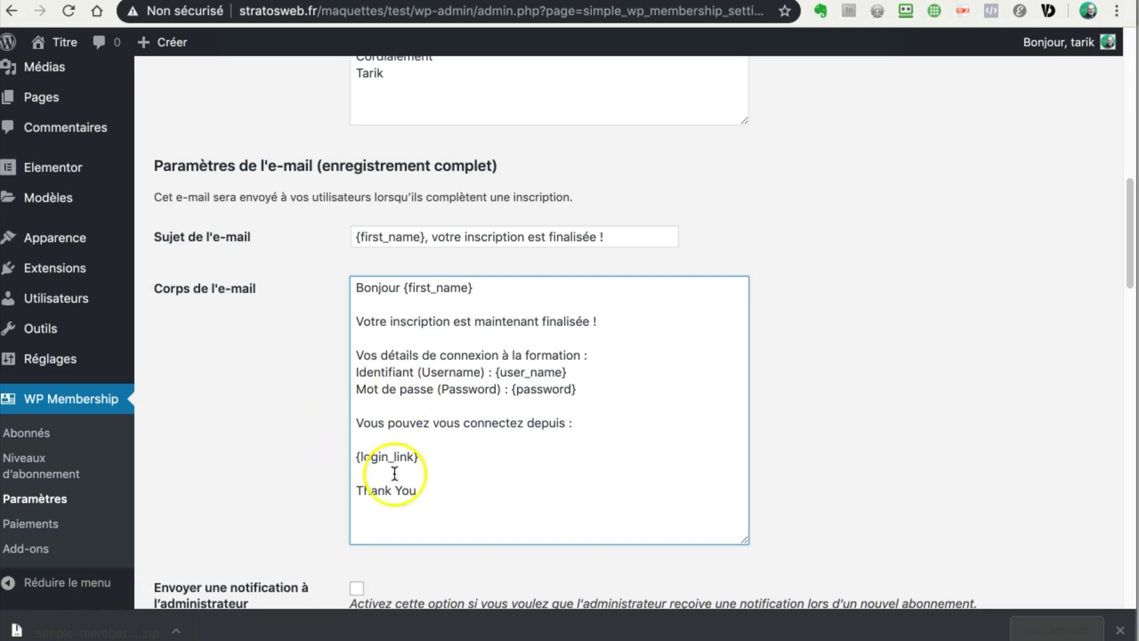
Replace "Thank You" in the registration-complete e-mail with the "Cordialement" closing and sender's first name copied from the completion-request e-mail
{"action": "scroll", "coordinate": [288, 204], "scroll_direction": "up", "scroll_amount": 3}
{"action": "left_click_drag", "start_coordinate": [386, 199], "coordinate": [351, 168]}
{"action": "key", "text": "ctrl+c"}
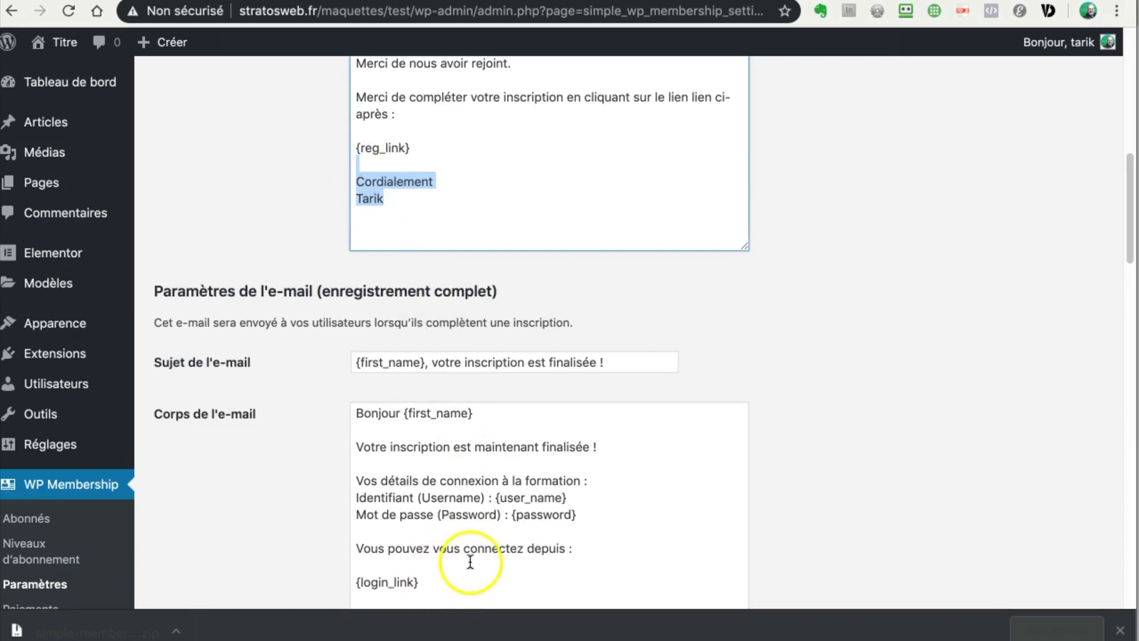
{"action": "scroll", "coordinate": [451, 564], "scroll_direction": "down", "scroll_amount": 3}
{"action": "left_click_drag", "start_coordinate": [418, 410], "coordinate": [350, 398]}
{"action": "key", "text": "ctrl+v"}
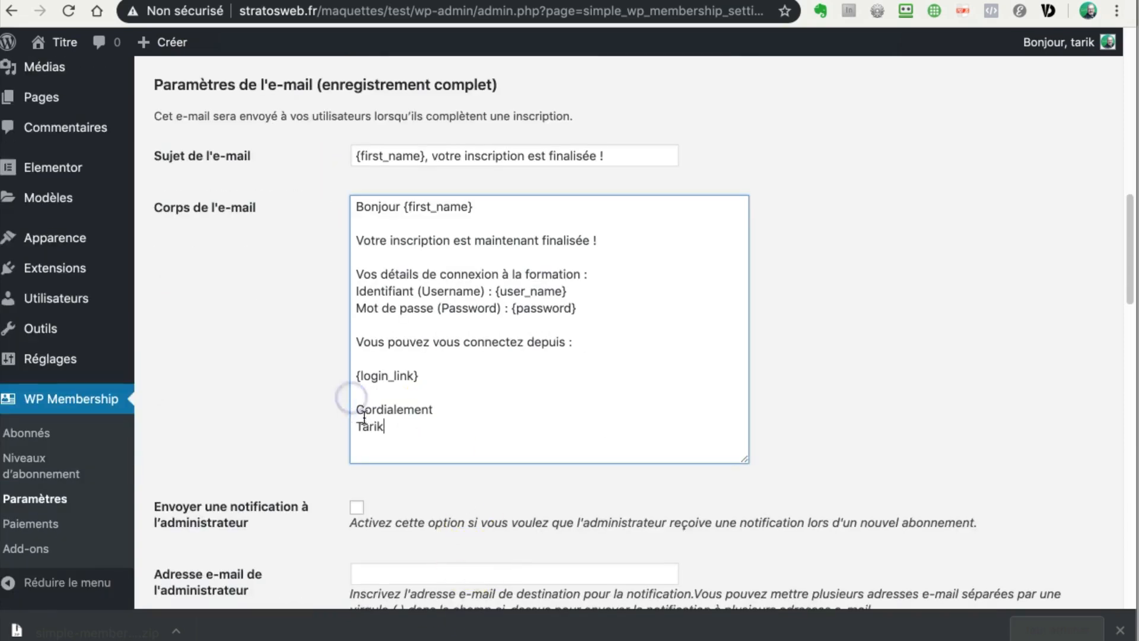
Review the finished registration-complete e-mail and enable sending a notification to the administrator for new memberships
{"action": "scroll", "coordinate": [876, 419], "scroll_direction": "down", "scroll_amount": 1}
{"action": "scroll", "coordinate": [876, 416], "scroll_direction": "down", "scroll_amount": 3}
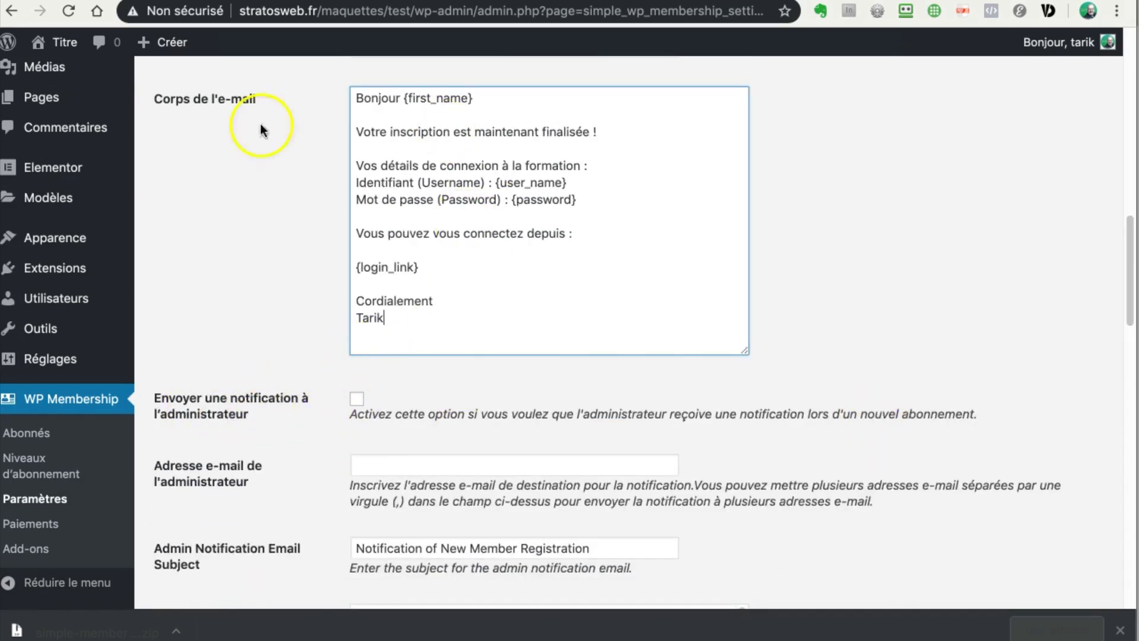
{"action": "scroll", "coordinate": [259, 149], "scroll_direction": "up", "scroll_amount": 5}
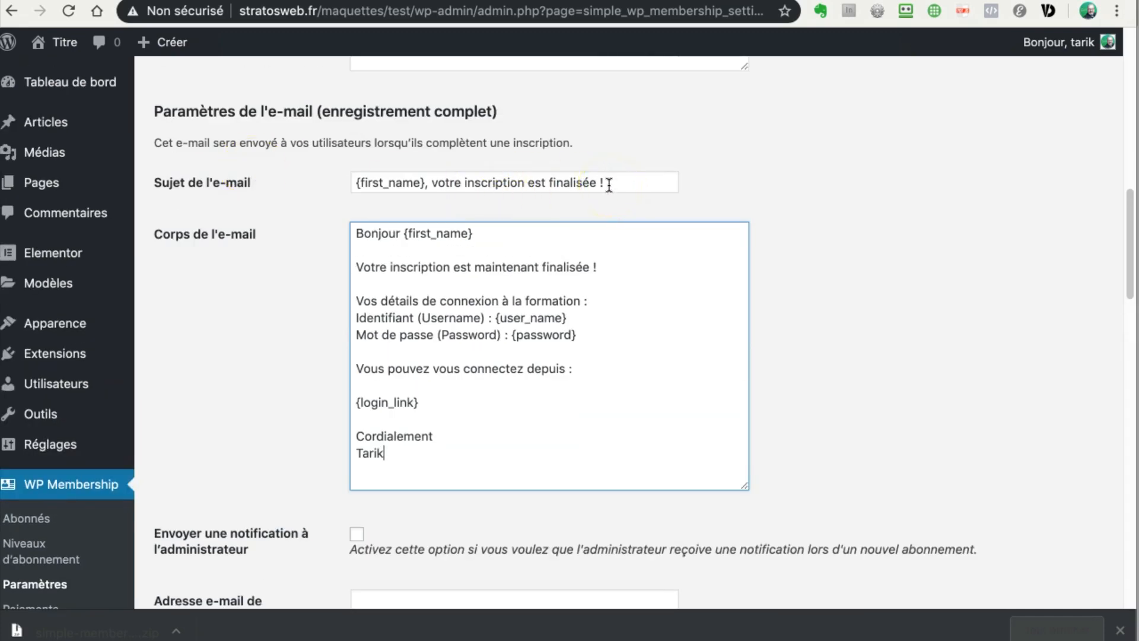
{"action": "scroll", "coordinate": [287, 351], "scroll_direction": "down", "scroll_amount": 6}
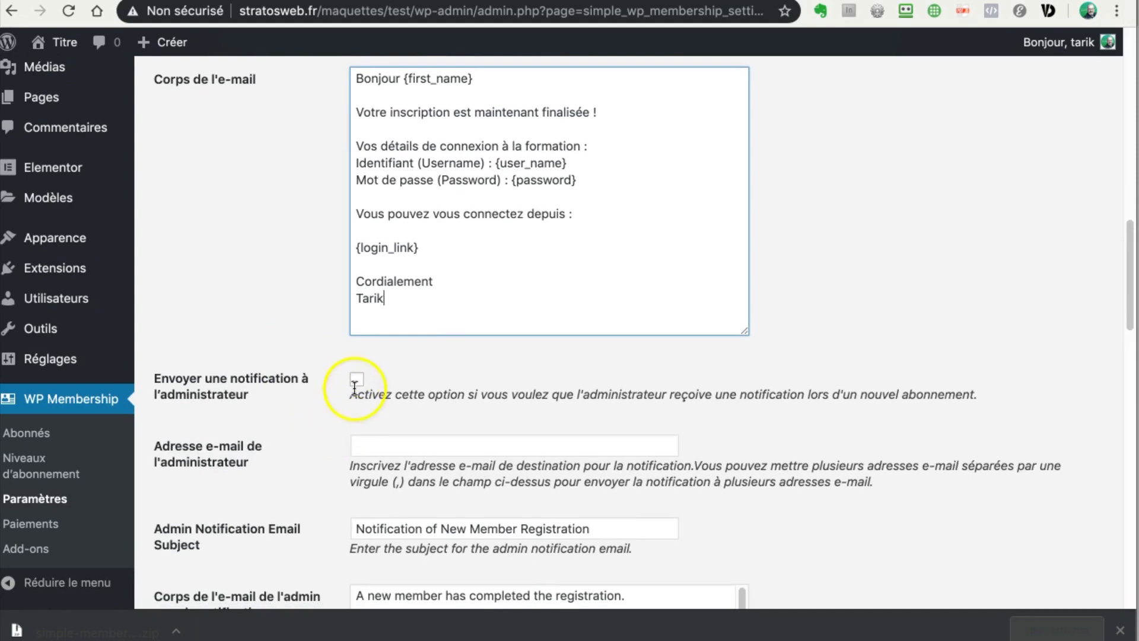
{"action": "left_click", "coordinate": [356, 381]}
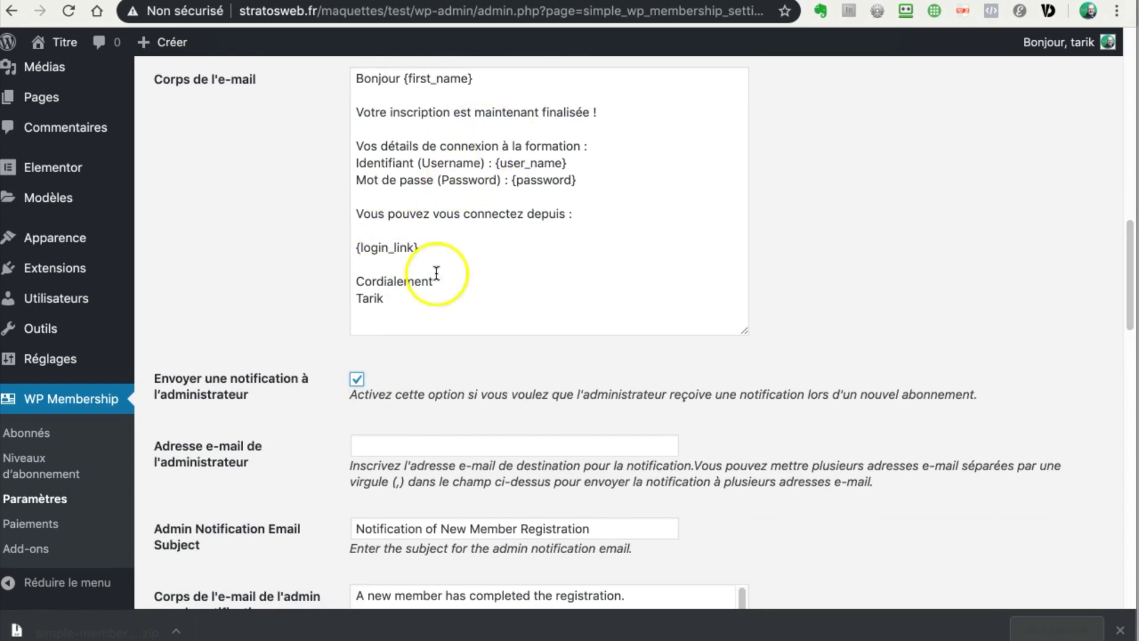
Fill in the administrator's e-mail address by copying the contact address from the sender setting that applies to all e-mails
{"action": "scroll", "coordinate": [260, 421], "scroll_direction": "down", "scroll_amount": 1}
{"action": "left_click", "coordinate": [353, 418]}
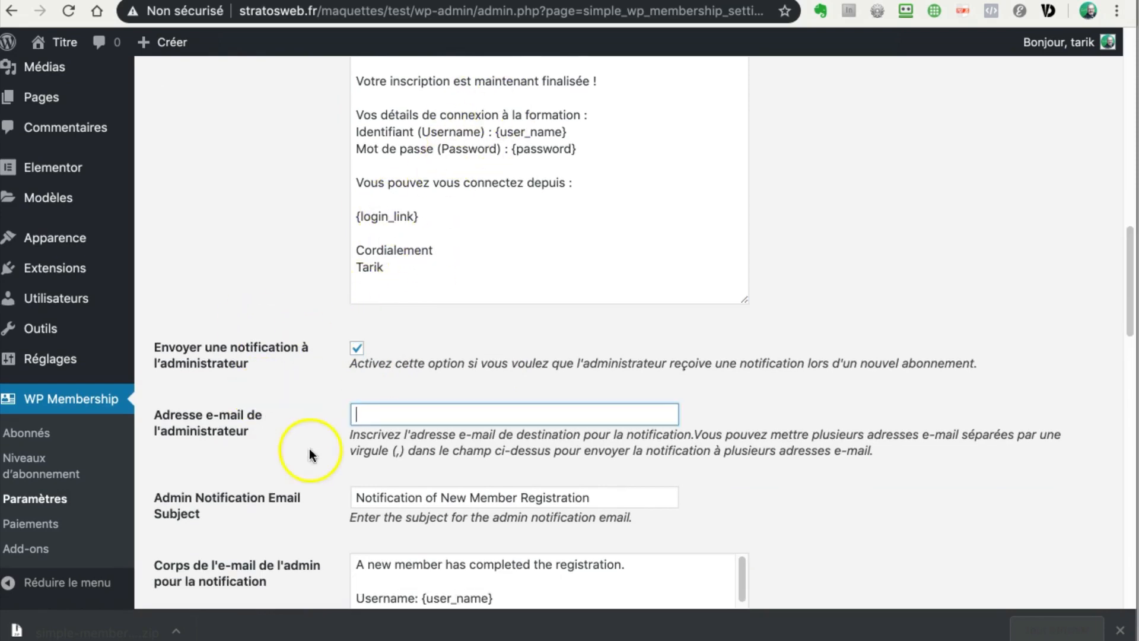
{"action": "scroll", "coordinate": [330, 365], "scroll_direction": "up", "scroll_amount": 13}
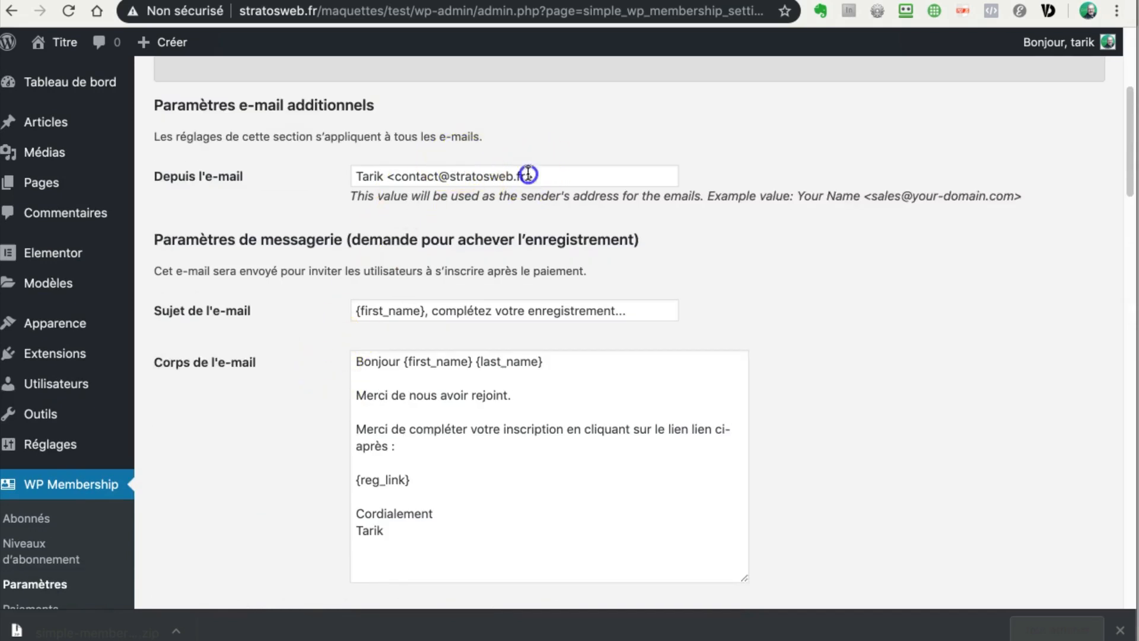
{"action": "left_click_drag", "start_coordinate": [525, 177], "coordinate": [397, 177]}
{"action": "key", "text": "ctrl+c"}
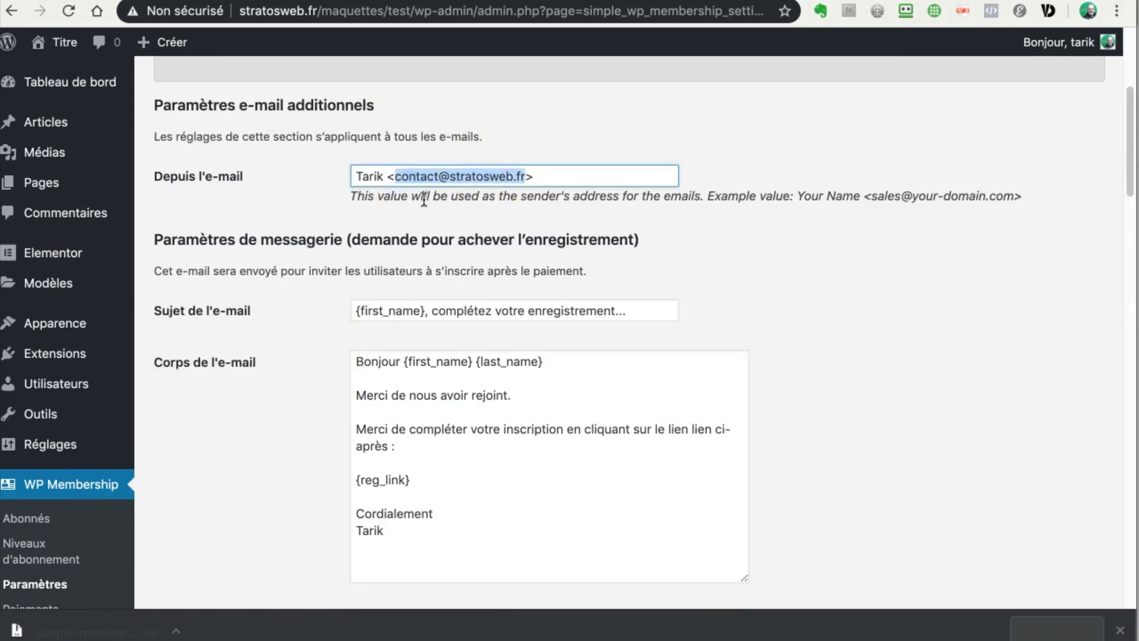
{"action": "scroll", "coordinate": [279, 429], "scroll_direction": "down", "scroll_amount": 8}
{"action": "scroll", "coordinate": [279, 429], "scroll_direction": "down", "scroll_amount": 7}
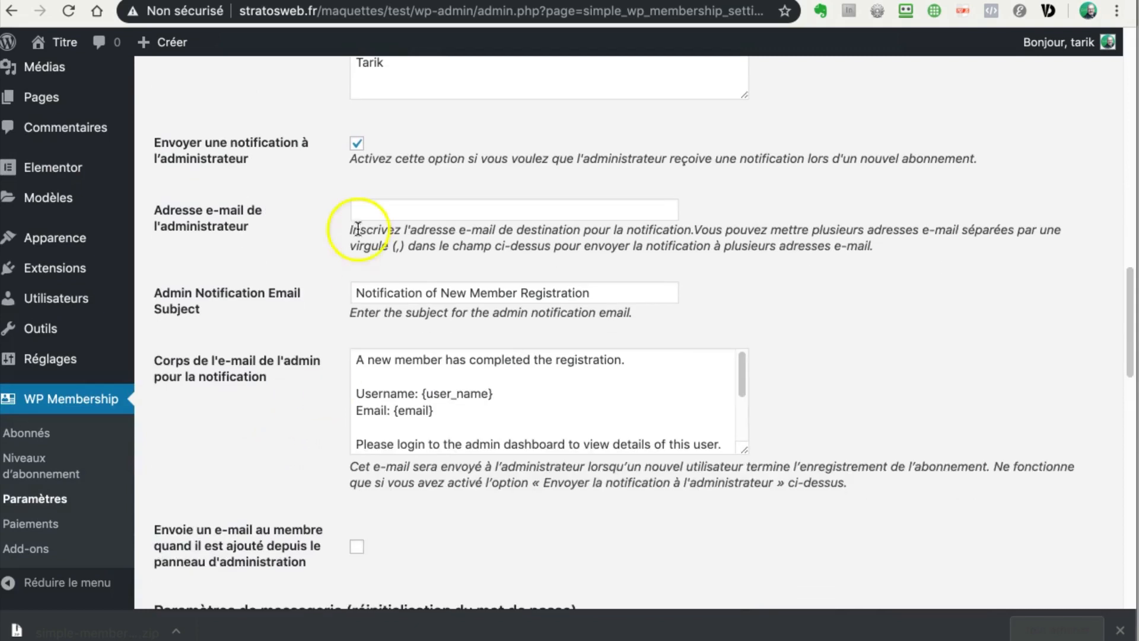
{"action": "left_click", "coordinate": [365, 212]}
{"action": "key", "text": "ctrl+v"}
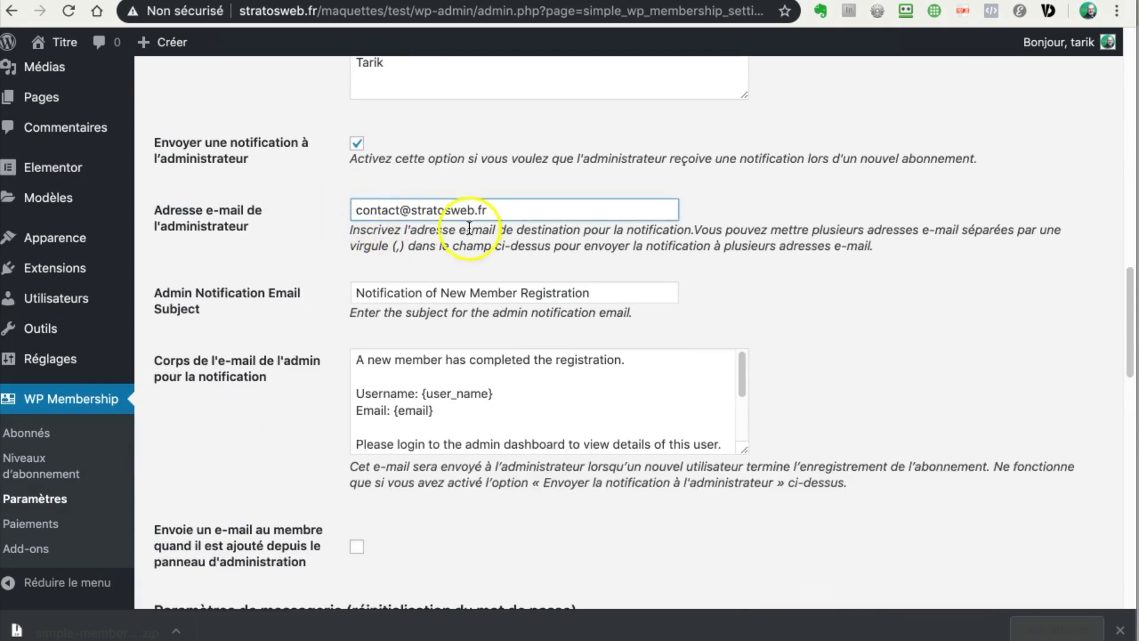
Review the administrator notification's subject and full body, check the remaining member e-mail templates, and save the e-mail settings
{"action": "left_click", "coordinate": [373, 298]}
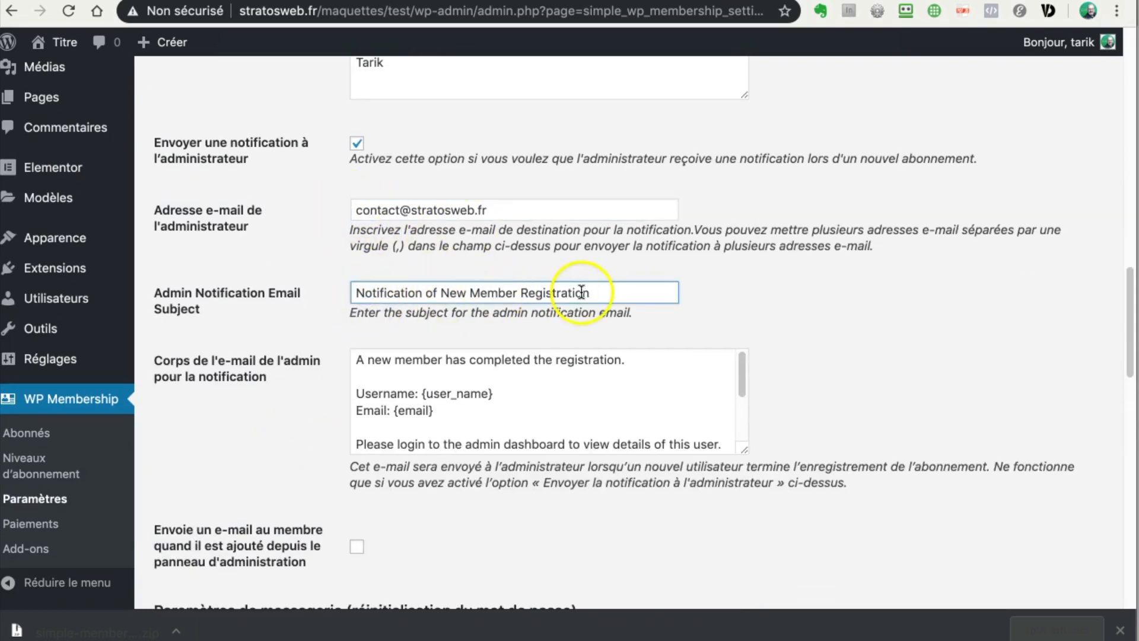
{"action": "scroll", "coordinate": [521, 341], "scroll_direction": "down", "scroll_amount": 2}
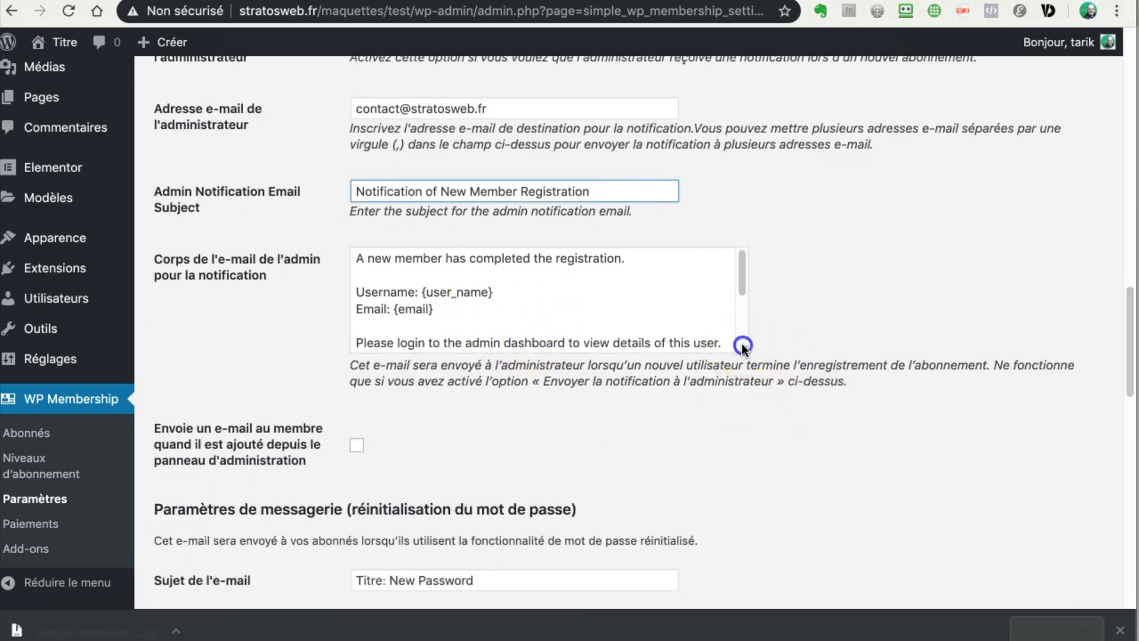
{"action": "left_click_drag", "start_coordinate": [743, 346], "coordinate": [767, 468]}
{"action": "scroll", "coordinate": [338, 380], "scroll_direction": "down", "scroll_amount": 8}
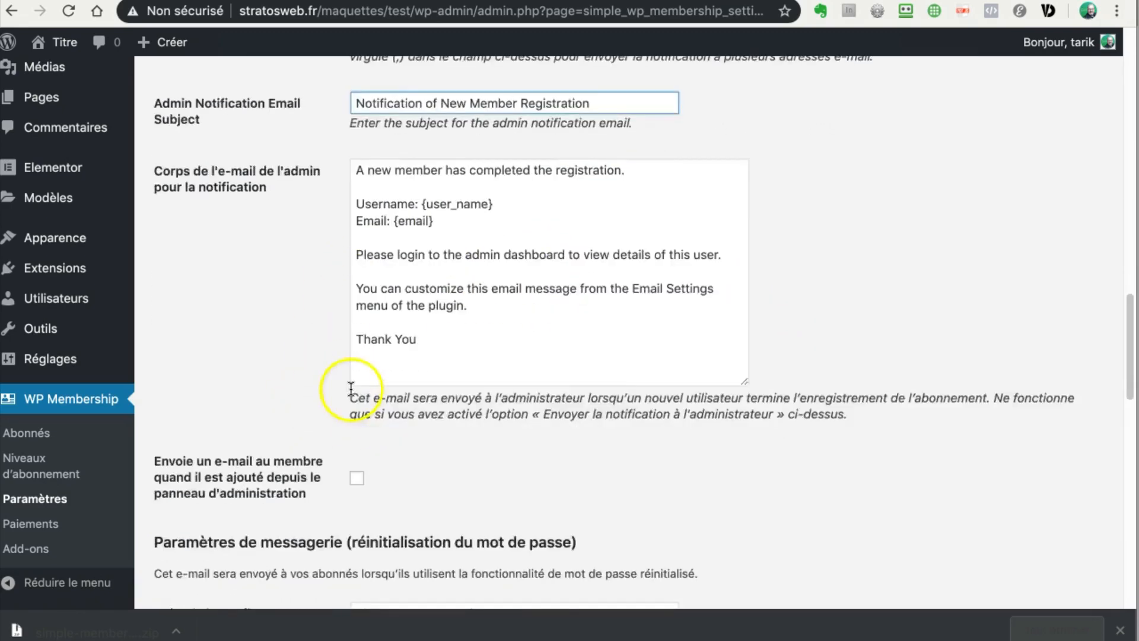
{"action": "scroll", "coordinate": [348, 386], "scroll_direction": "down", "scroll_amount": 9}
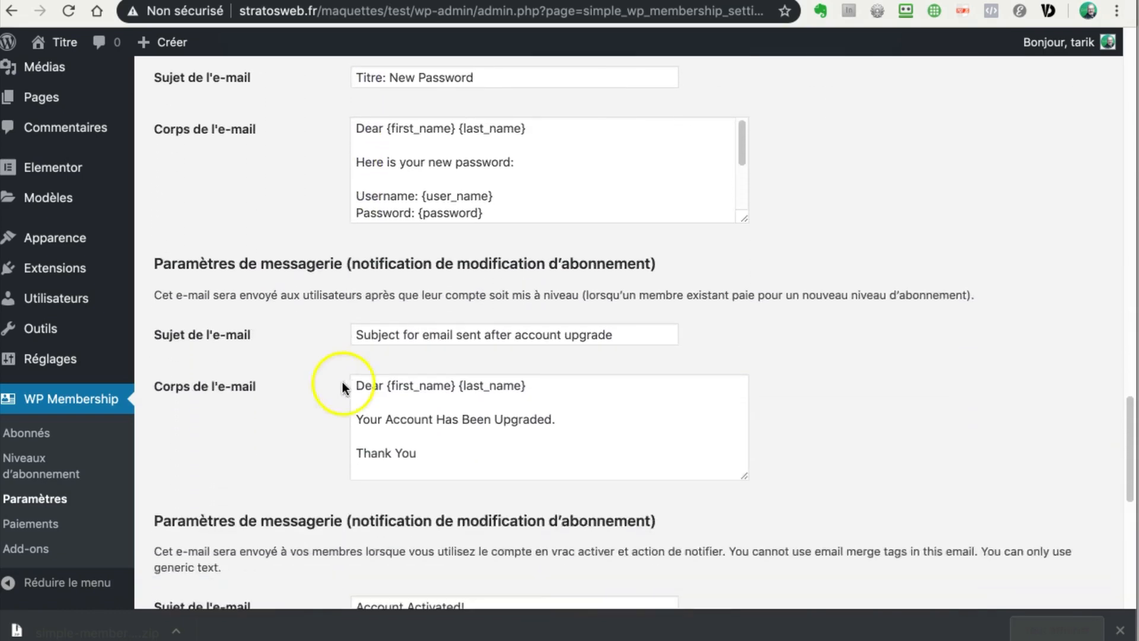
{"action": "scroll", "coordinate": [319, 387], "scroll_direction": "down", "scroll_amount": 5}
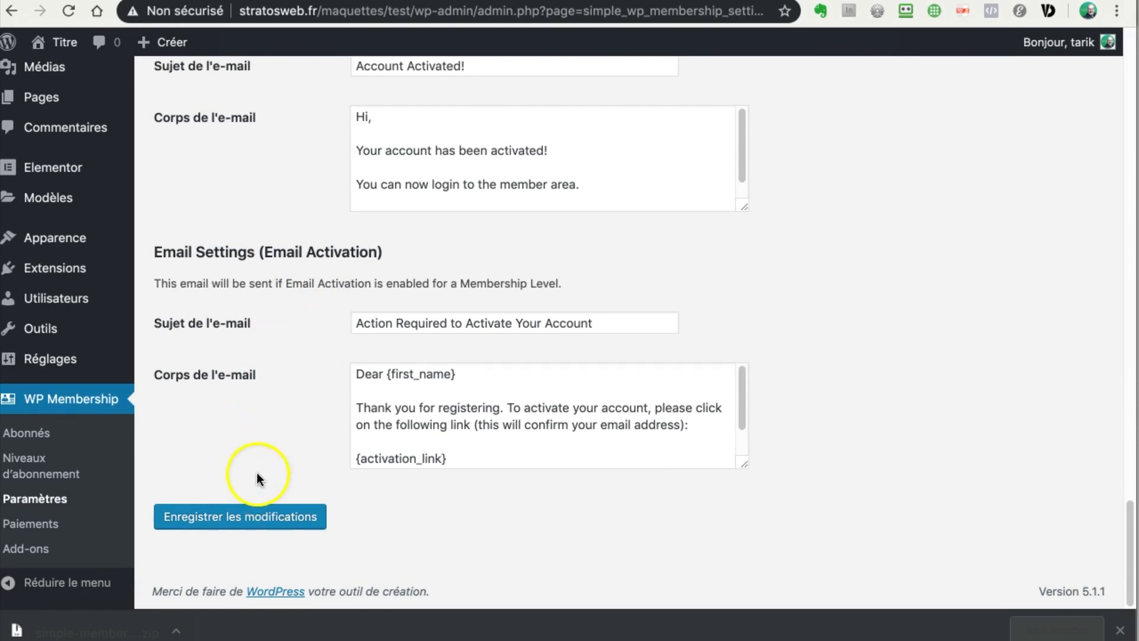
{"action": "left_click", "coordinate": [226, 504]}
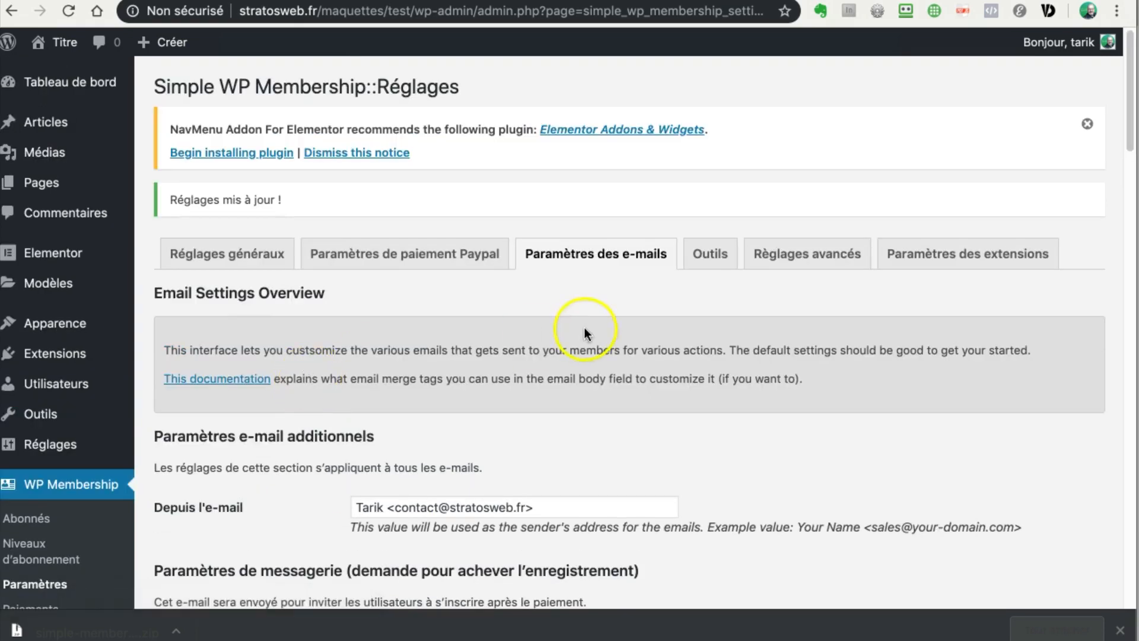
Examine the tools for generating registration-completion links and re-creating required pages, and check the required page addresses in the general settings
{"action": "left_click", "coordinate": [715, 265]}
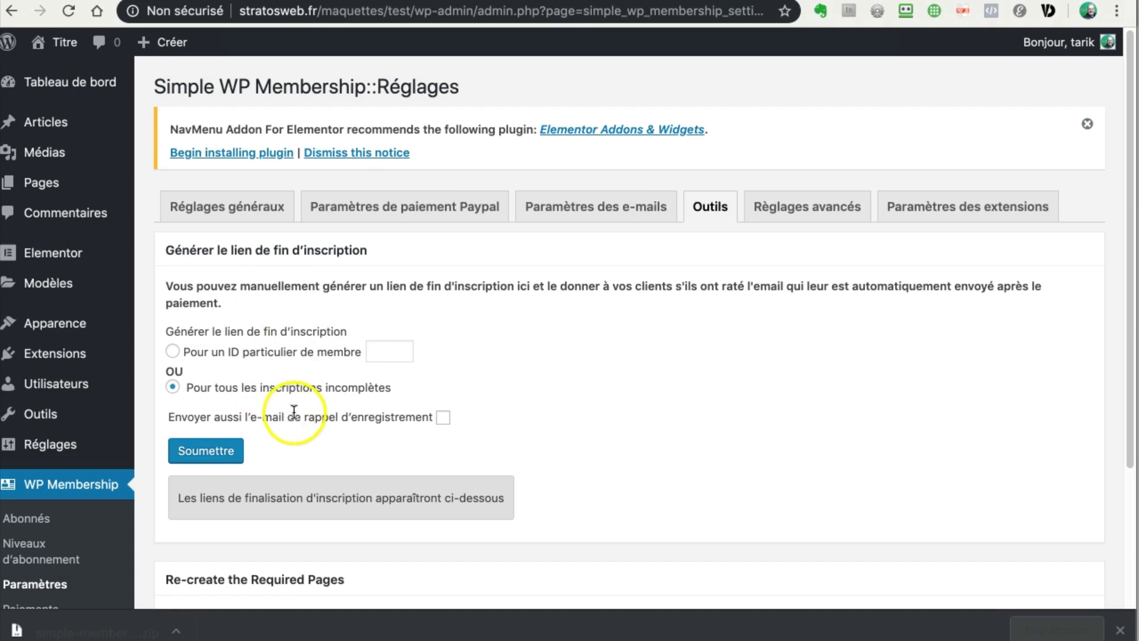
{"action": "scroll", "coordinate": [313, 451], "scroll_direction": "down", "scroll_amount": 3}
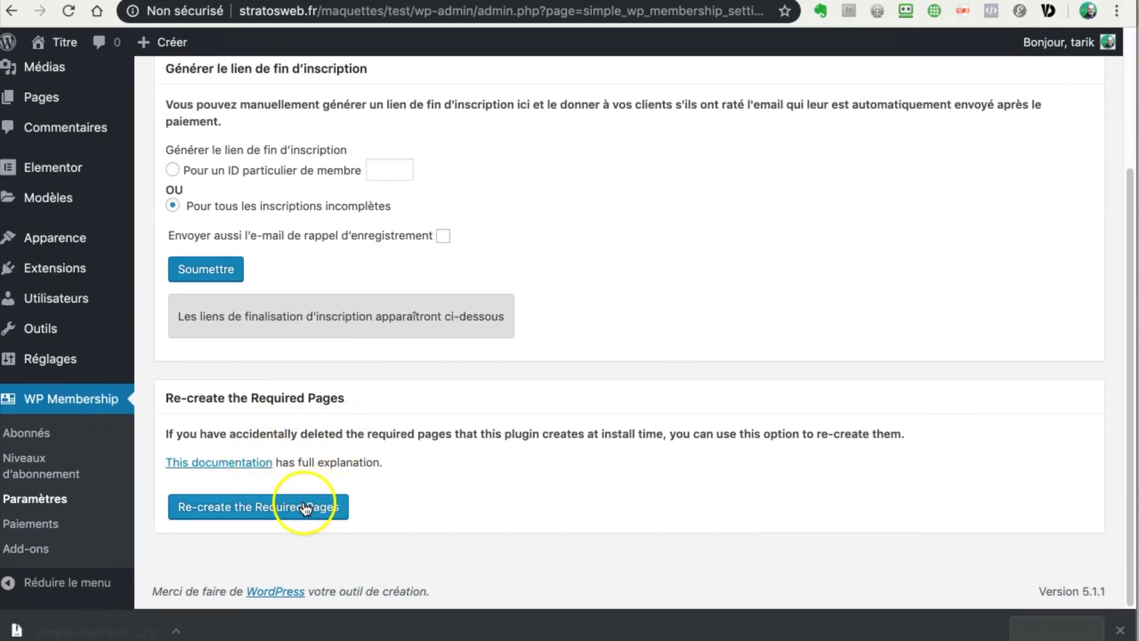
{"action": "scroll", "coordinate": [541, 336], "scroll_direction": "up", "scroll_amount": 3}
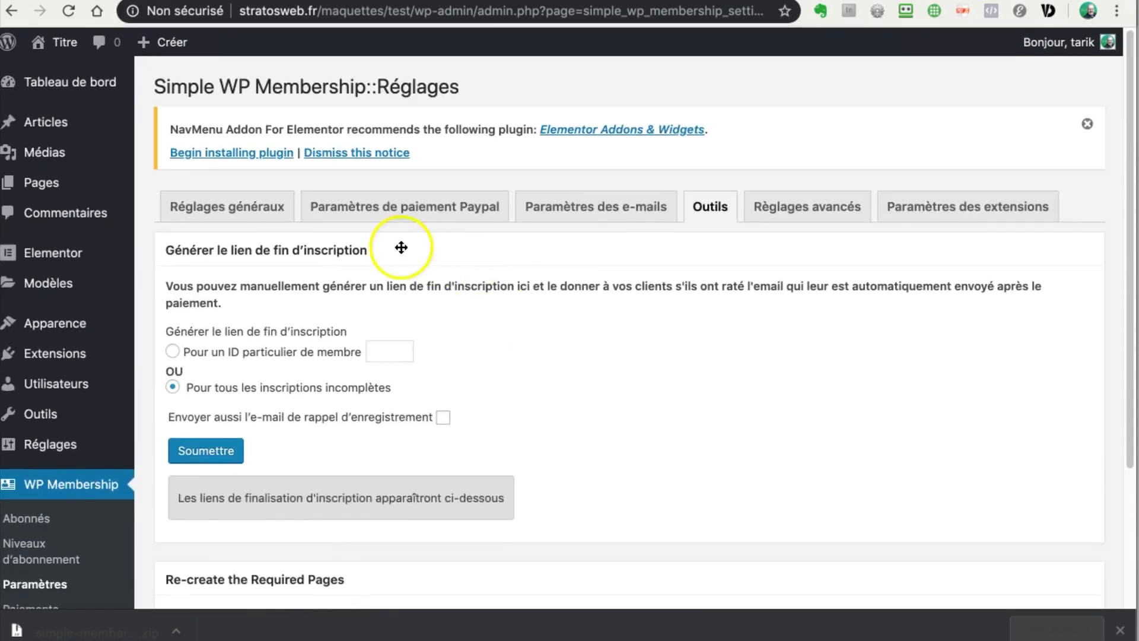
{"action": "left_click", "coordinate": [218, 209]}
{"action": "scroll", "coordinate": [433, 483], "scroll_direction": "down", "scroll_amount": 12}
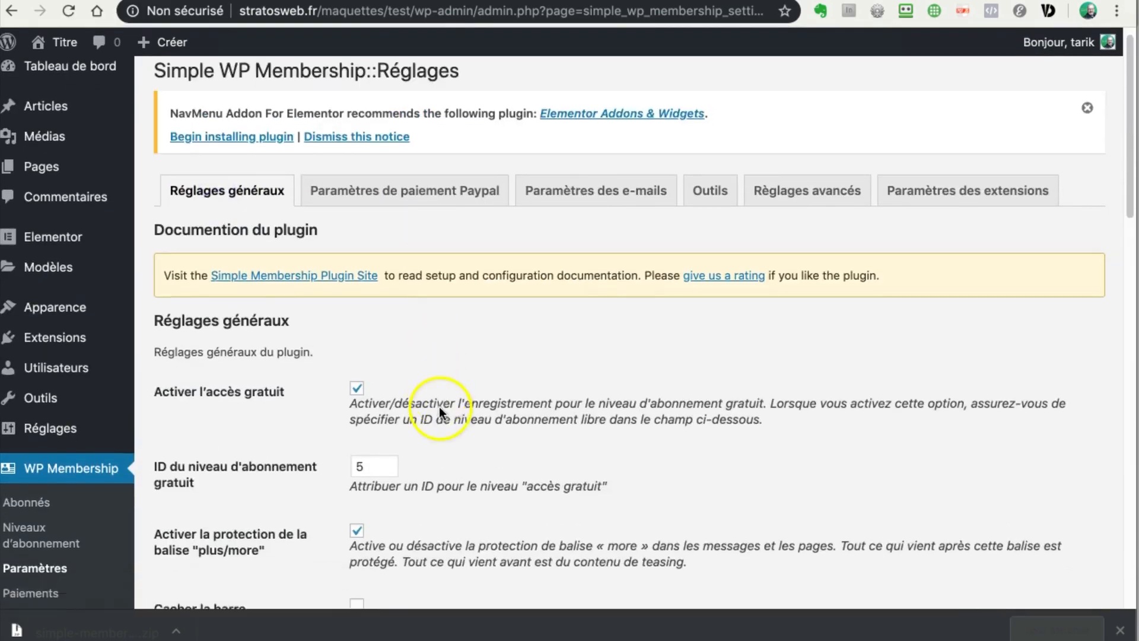
{"action": "scroll", "coordinate": [353, 390], "scroll_direction": "up", "scroll_amount": 3}
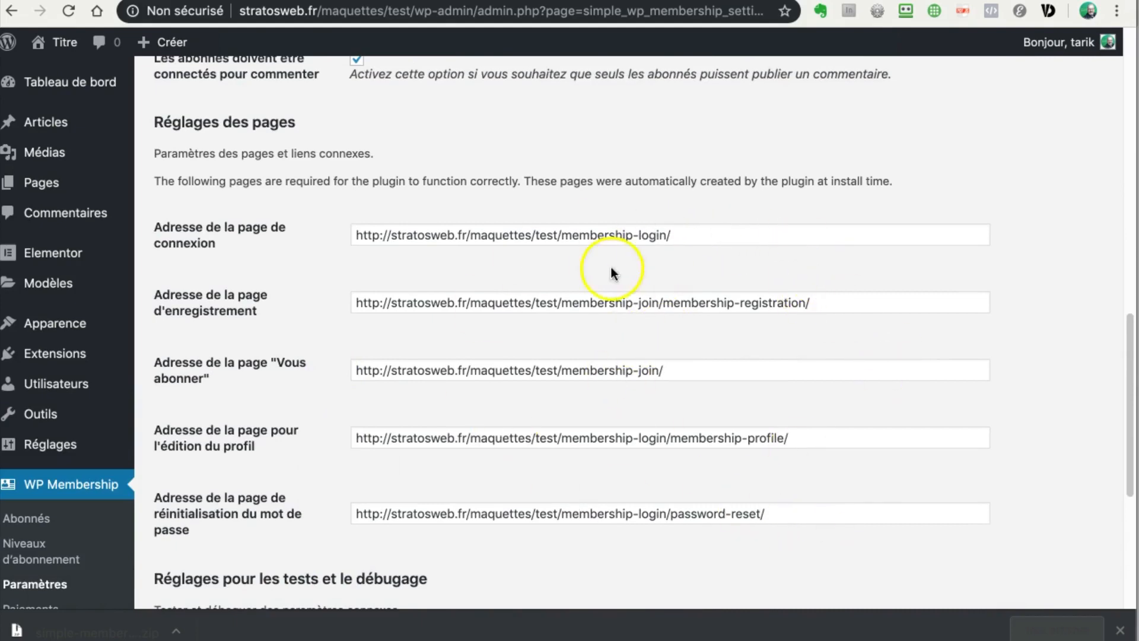
{"action": "scroll", "coordinate": [439, 196], "scroll_direction": "up", "scroll_amount": 8}
{"action": "scroll", "coordinate": [430, 203], "scroll_direction": "up", "scroll_amount": 6}
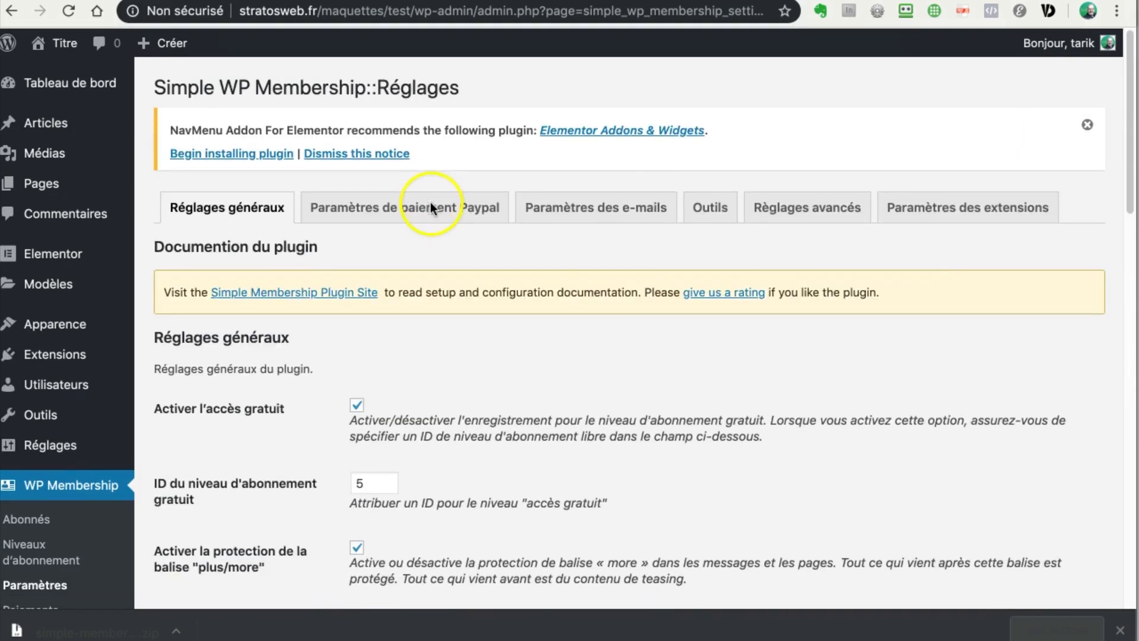
{"action": "left_click", "coordinate": [699, 209]}
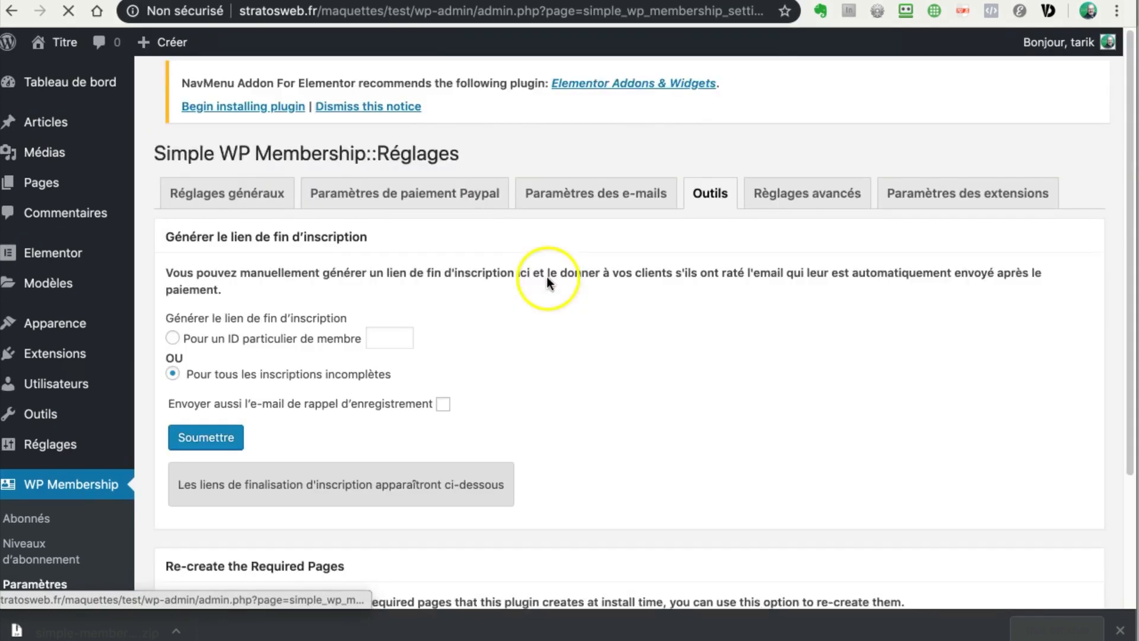
{"action": "scroll", "coordinate": [539, 293], "scroll_direction": "down", "scroll_amount": 4}
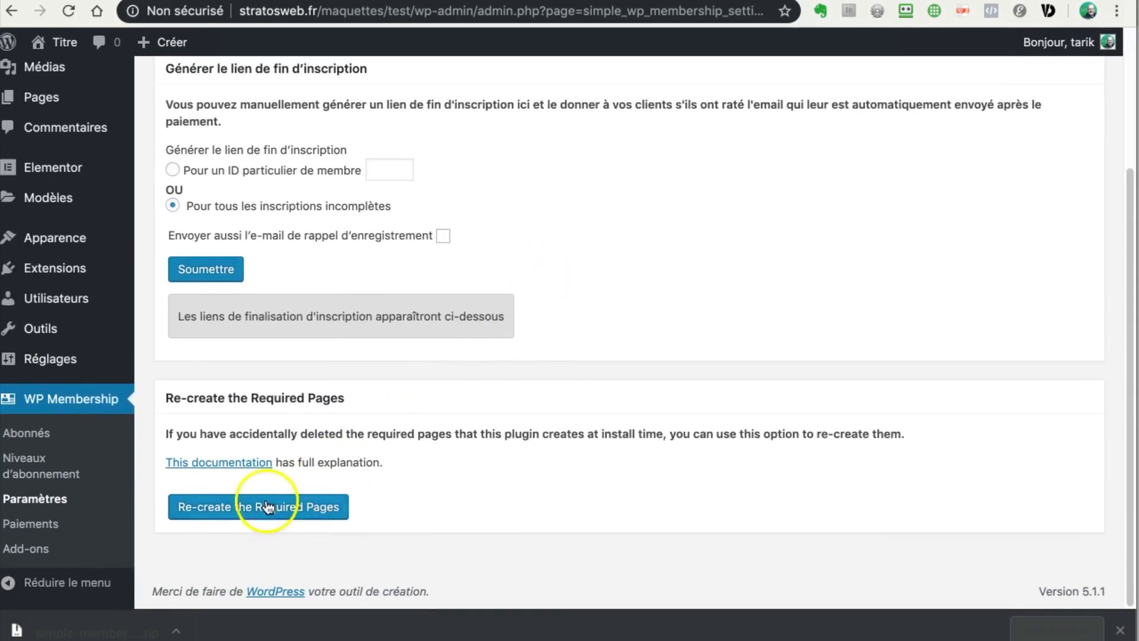
{"action": "left_click", "coordinate": [295, 523]}
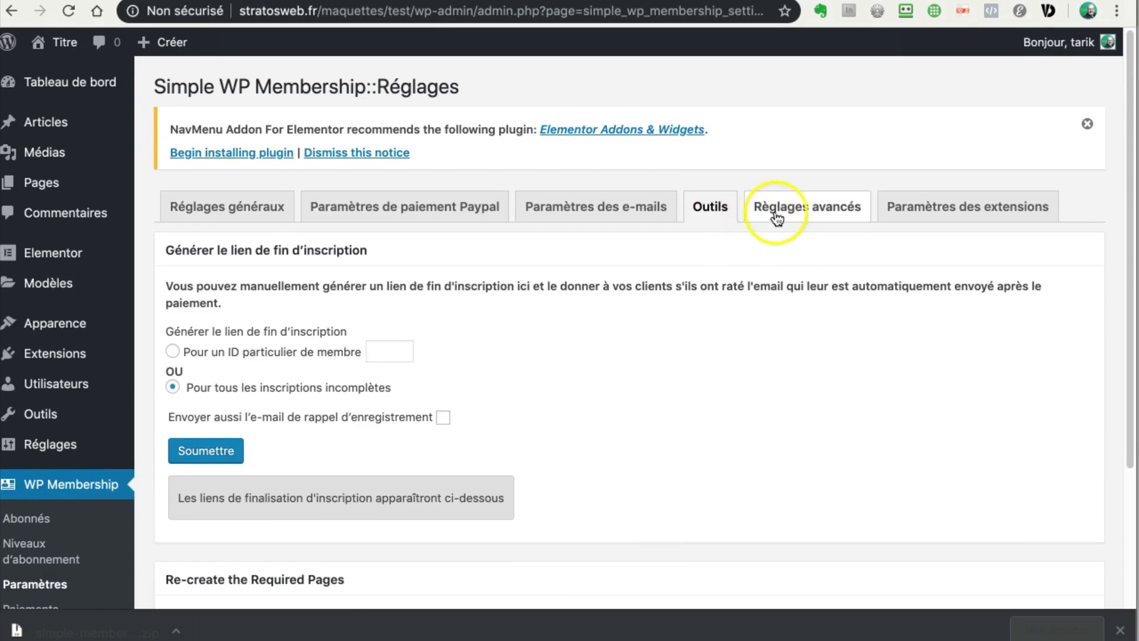
Examine the advanced settings, from expired-account login and redirect URLs through automatic account creation to the terms and privacy policy fields
{"action": "left_click", "coordinate": [776, 219]}
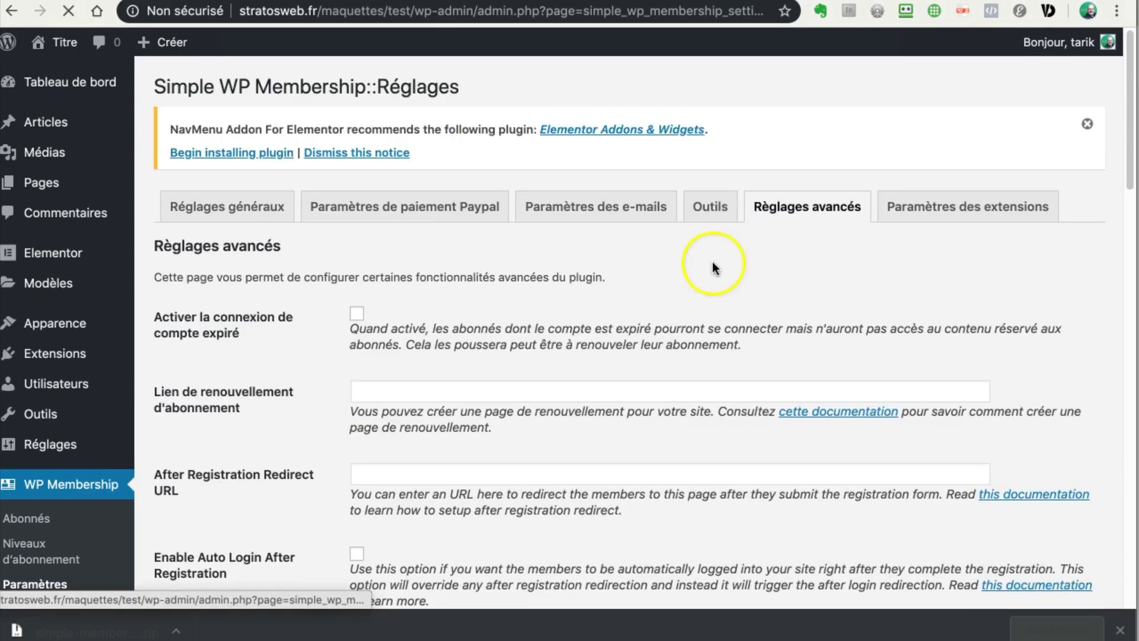
{"action": "scroll", "coordinate": [604, 311], "scroll_direction": "down", "scroll_amount": 4}
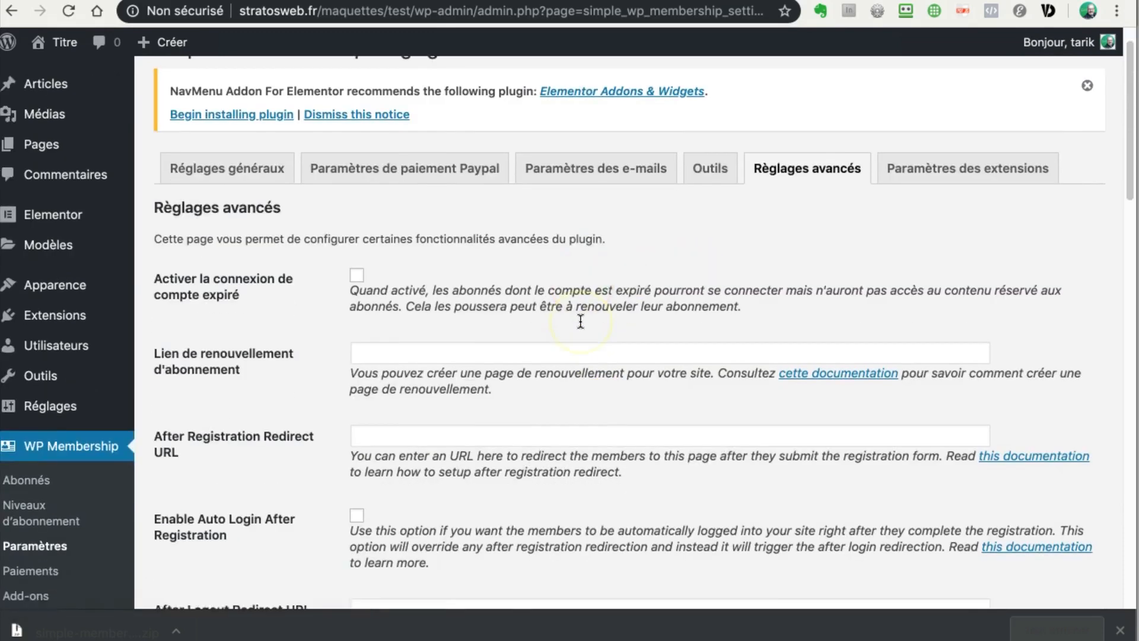
{"action": "scroll", "coordinate": [577, 322], "scroll_direction": "down", "scroll_amount": 10}
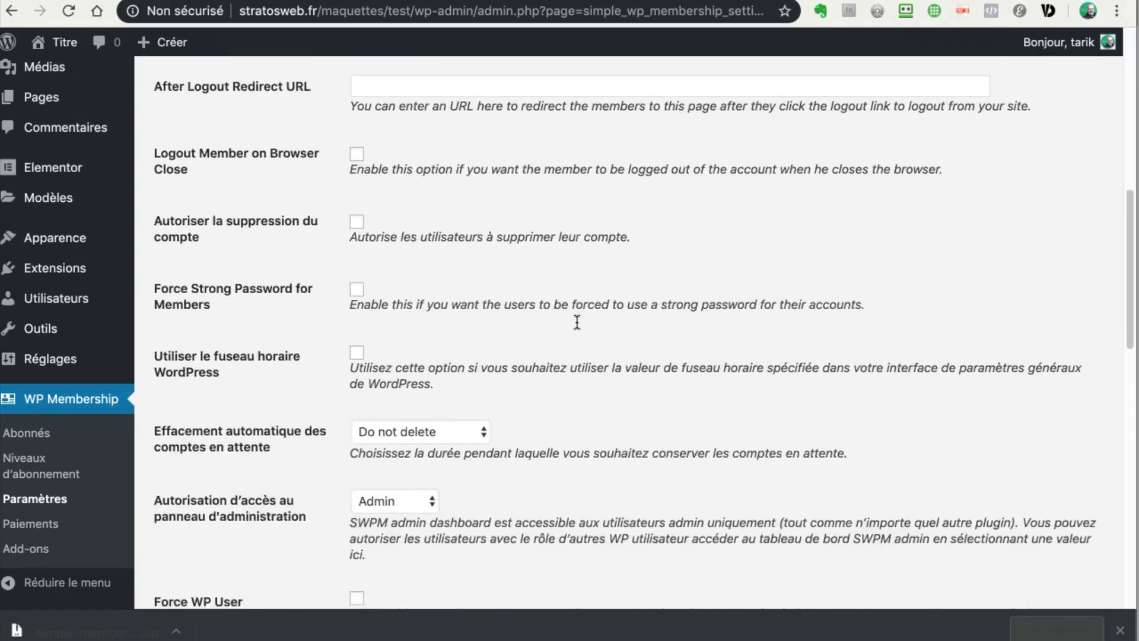
{"action": "scroll", "coordinate": [576, 321], "scroll_direction": "down", "scroll_amount": 10}
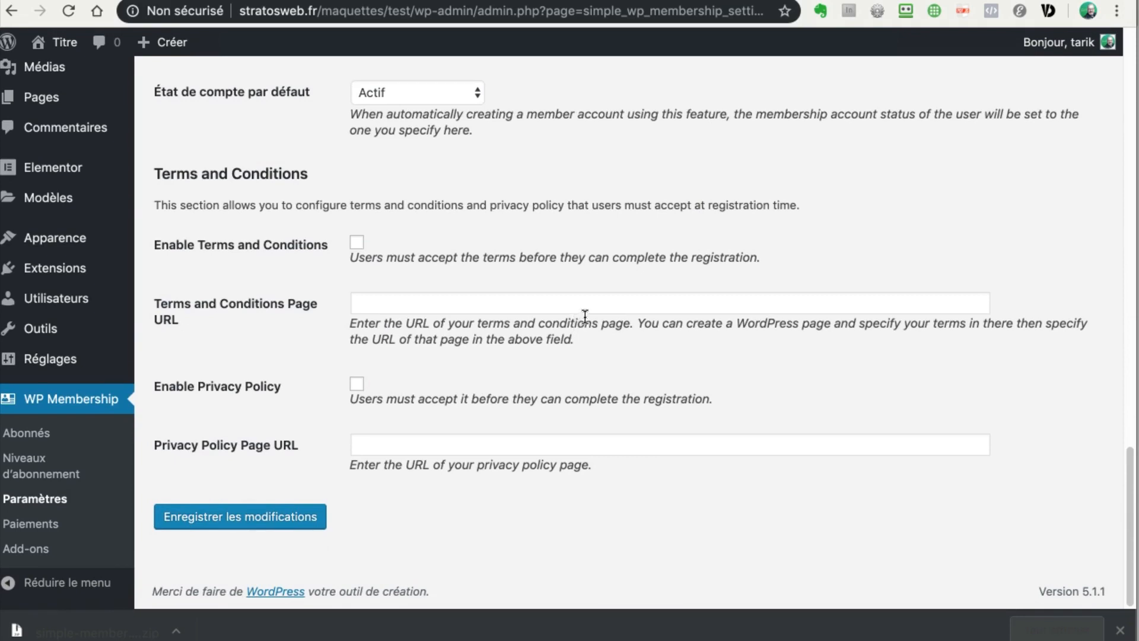
{"action": "scroll", "coordinate": [640, 300], "scroll_direction": "up", "scroll_amount": 20}
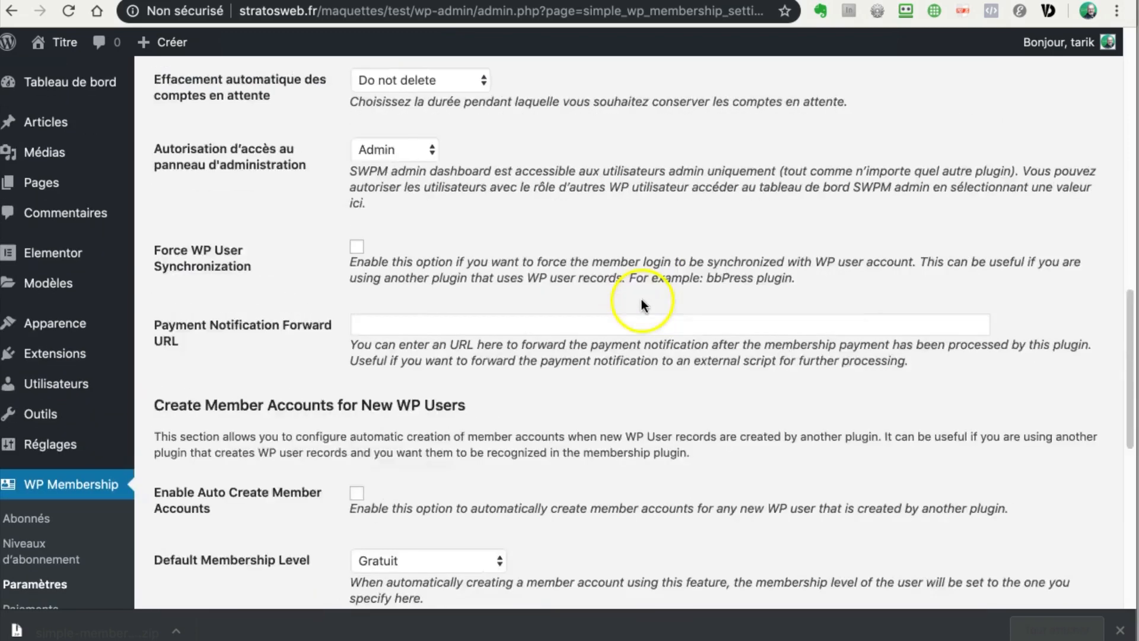
{"action": "scroll", "coordinate": [640, 306], "scroll_direction": "up", "scroll_amount": 1}
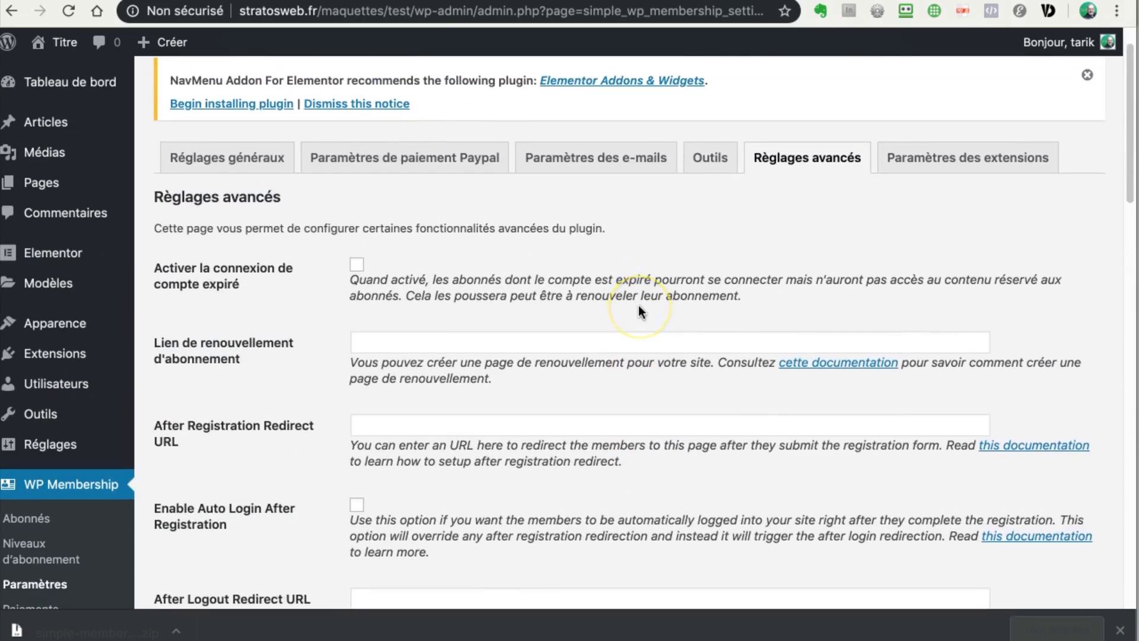
{"action": "scroll", "coordinate": [638, 305], "scroll_direction": "down", "scroll_amount": 5}
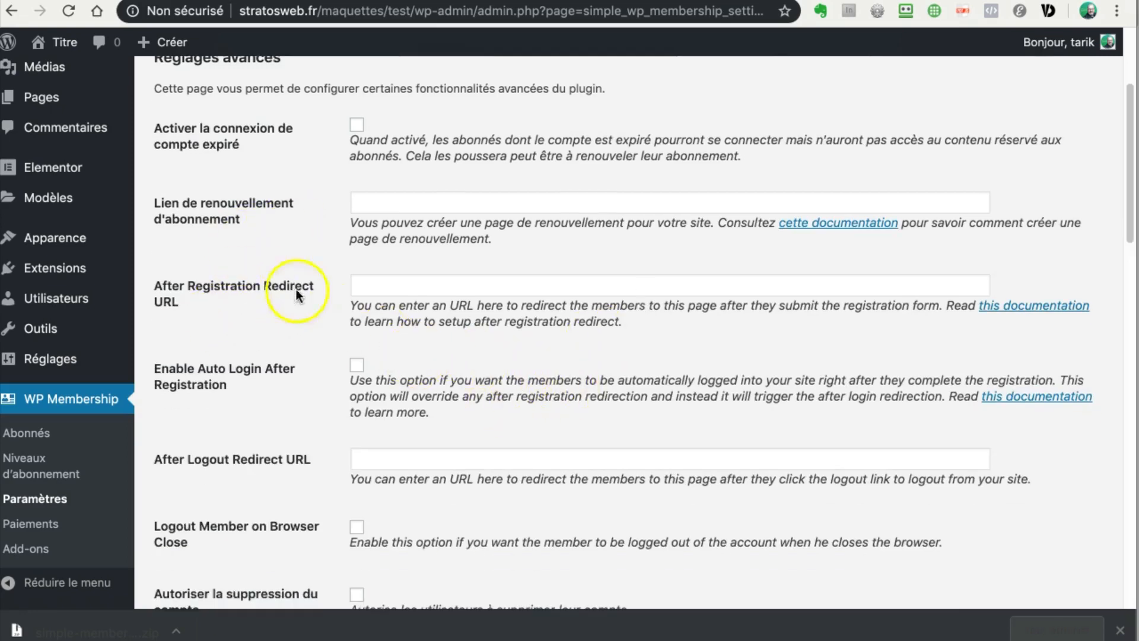
{"action": "scroll", "coordinate": [459, 381], "scroll_direction": "down", "scroll_amount": 15}
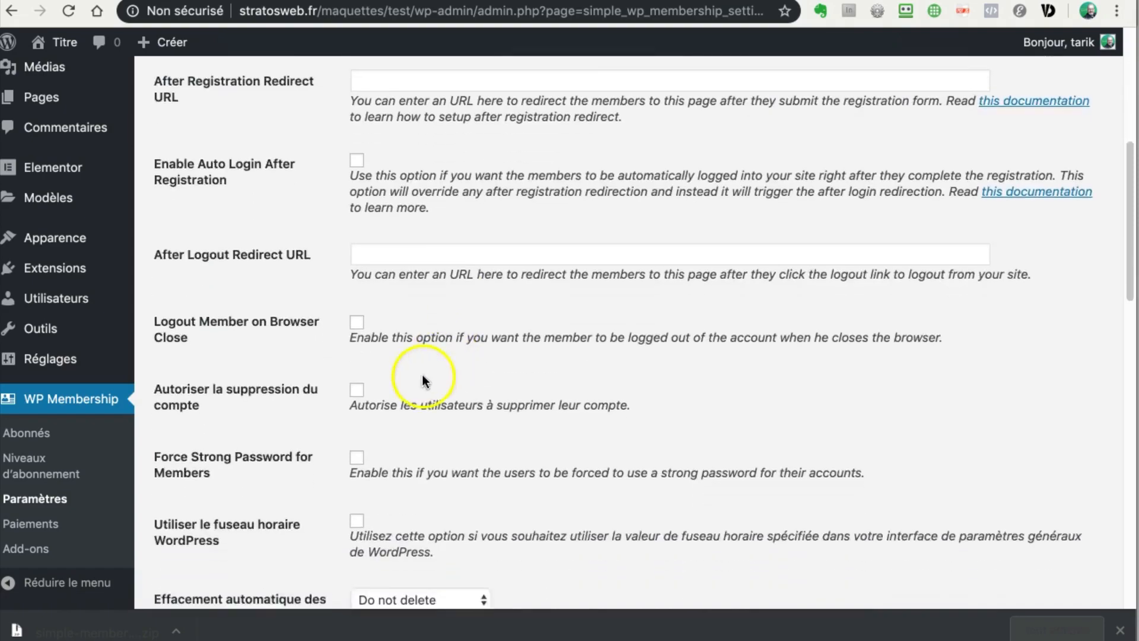
{"action": "scroll", "coordinate": [430, 373], "scroll_direction": "down", "scroll_amount": 15}
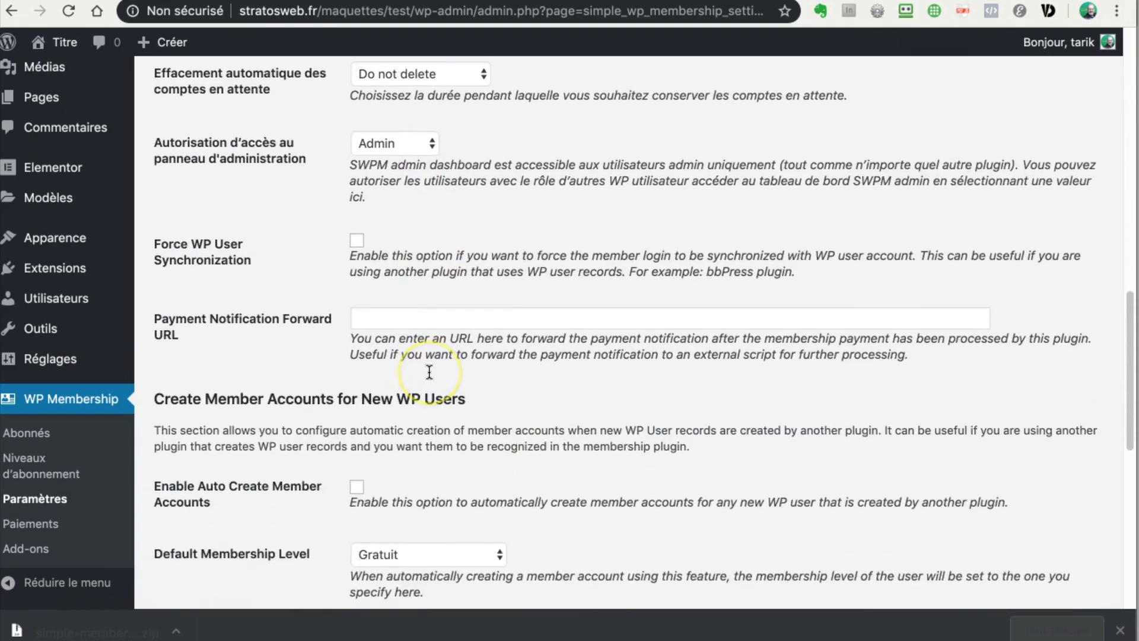
{"action": "scroll", "coordinate": [429, 373], "scroll_direction": "down", "scroll_amount": 7}
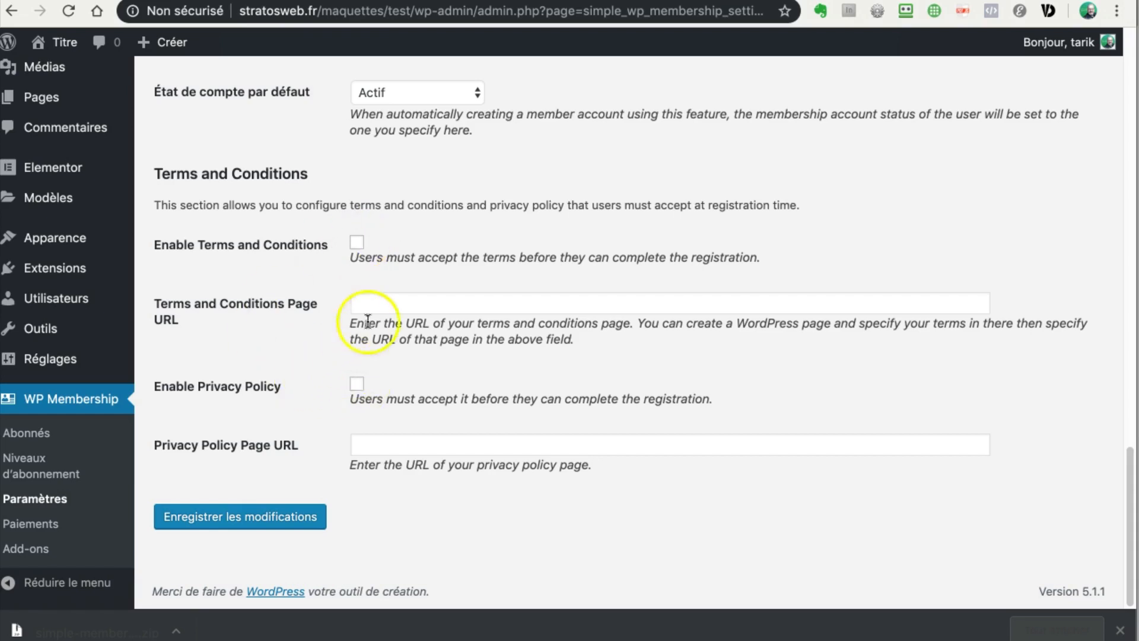
{"action": "left_click", "coordinate": [383, 302]}
{"action": "left_click", "coordinate": [414, 445]}
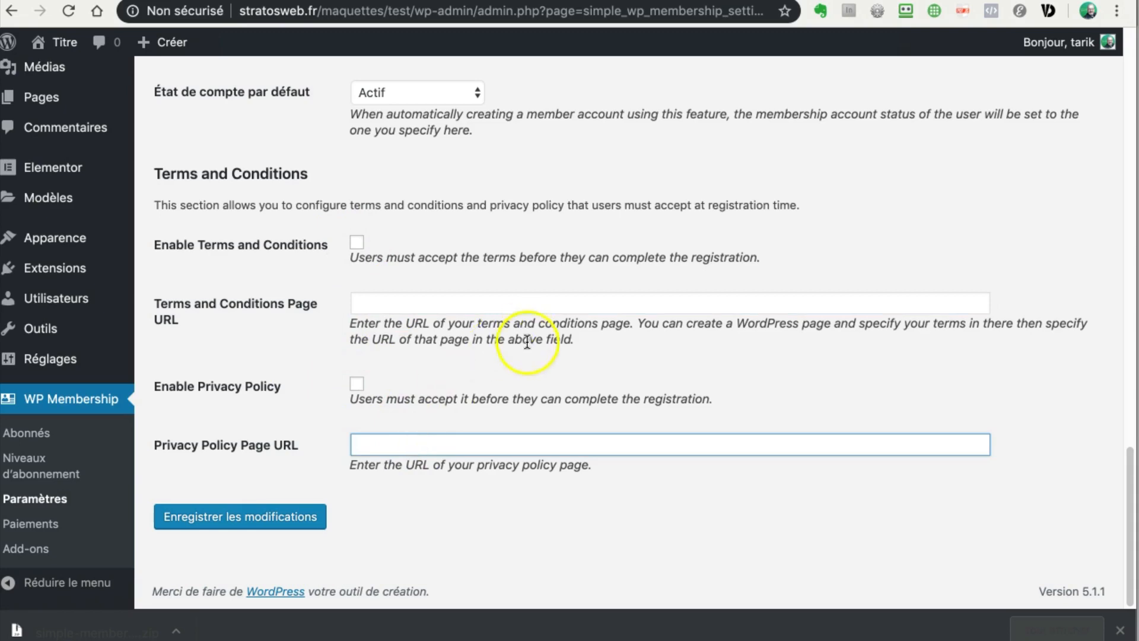
{"action": "scroll", "coordinate": [606, 305], "scroll_direction": "up", "scroll_amount": 20}
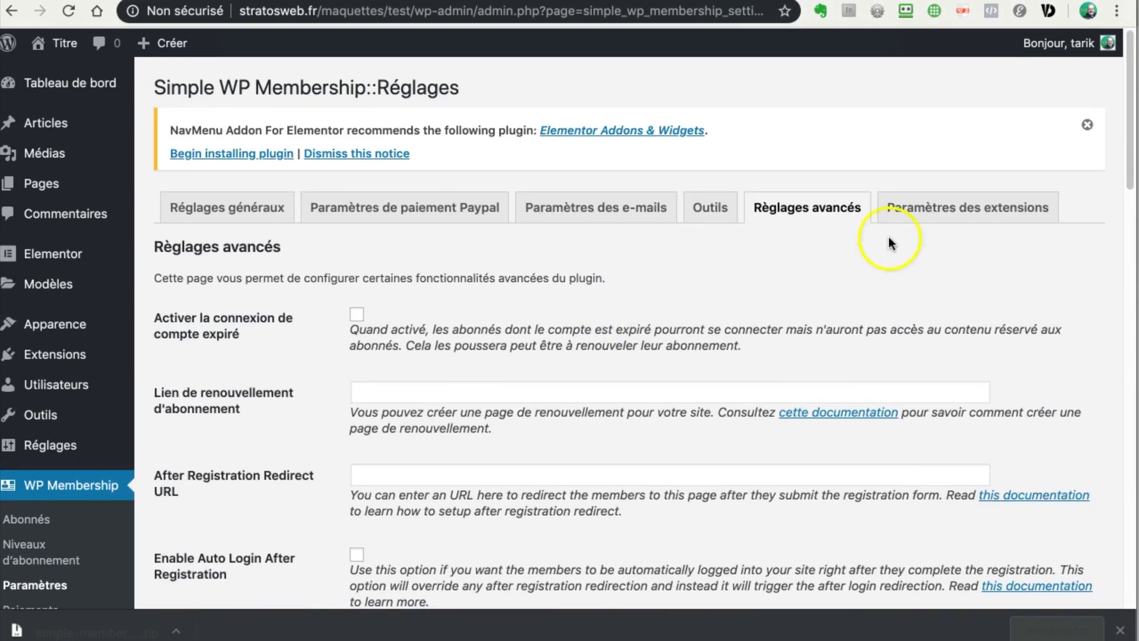
Check the extension settings and browse Simple WP Membership's catalogue of available add-ons
{"action": "left_click", "coordinate": [943, 210]}
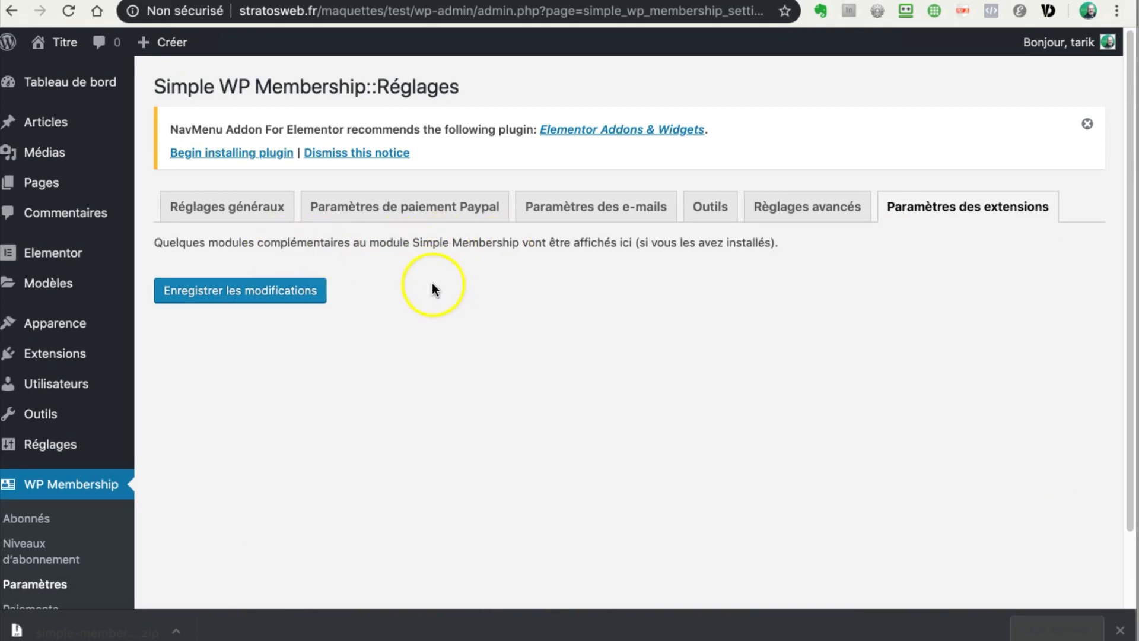
{"action": "scroll", "coordinate": [384, 301], "scroll_direction": "down", "scroll_amount": 3}
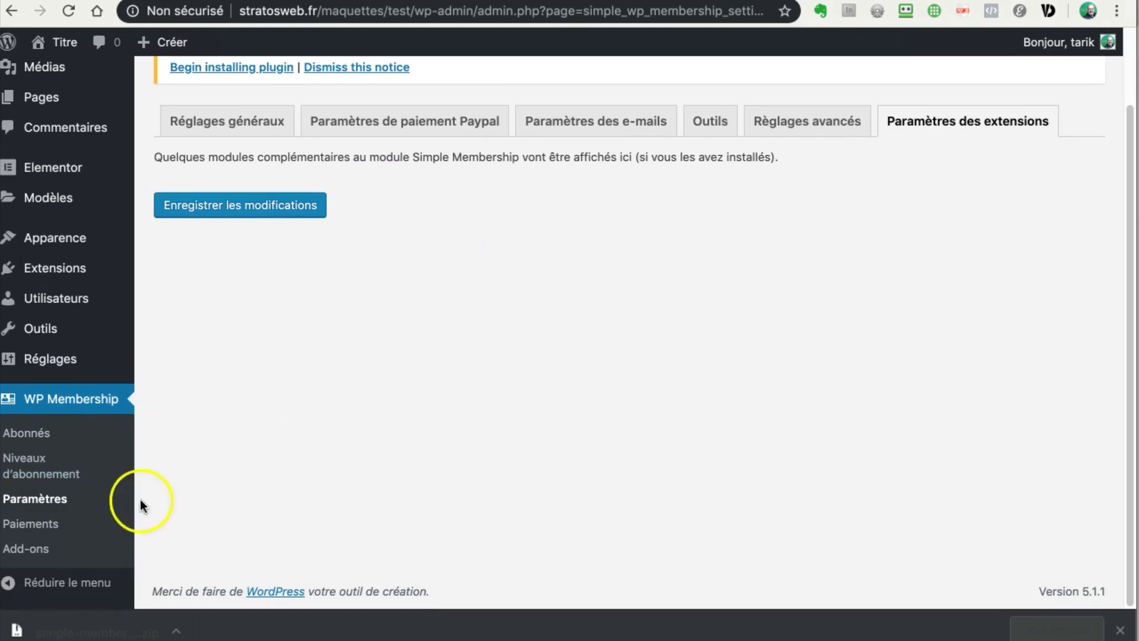
{"action": "left_click", "coordinate": [27, 548]}
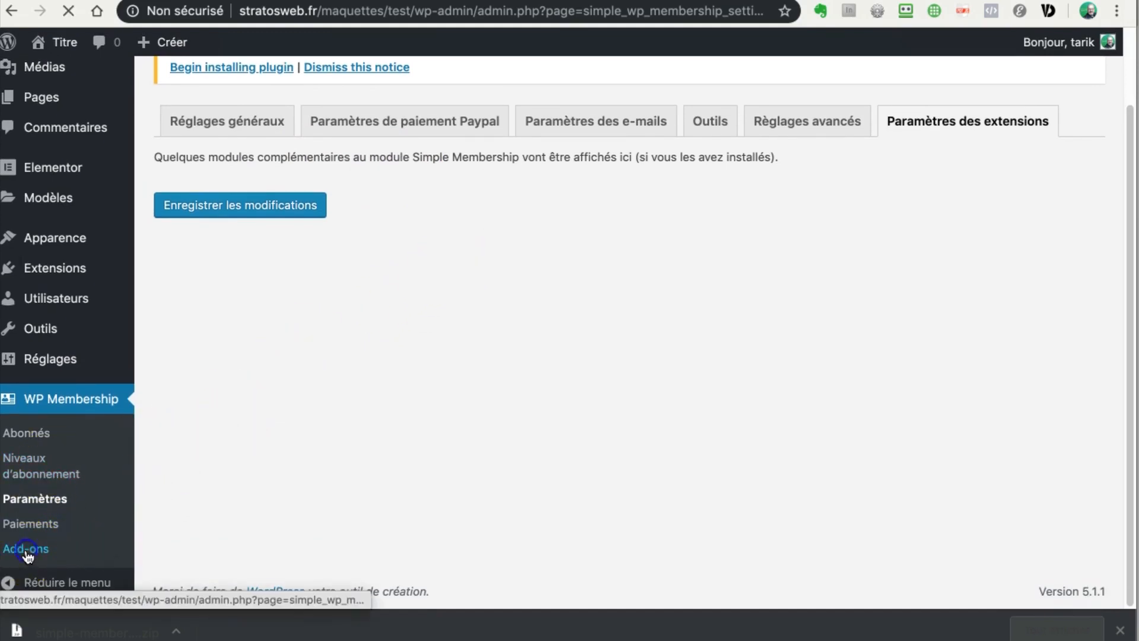
{"action": "scroll", "coordinate": [357, 492], "scroll_direction": "down", "scroll_amount": 5}
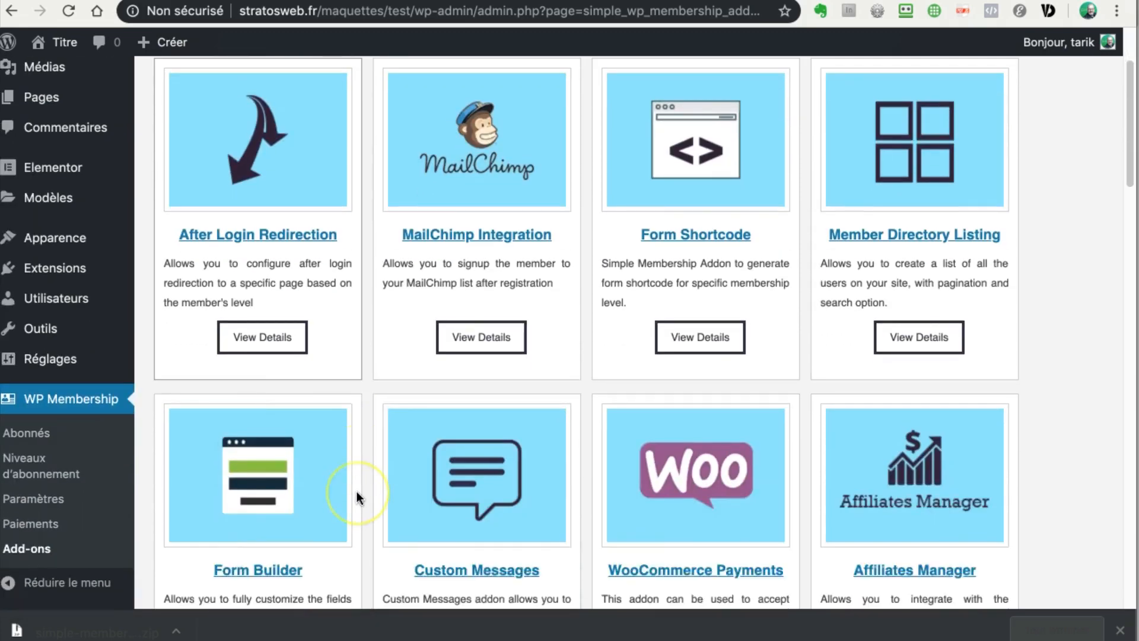
{"action": "scroll", "coordinate": [358, 491], "scroll_direction": "down", "scroll_amount": 2}
{"action": "scroll", "coordinate": [358, 491], "scroll_direction": "down", "scroll_amount": 5}
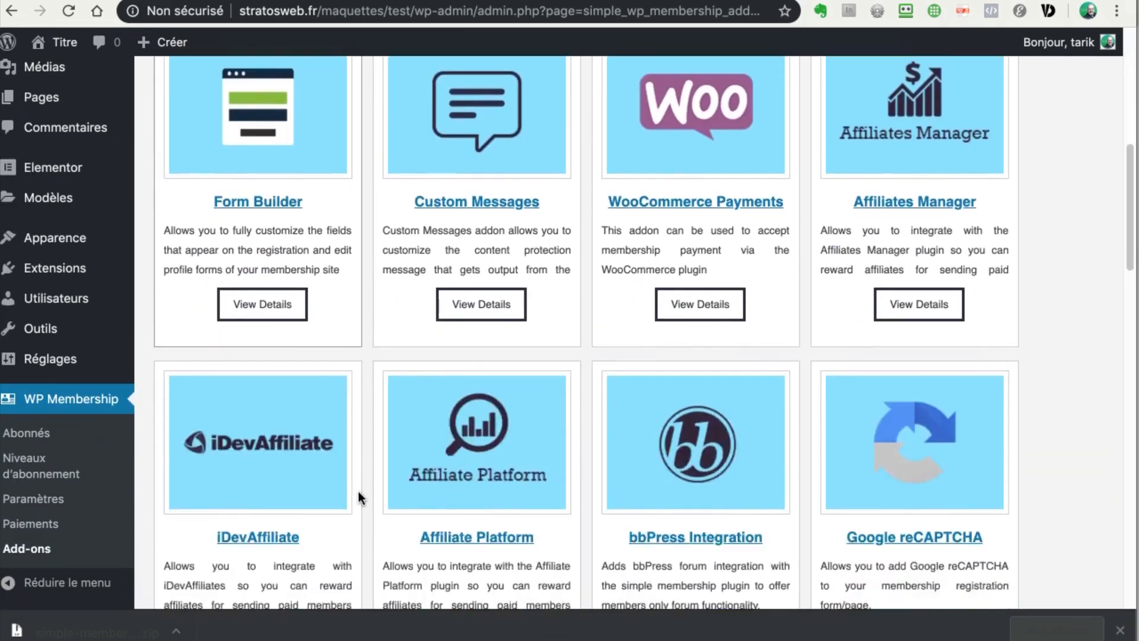
{"action": "scroll", "coordinate": [358, 491], "scroll_direction": "up", "scroll_amount": 3}
{"action": "scroll", "coordinate": [358, 491], "scroll_direction": "up", "scroll_amount": 7}
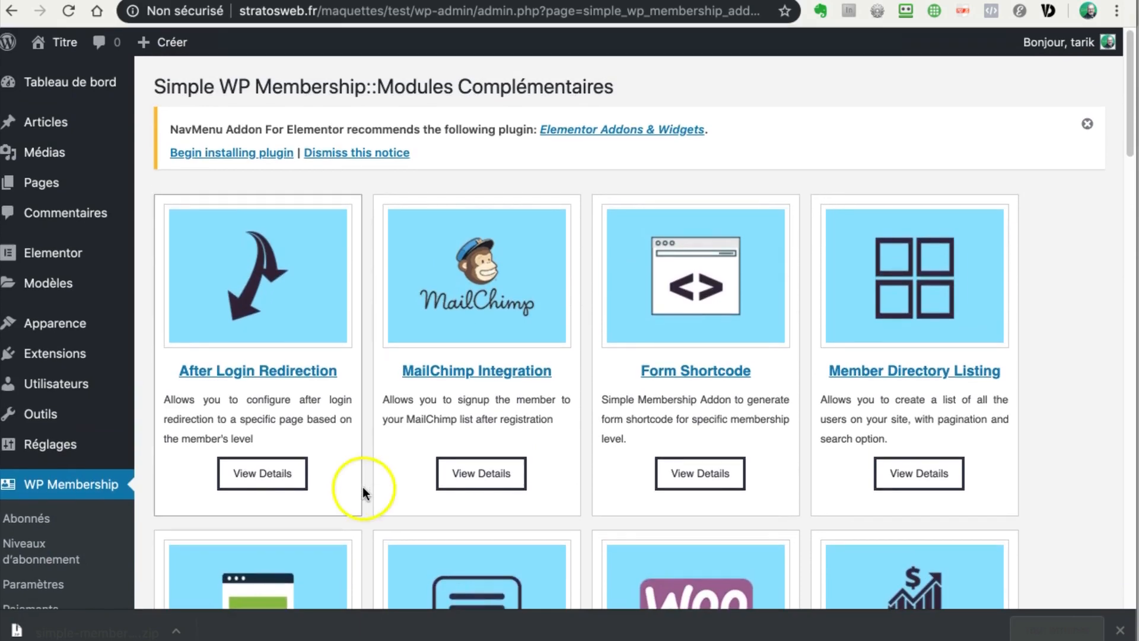
{"action": "scroll", "coordinate": [367, 487], "scroll_direction": "down", "scroll_amount": 4}
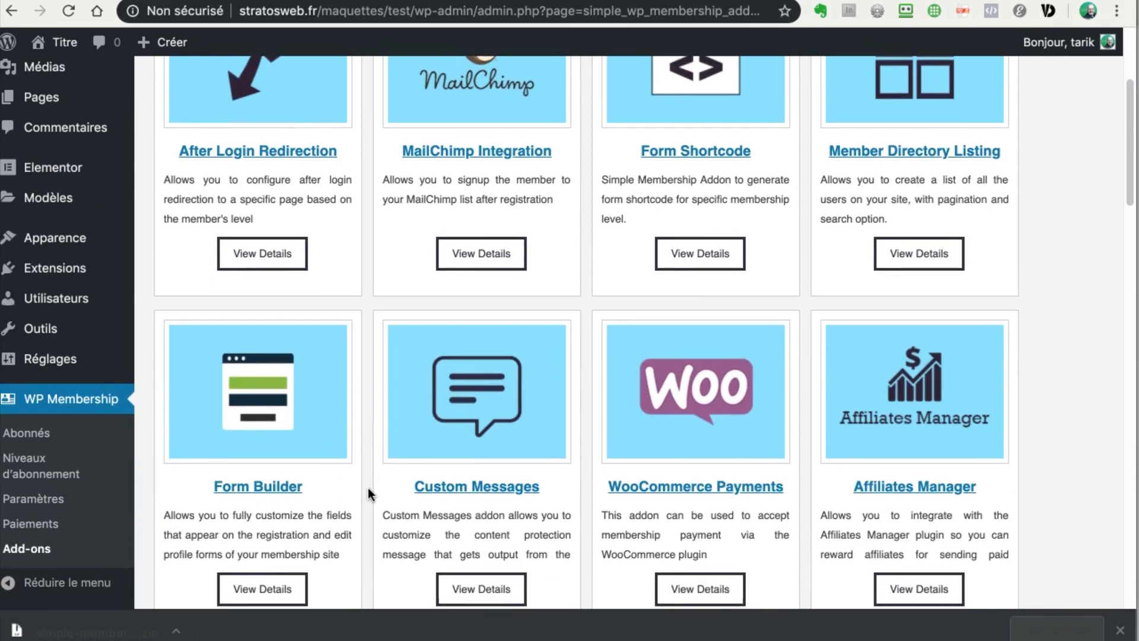
Open Simple WP Membership's payments and examine the transaction search and the list of member transactions
{"action": "left_click", "coordinate": [37, 530]}
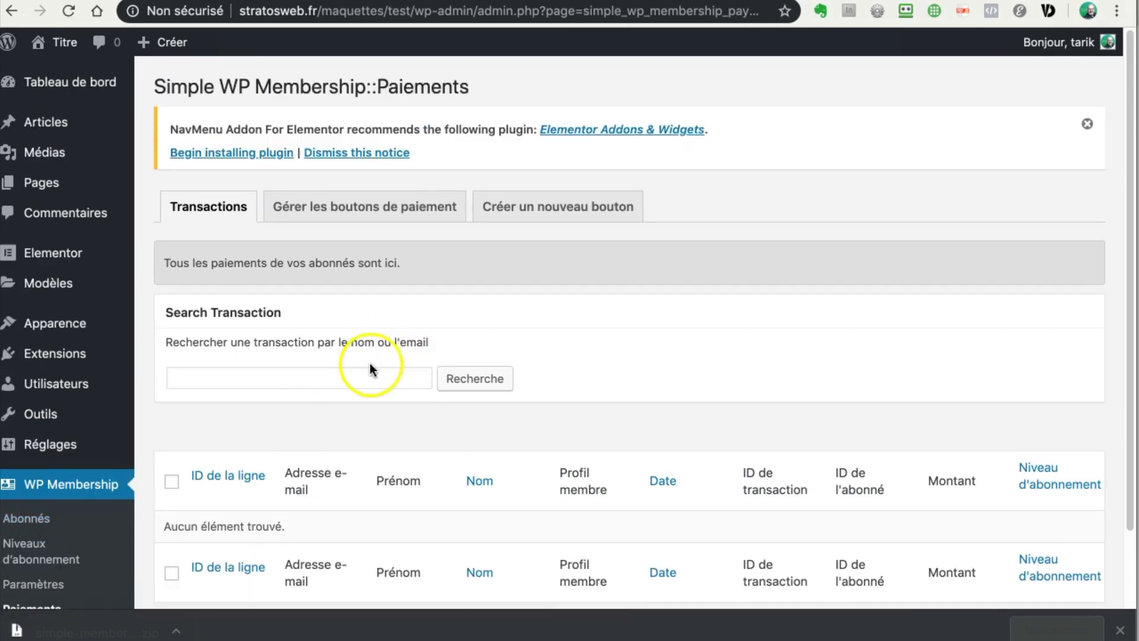
{"action": "scroll", "coordinate": [380, 362], "scroll_direction": "down", "scroll_amount": 3}
{"action": "scroll", "coordinate": [387, 362], "scroll_direction": "up", "scroll_amount": 3}
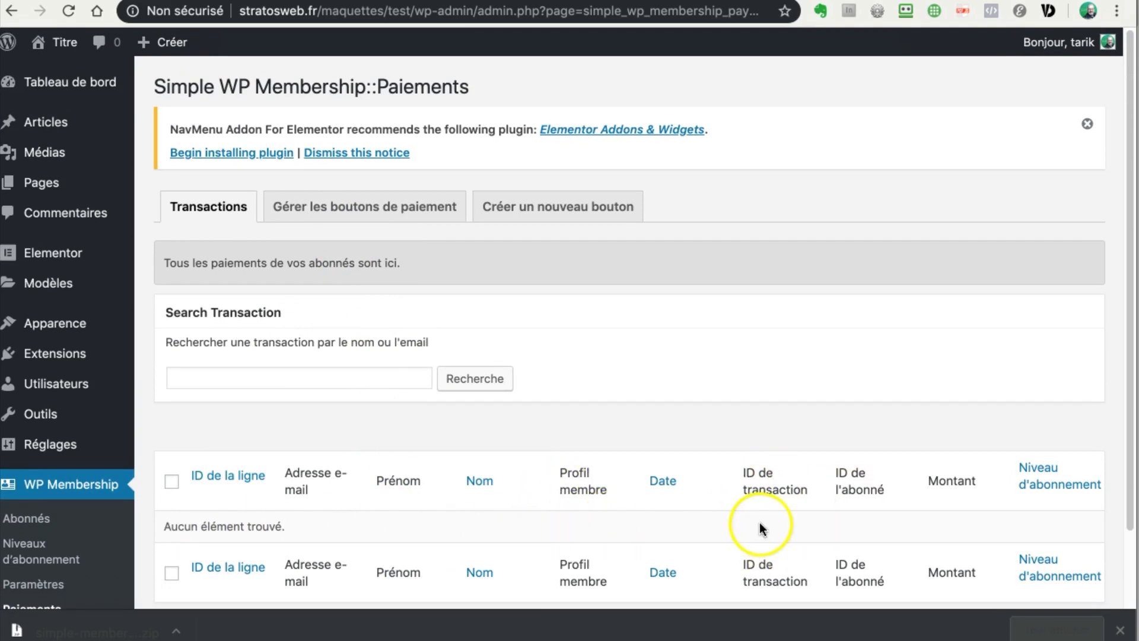
Delete the existing "Achat WP-Pro" payment button from the membership payment buttons
{"action": "left_click", "coordinate": [333, 214]}
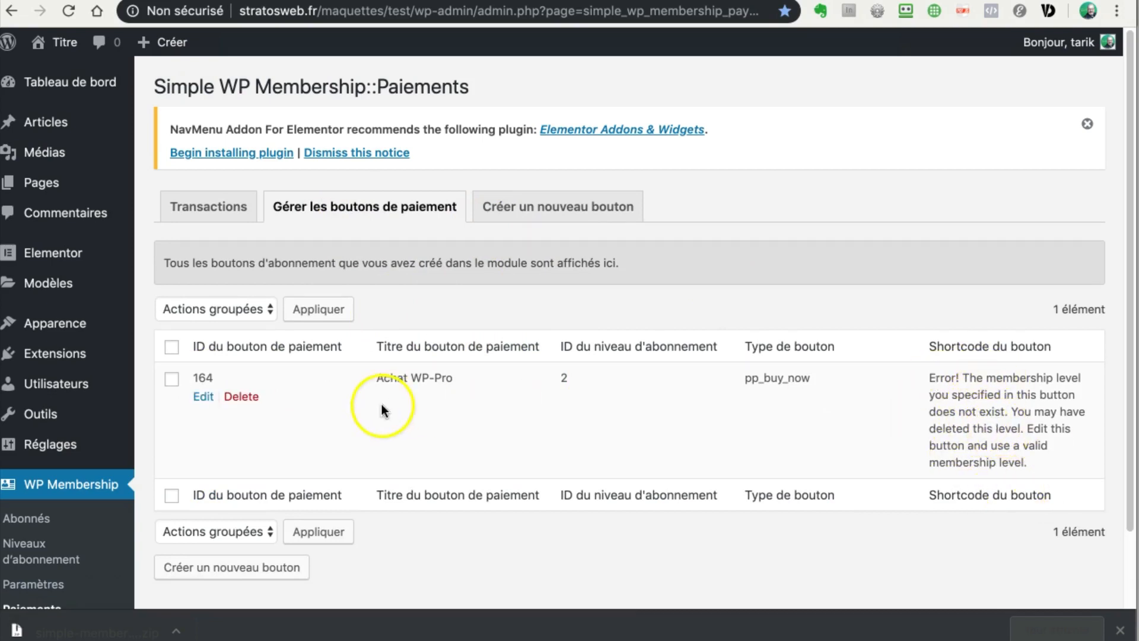
{"action": "left_click", "coordinate": [241, 397]}
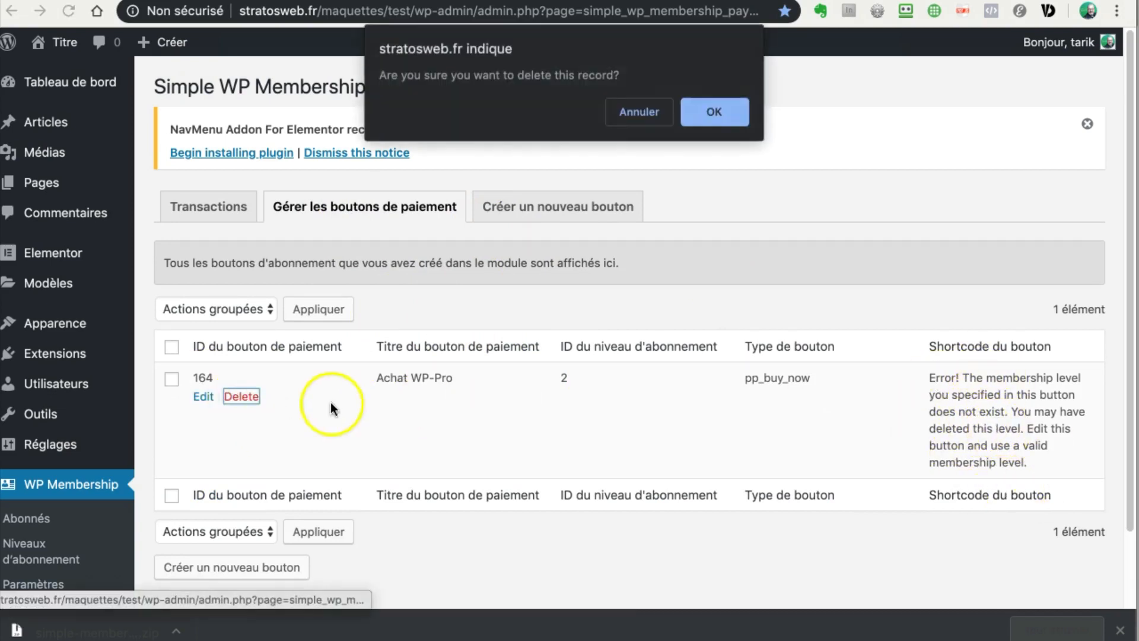
{"action": "left_click", "coordinate": [694, 113]}
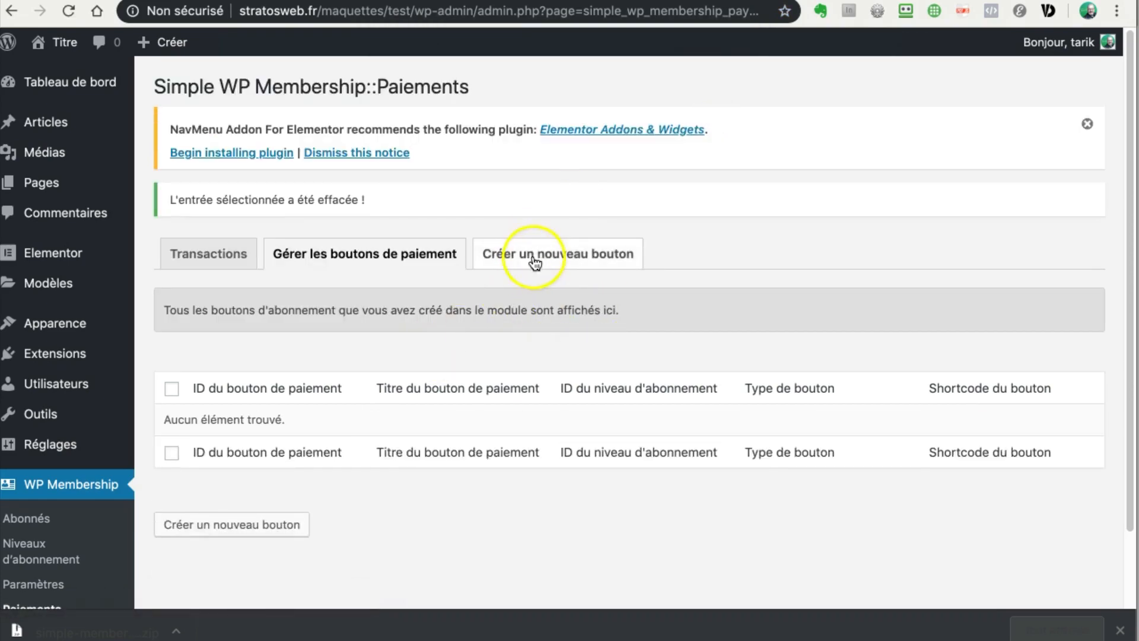
Start a new membership payment button of the type "Paypal Acheter maintenant"
{"action": "left_click", "coordinate": [537, 256]}
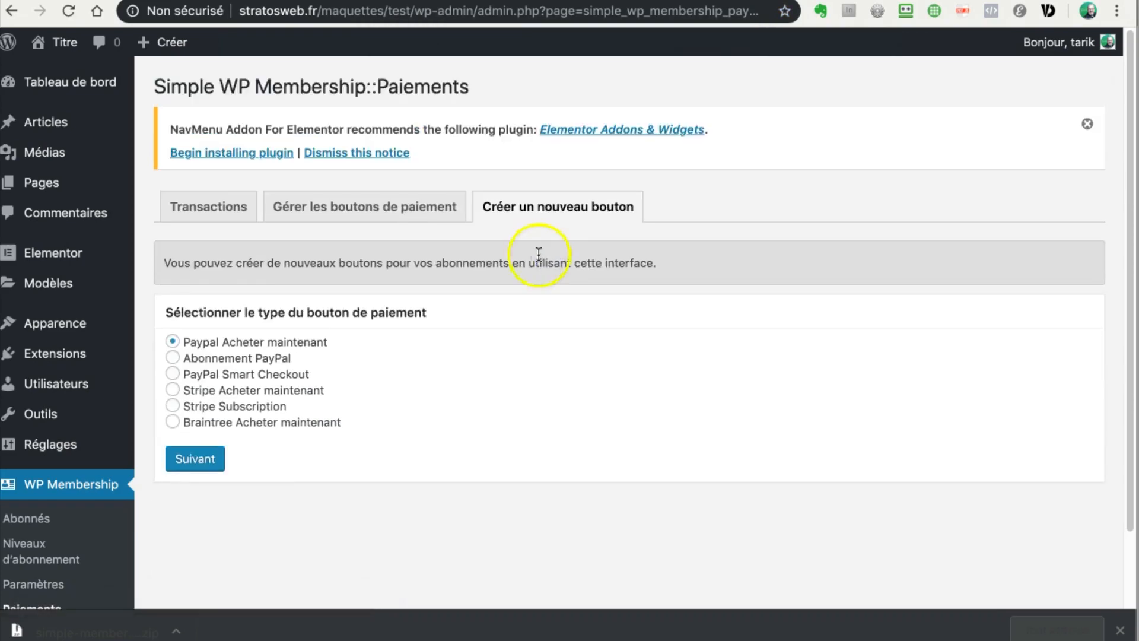
{"action": "left_click", "coordinate": [575, 229]}
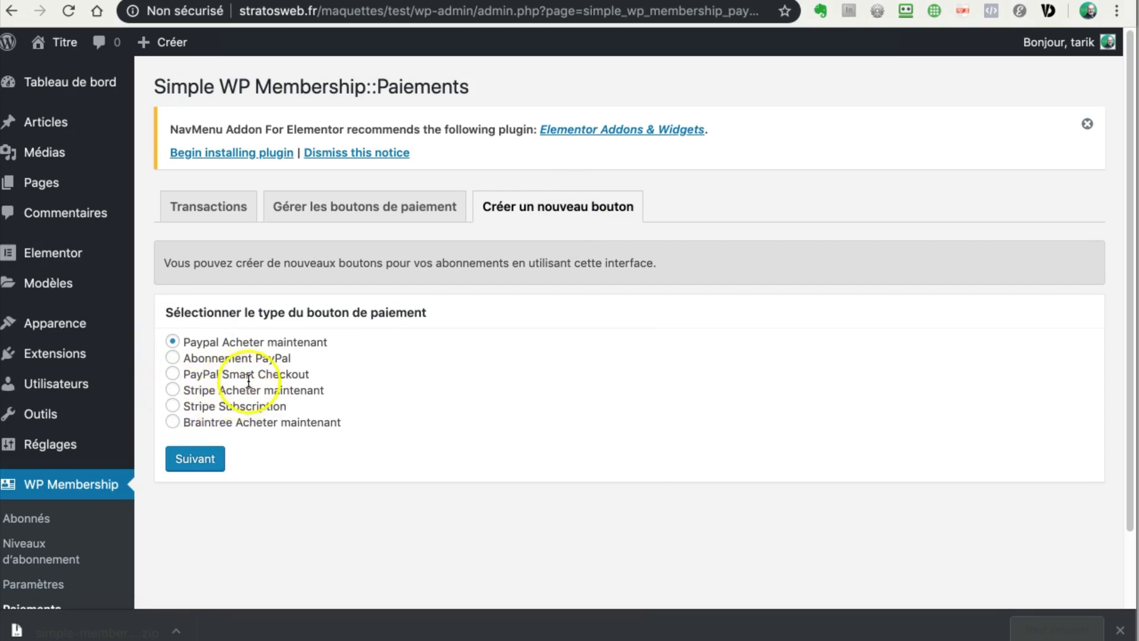
{"action": "left_click", "coordinate": [211, 471]}
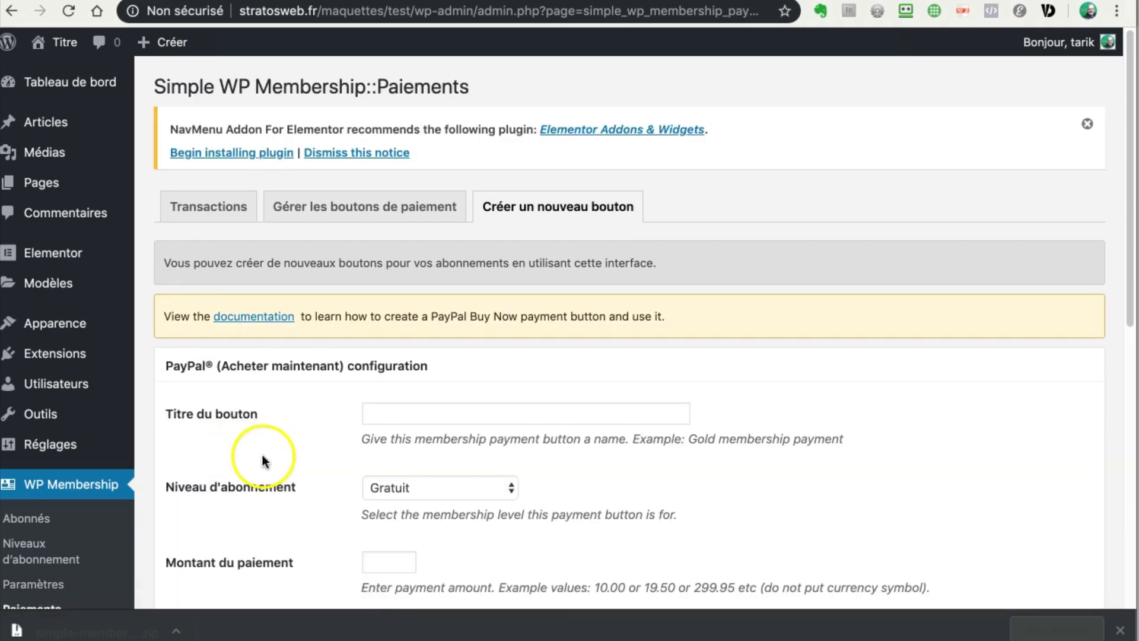
Set the new PayPal button's membership level to "Abonnement PREMIUM", leaving its payment amount blank
{"action": "scroll", "coordinate": [263, 460], "scroll_direction": "down", "scroll_amount": 3}
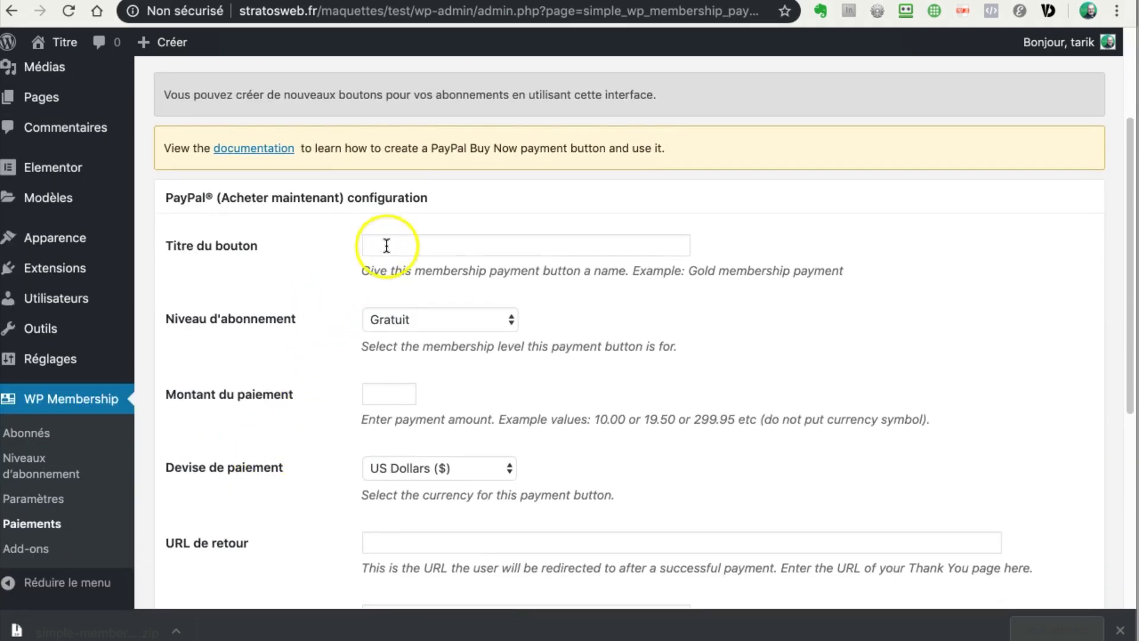
{"action": "left_click", "coordinate": [406, 319]}
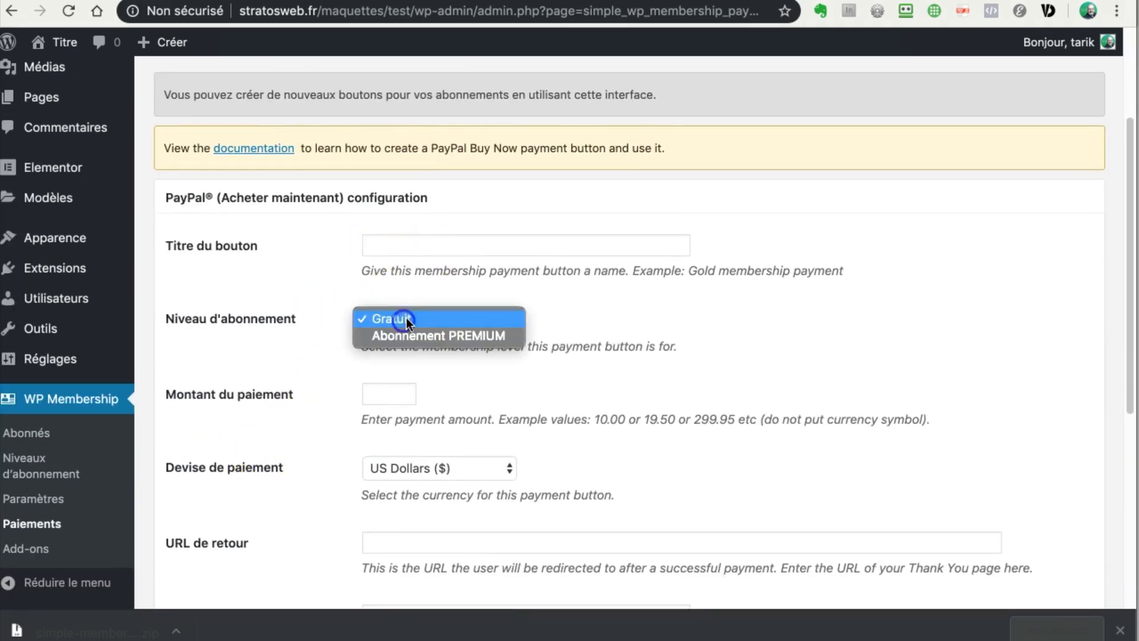
{"action": "left_click", "coordinate": [312, 316]}
{"action": "left_click", "coordinate": [398, 318]}
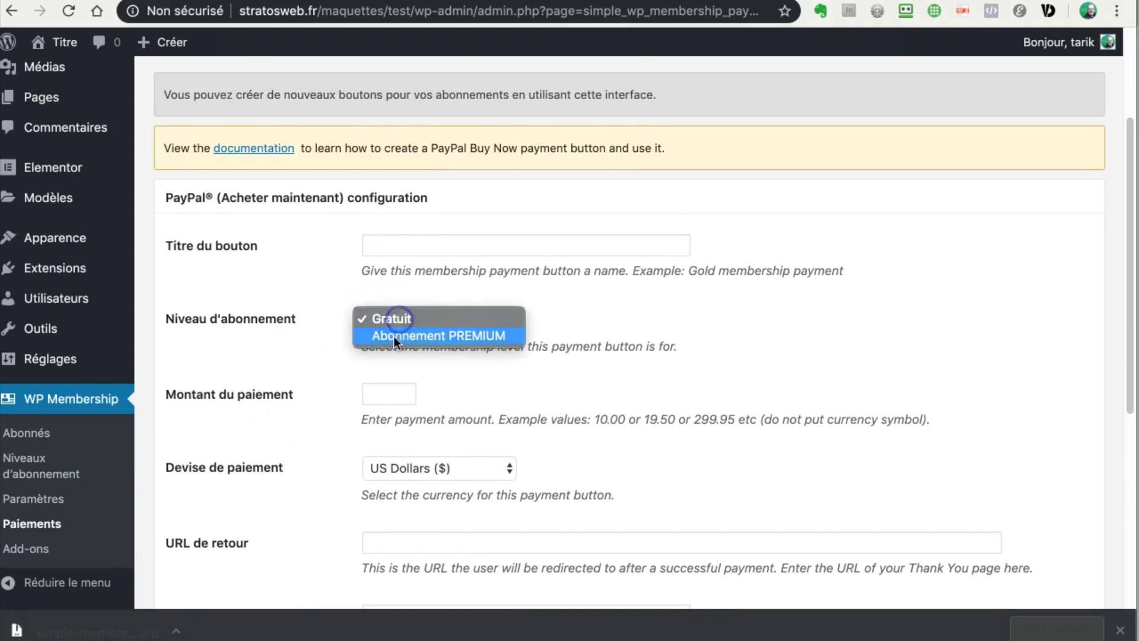
{"action": "left_click", "coordinate": [396, 320]}
{"action": "left_click", "coordinate": [386, 395]}
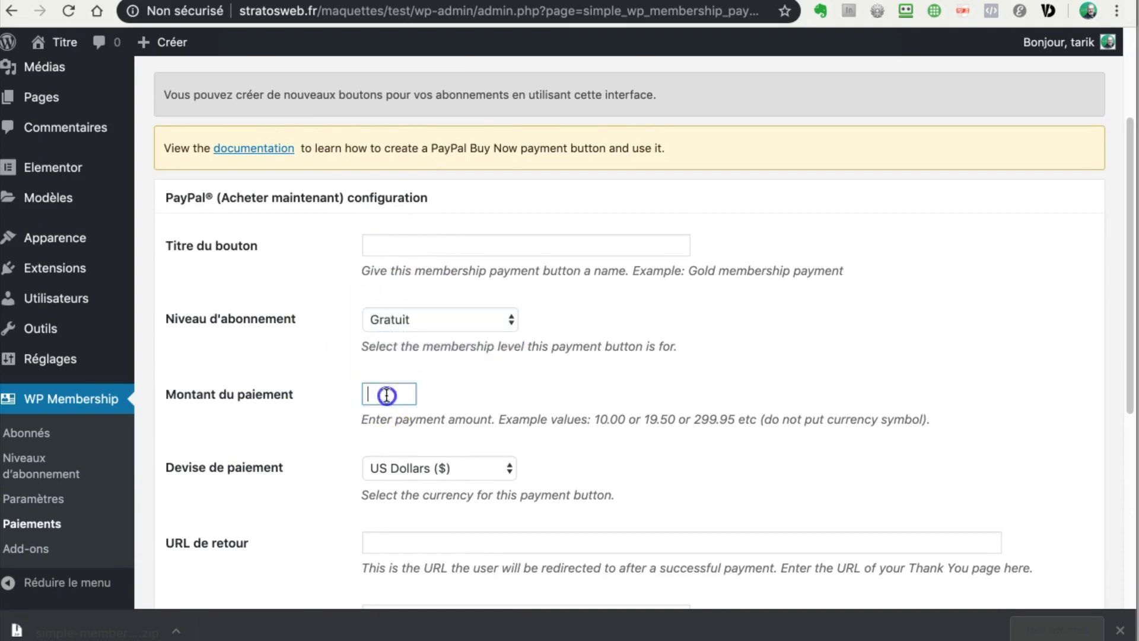
{"action": "left_click", "coordinate": [397, 321]}
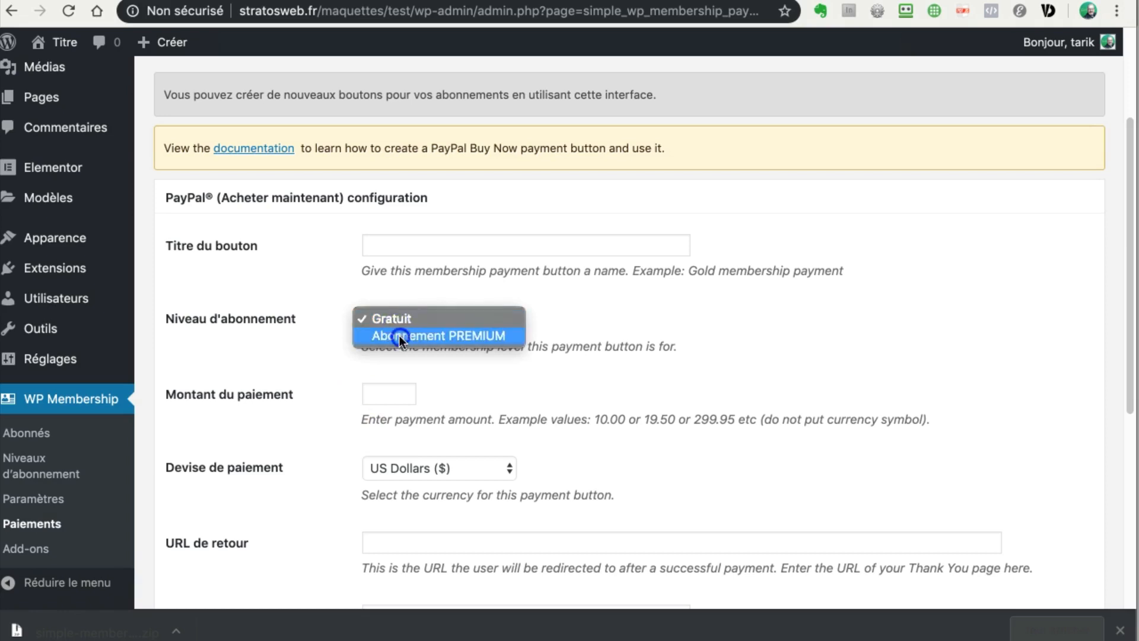
{"action": "left_click", "coordinate": [398, 336]}
{"action": "left_click", "coordinate": [382, 394]}
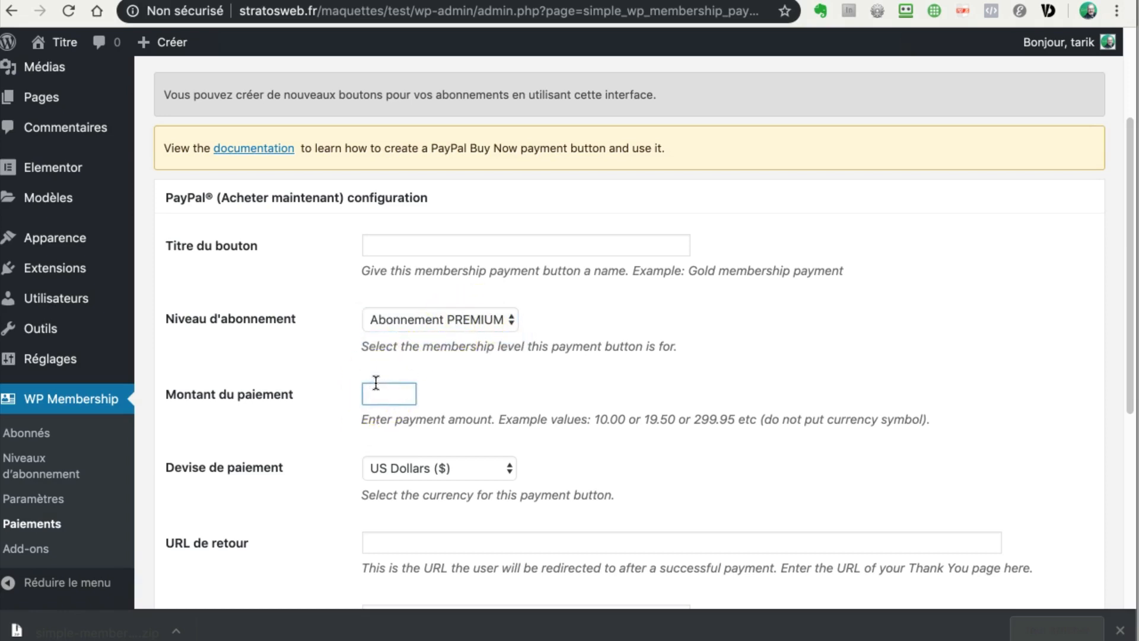
Set the PayPal button's payment currency to Euros (€)
{"action": "scroll", "coordinate": [311, 418], "scroll_direction": "down", "scroll_amount": 3}
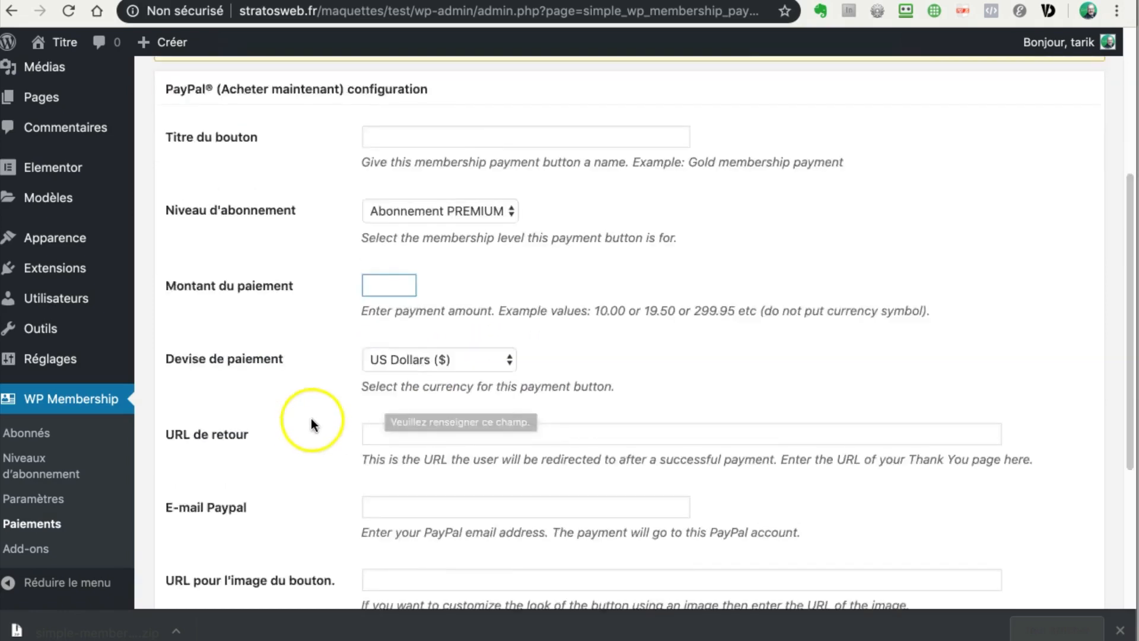
{"action": "scroll", "coordinate": [311, 418], "scroll_direction": "down", "scroll_amount": 4}
{"action": "left_click", "coordinate": [436, 209]}
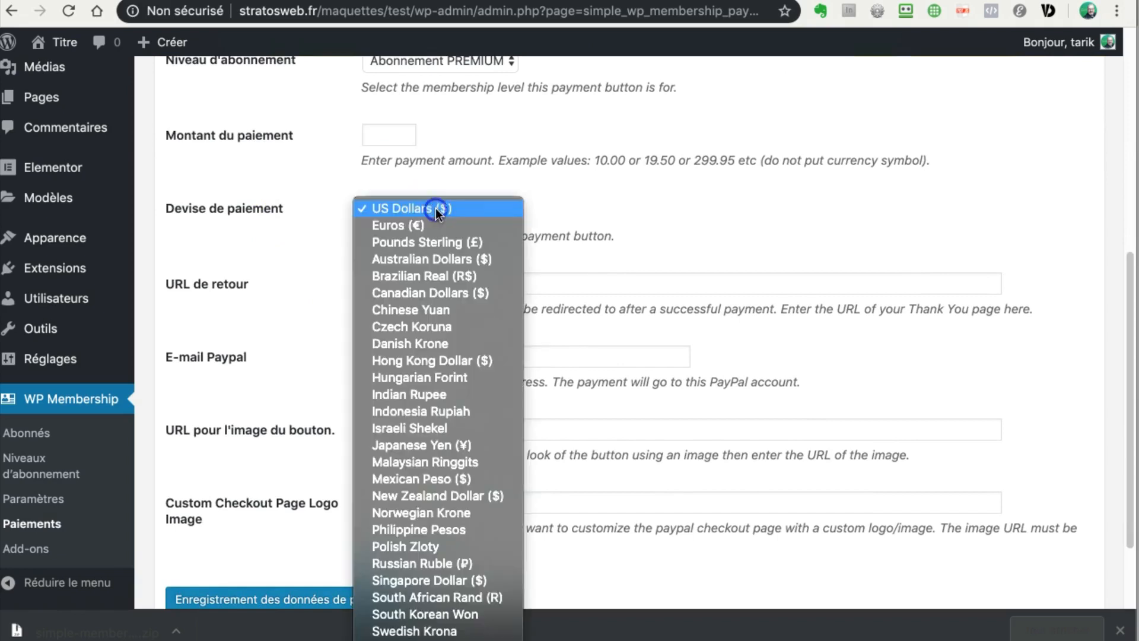
{"action": "left_click", "coordinate": [405, 225]}
Examine the PayPal button's return URL, PayPal e-mail, button image URL and custom checkout logo fields, without filling them in
{"action": "scroll", "coordinate": [380, 249], "scroll_direction": "down", "scroll_amount": 3}
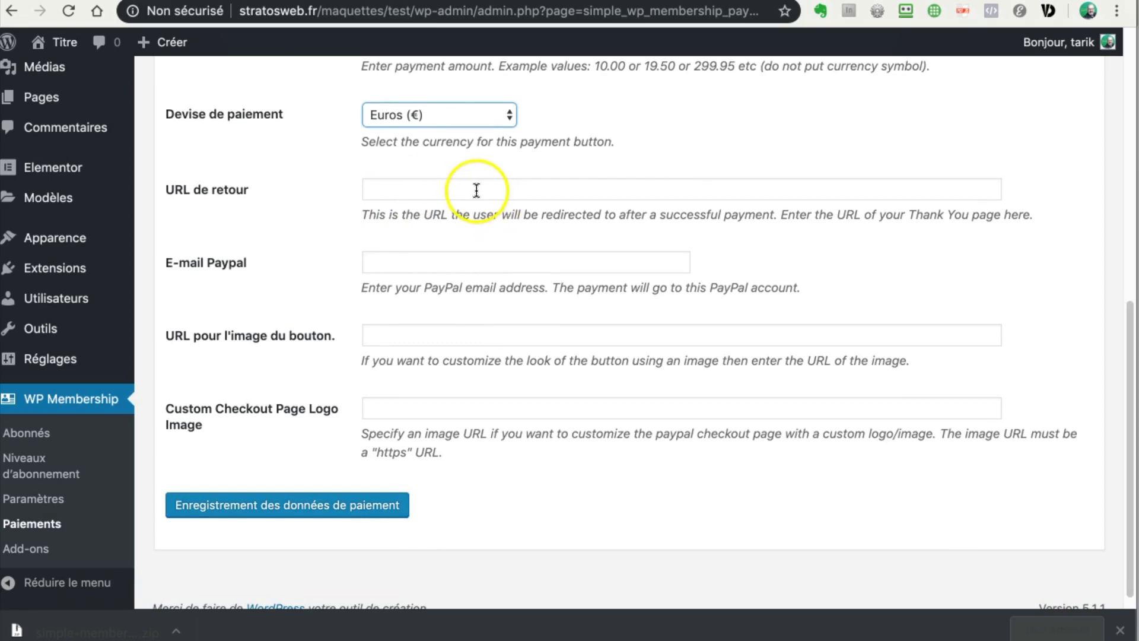
{"action": "left_click", "coordinate": [395, 262]}
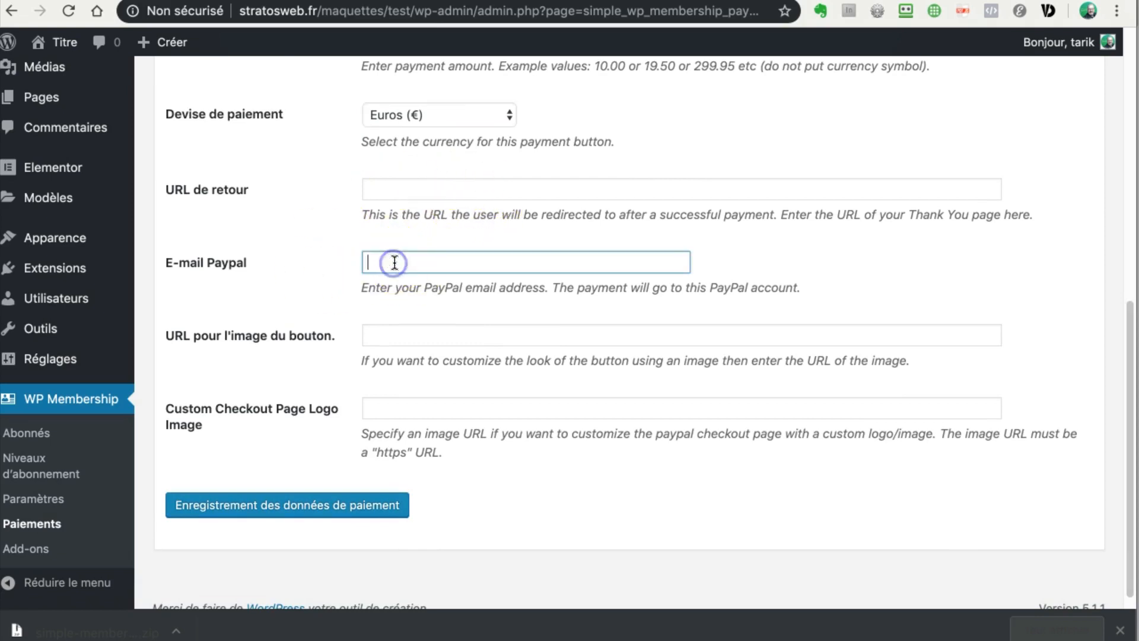
{"action": "left_click", "coordinate": [383, 334]}
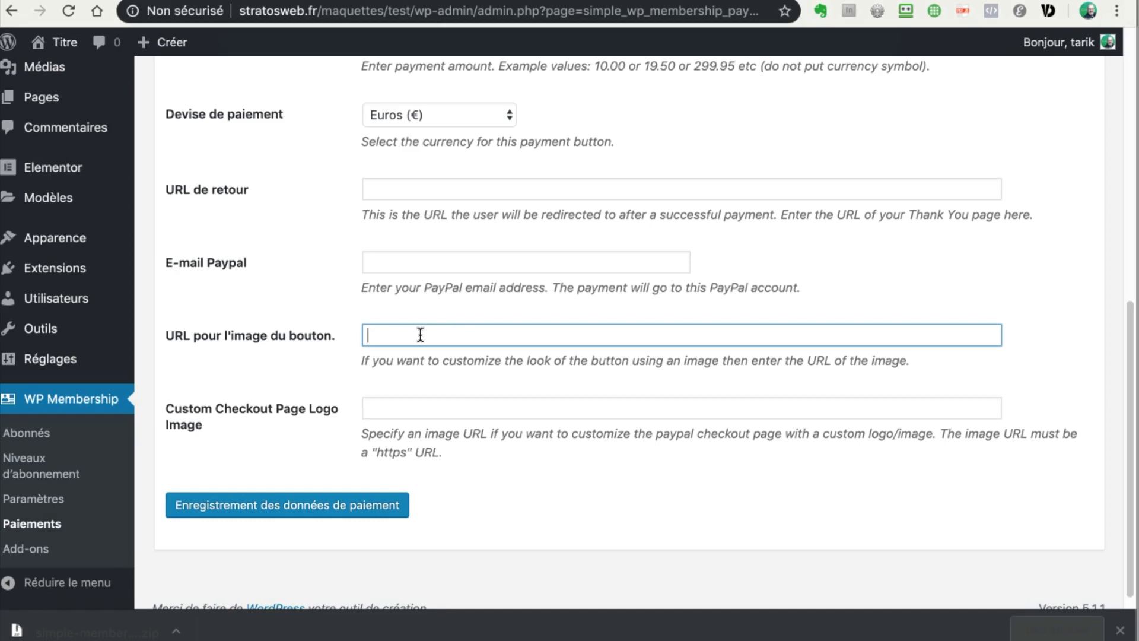
{"action": "scroll", "coordinate": [432, 346], "scroll_direction": "down", "scroll_amount": 1}
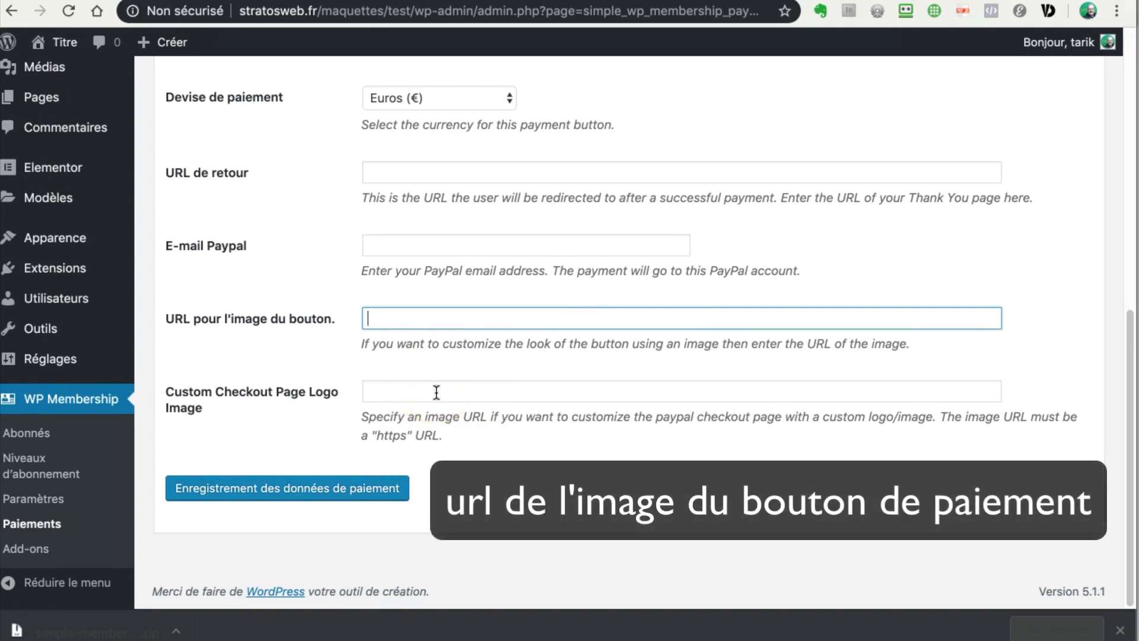
{"action": "scroll", "coordinate": [437, 393], "scroll_direction": "up", "scroll_amount": 10}
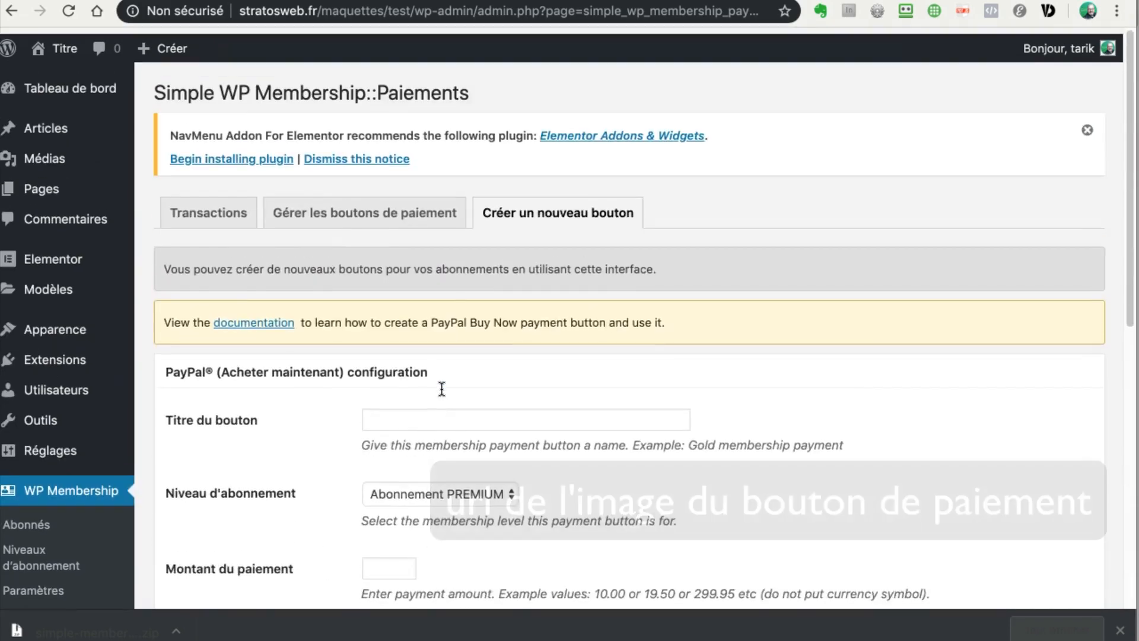
{"action": "scroll", "coordinate": [442, 388], "scroll_direction": "down", "scroll_amount": 10}
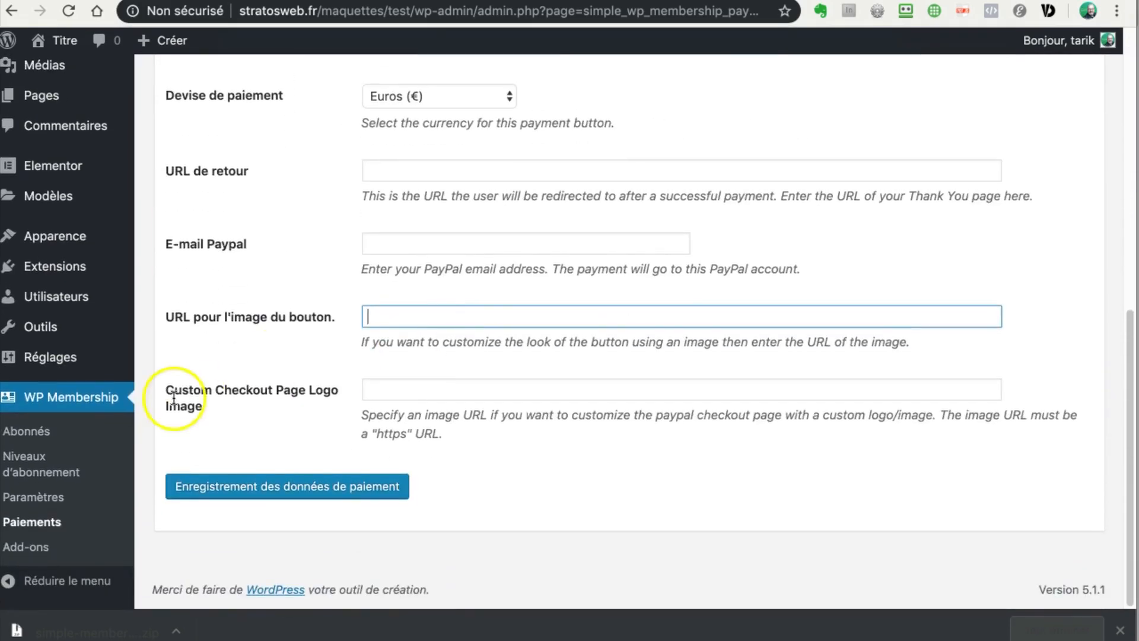